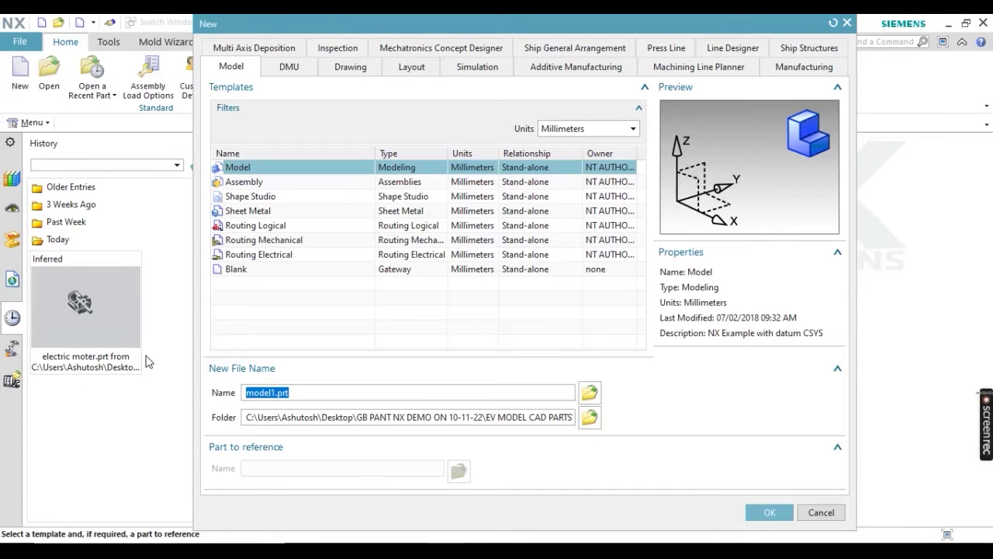
# Step: Create a new millimetre model part named "Company Drawing Templetes" and switch it to the Drafting application
pyautogui.write('Company Drawing Templetes')
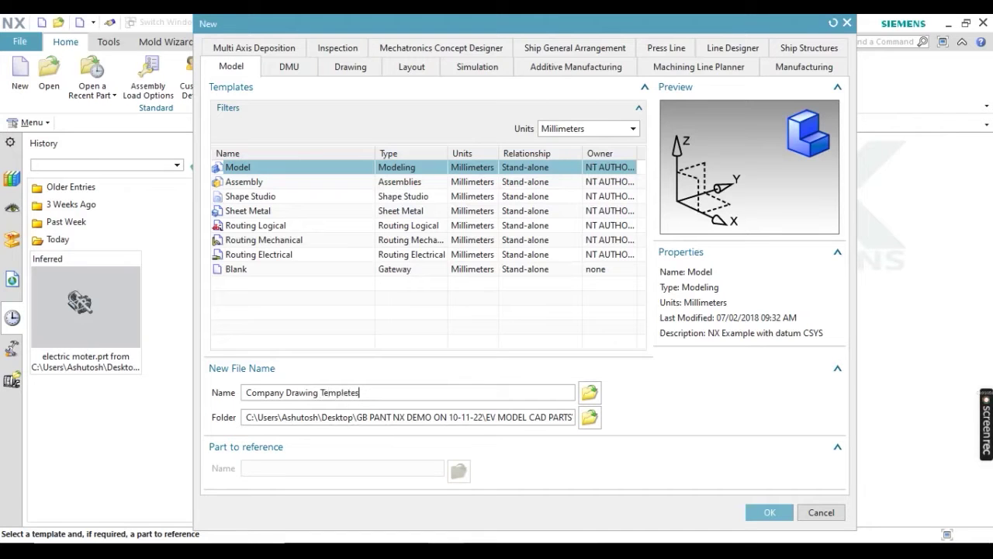
pyautogui.click(767, 513)
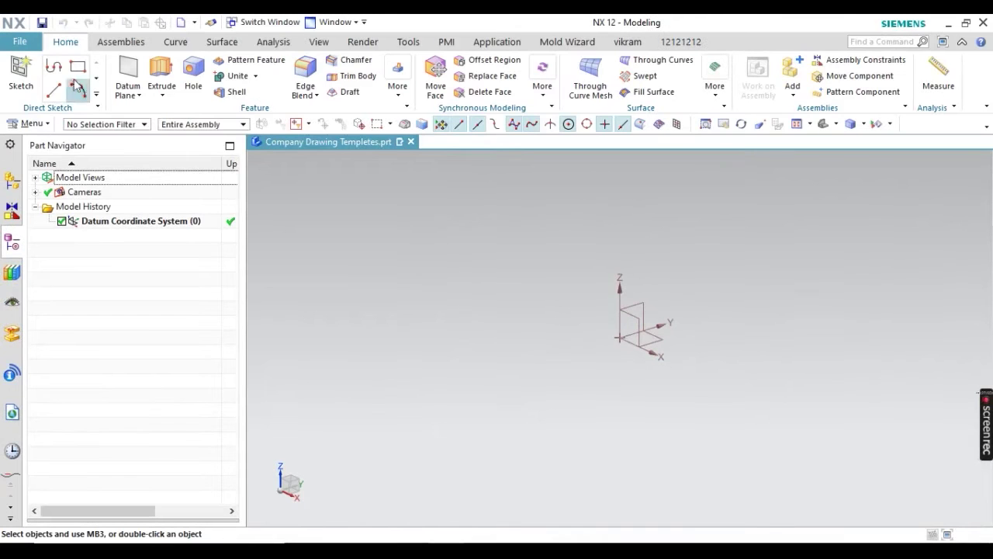
pyautogui.click(17, 43)
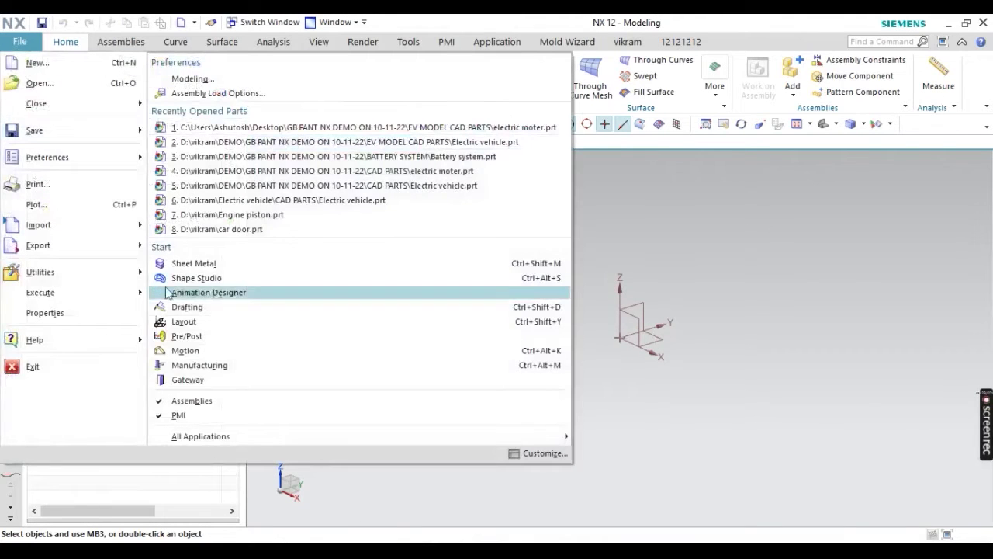
pyautogui.click(503, 310)
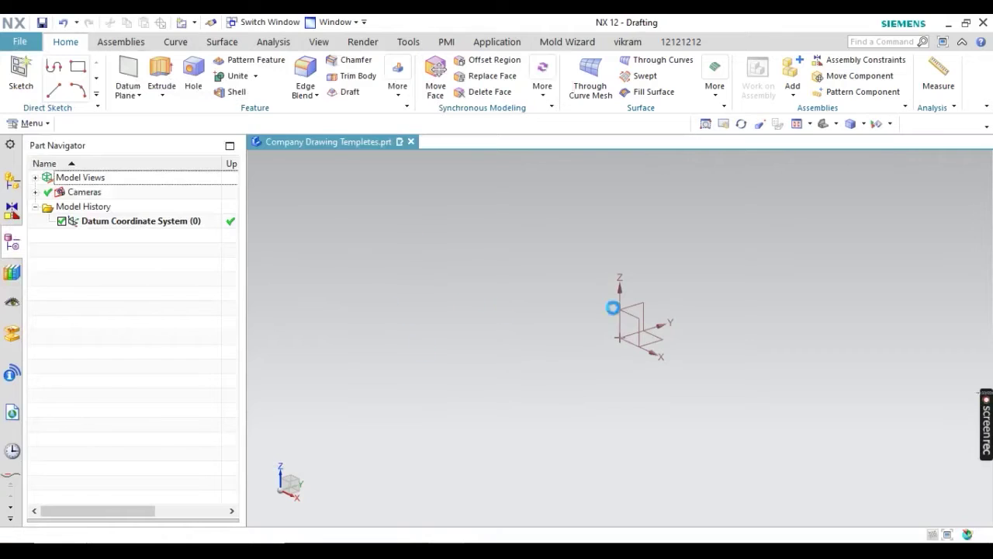
# Step: Set the new drawing sheet to the standard size A3 - 297 x 420
pyautogui.click(144, 63)
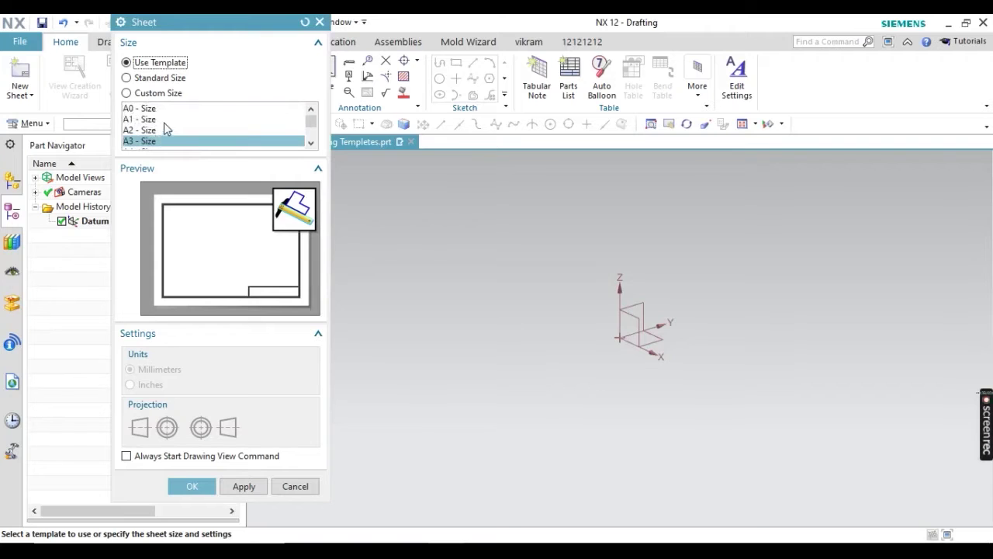
pyautogui.click(156, 80)
pyautogui.click(239, 110)
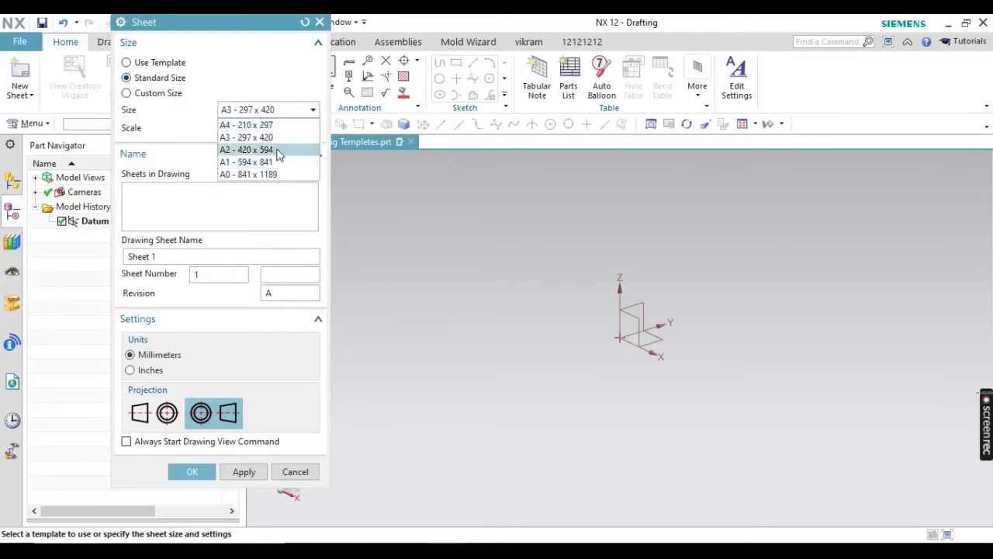
pyautogui.click(245, 113)
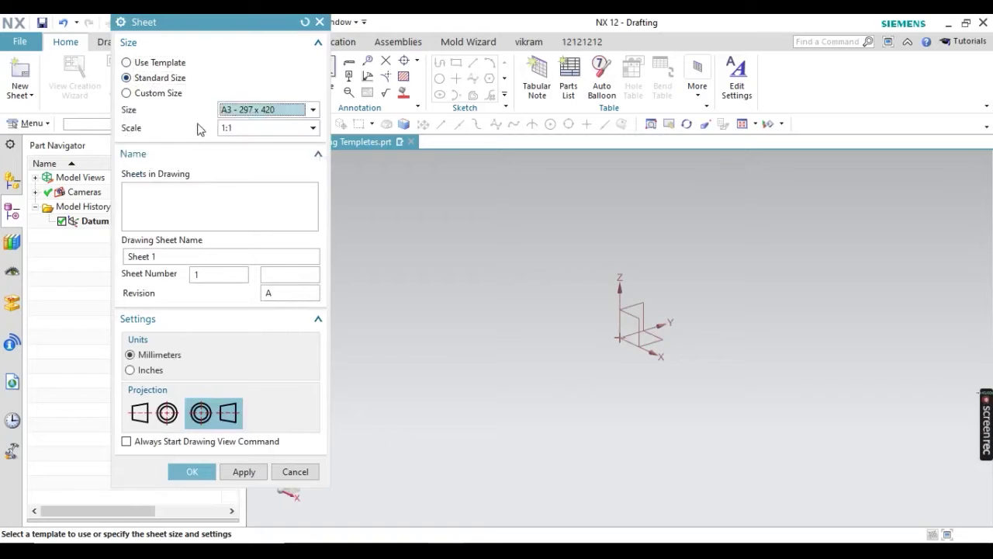
# Step: Try the custom size and the standard A4 size for the sheet, returning to the standard size A3 - 297 x 420
pyautogui.click(164, 94)
pyautogui.click(288, 109)
pyautogui.press('Tab')
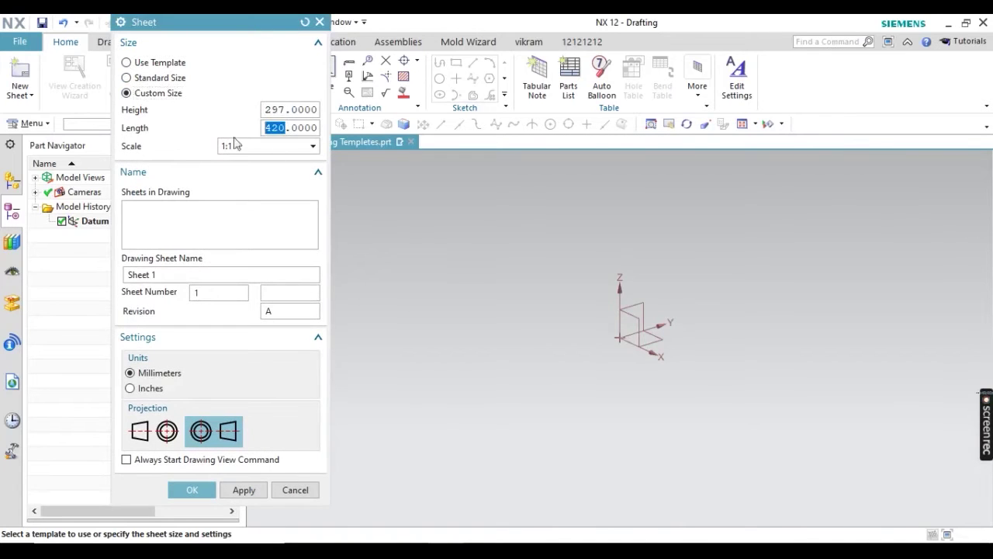
pyautogui.click(156, 78)
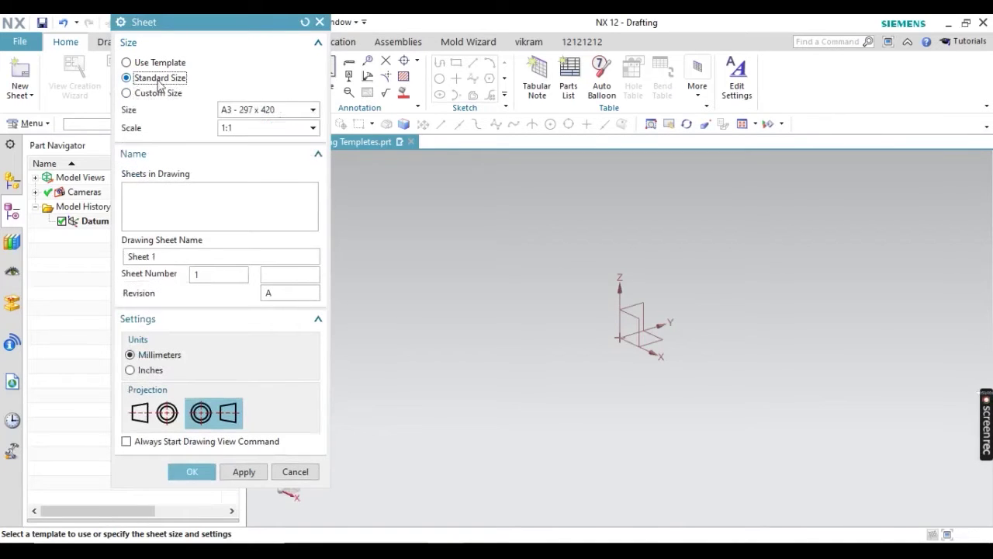
pyautogui.click(260, 109)
pyautogui.click(239, 139)
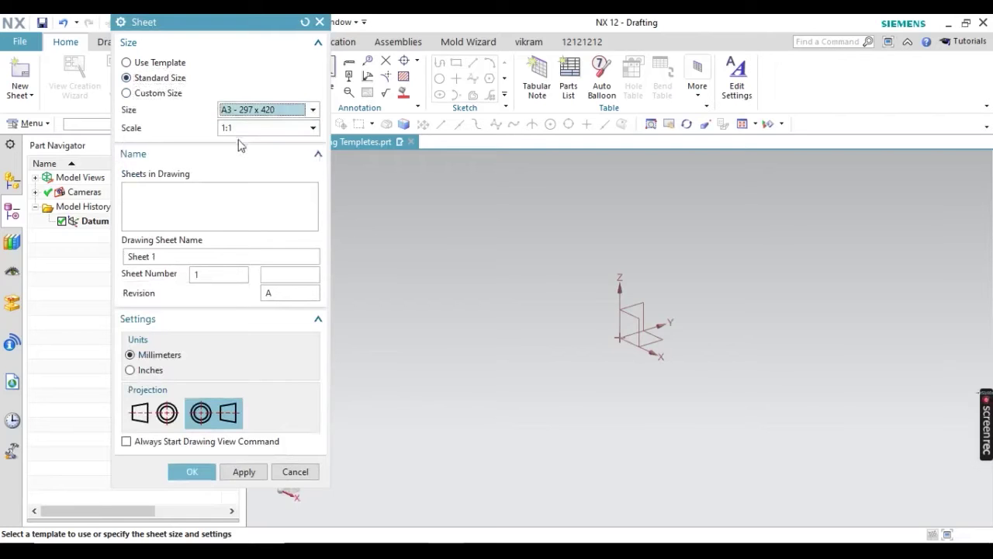
pyautogui.click(236, 113)
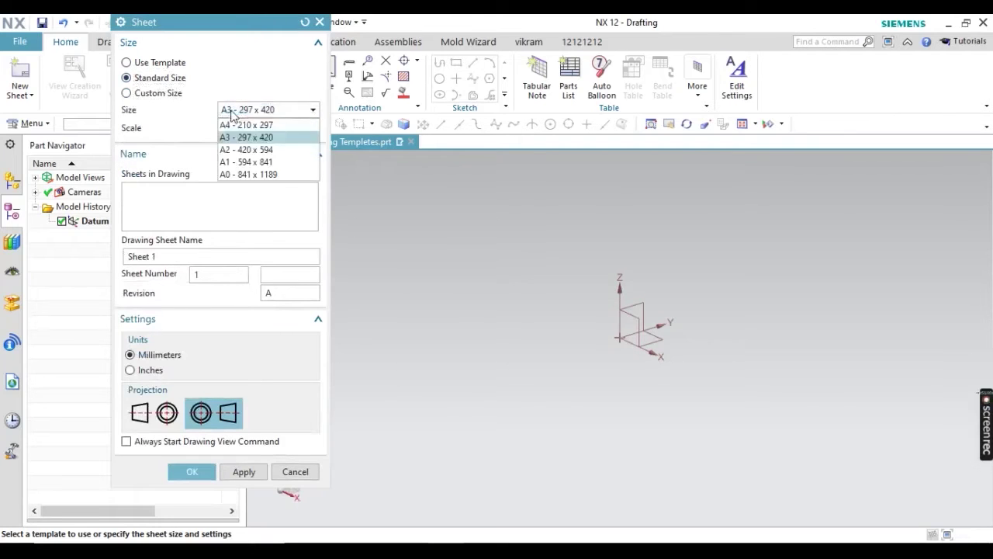
pyautogui.click(234, 124)
pyautogui.click(256, 109)
pyautogui.click(246, 137)
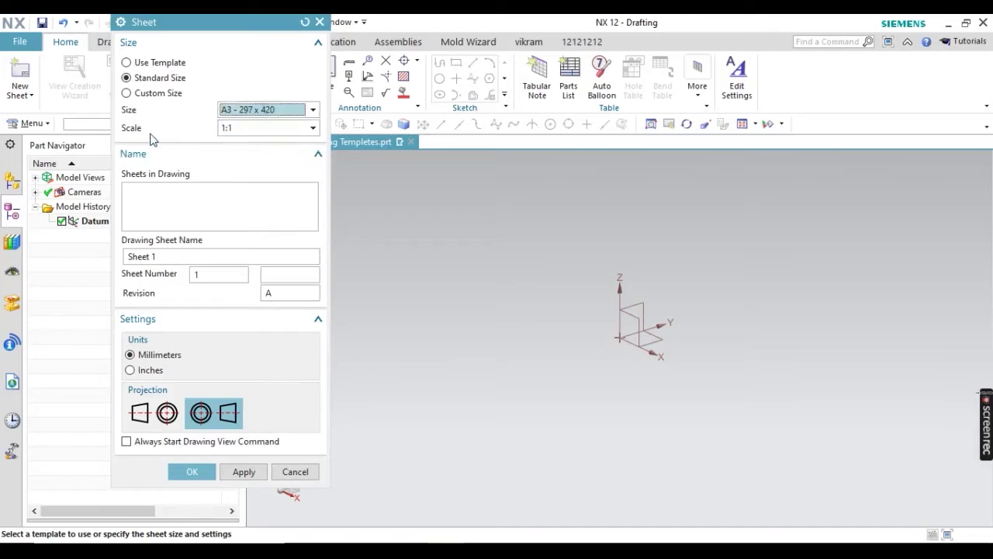
# Step: Keep the sheet scale at 1:1 and the units in millimetres, and create the drawing sheet Sheet 1
pyautogui.click(249, 131)
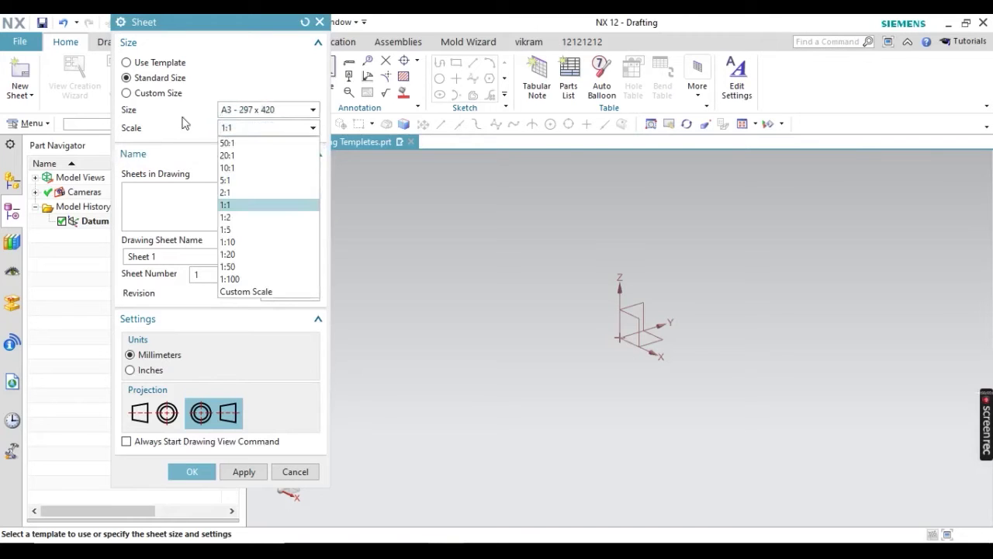
pyautogui.click(229, 204)
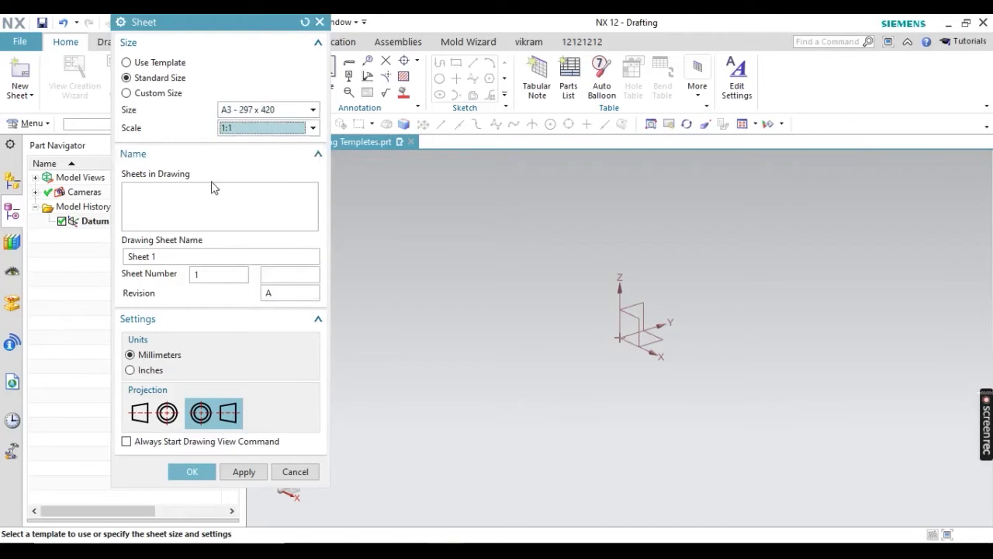
pyautogui.click(176, 254)
pyautogui.click(204, 276)
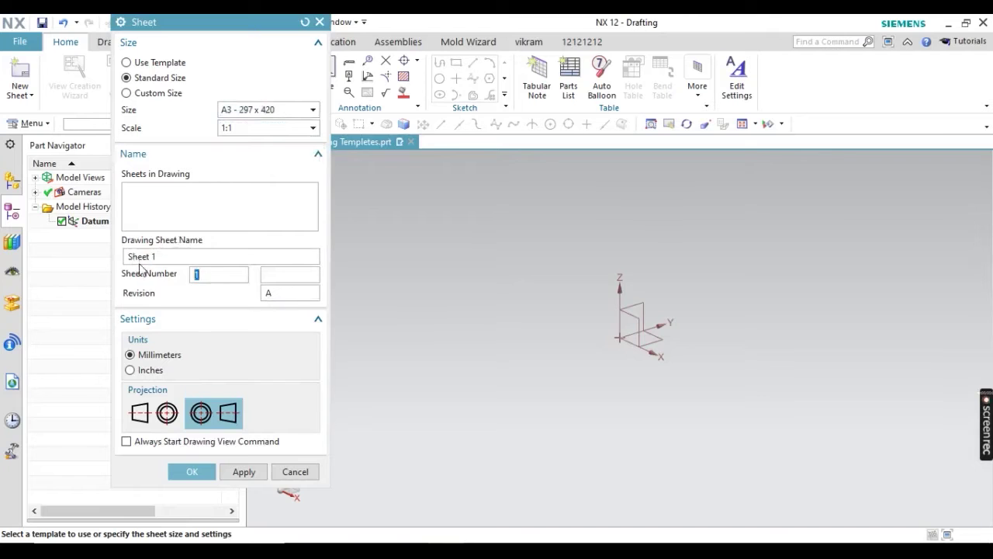
pyautogui.click(282, 292)
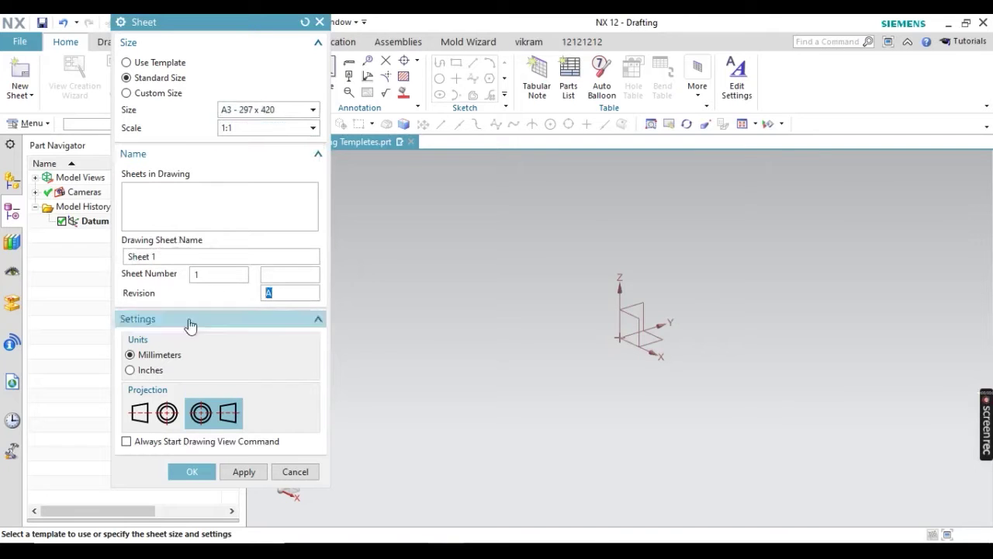
pyautogui.click(159, 357)
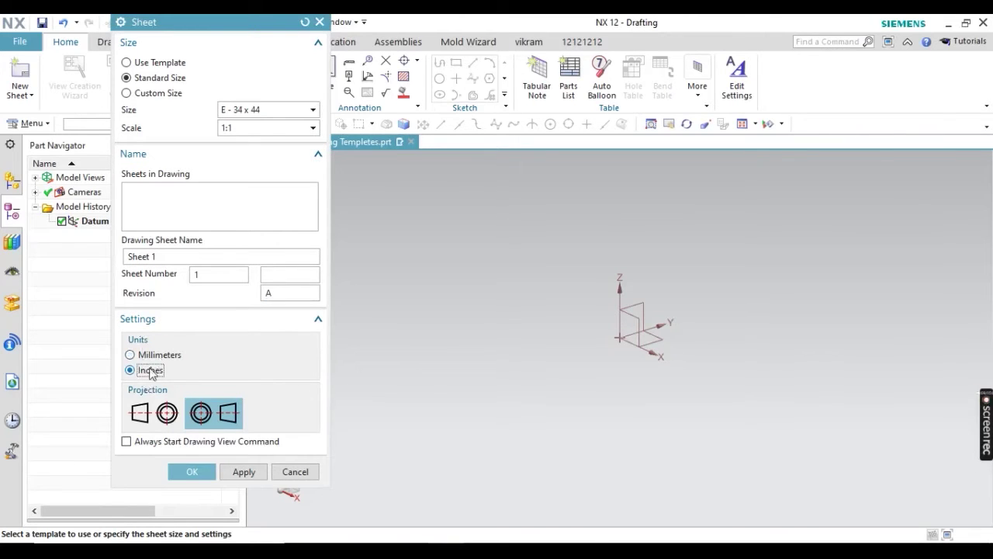
pyautogui.click(149, 372)
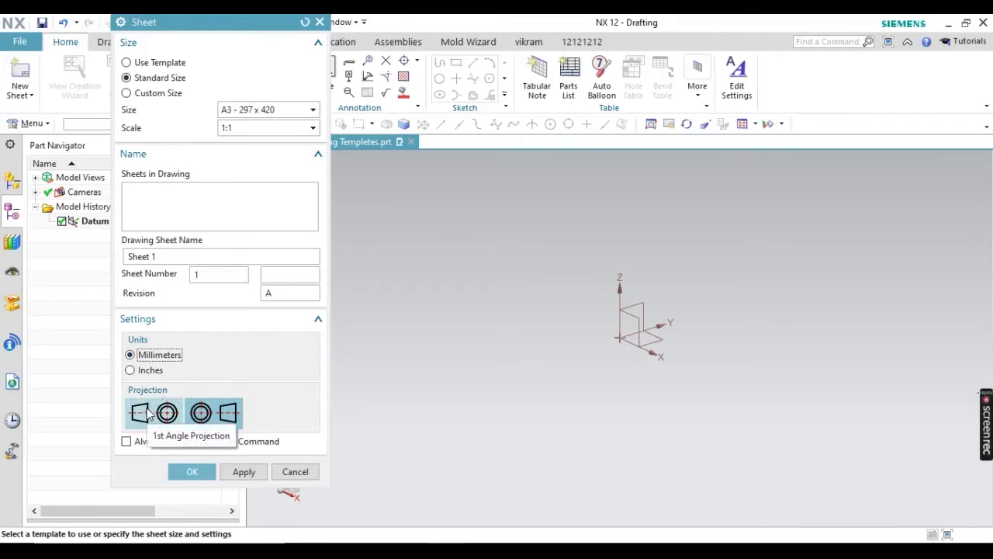
pyautogui.click(192, 471)
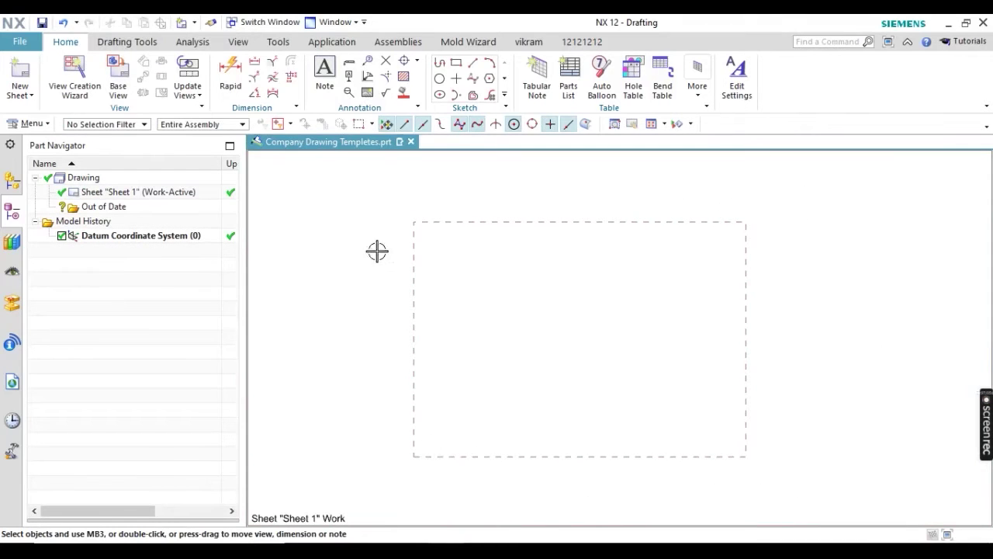
# Step: Add standard borders and zones to the sheet with a left margin of 10 mm
pyautogui.moveTo(411, 219); pyautogui.dragTo(756, 458)
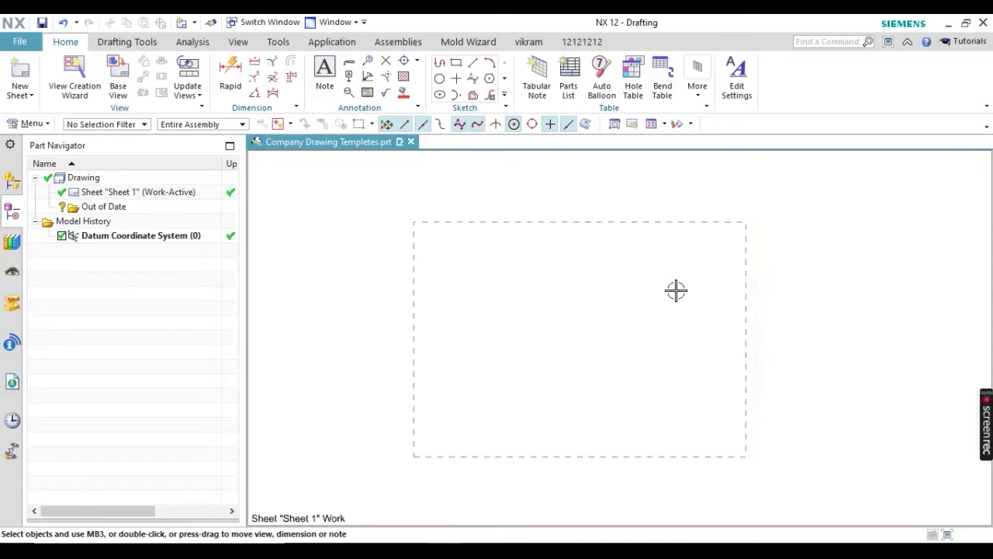
pyautogui.click(125, 45)
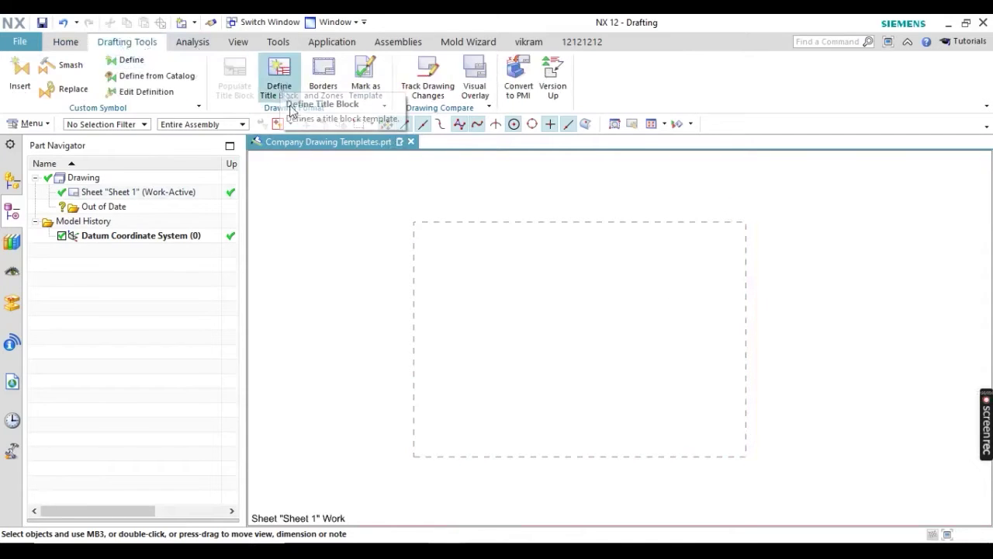
pyautogui.click(327, 76)
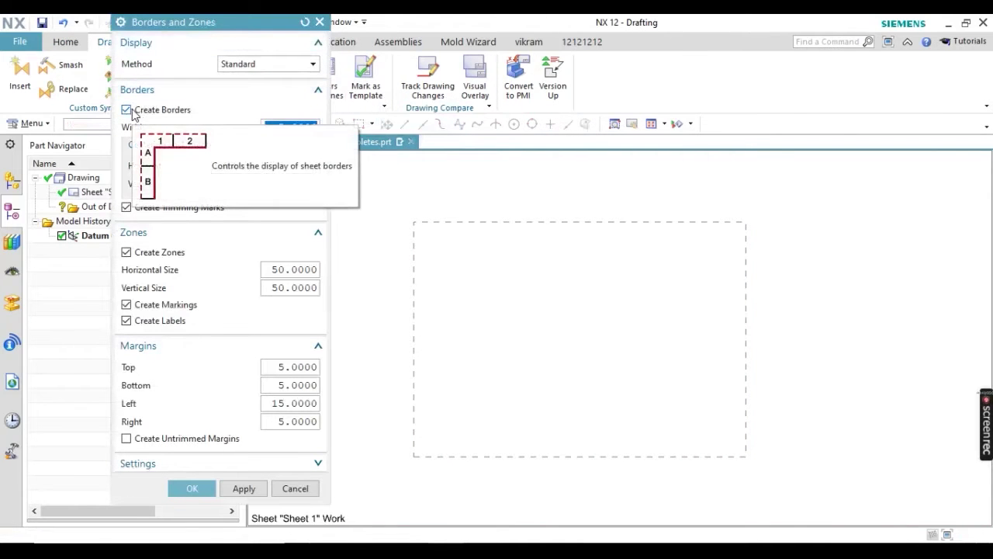
pyautogui.moveTo(271, 127); pyautogui.dragTo(321, 130)
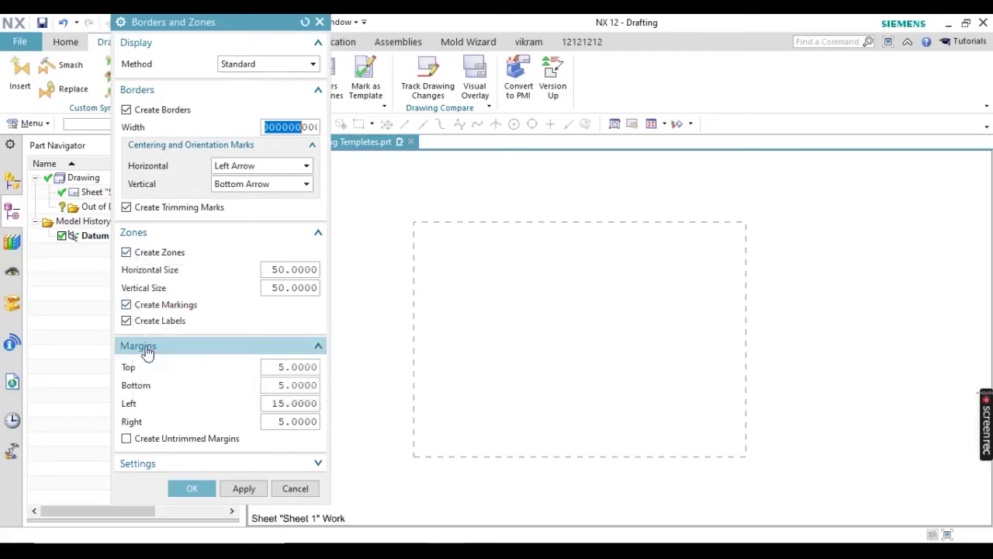
pyautogui.click(280, 402)
pyautogui.write('10')
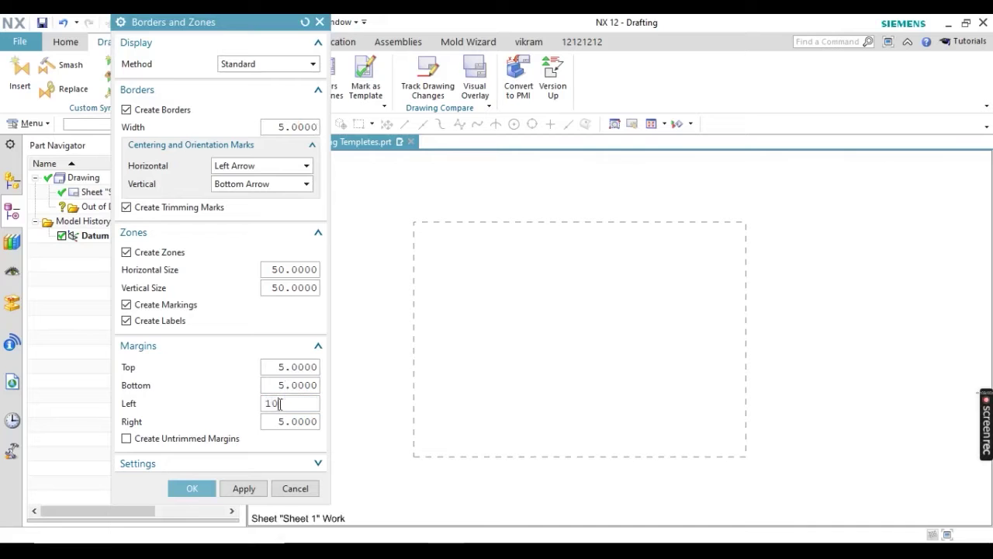
pyautogui.click(194, 486)
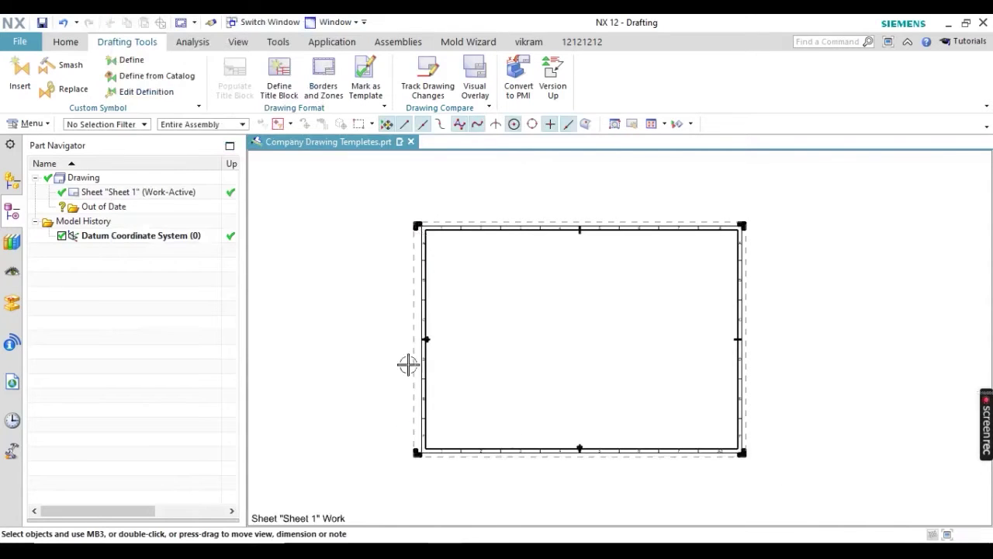
# Step: Begin a tabular note on the bordered sheet and set its table size to 8 columns and 9 rows
pyautogui.scroll(3, 399, 348)
pyautogui.scroll(-4, 377, 341)
pyautogui.scroll(1, 549, 361)
pyautogui.scroll(1, 550, 361)
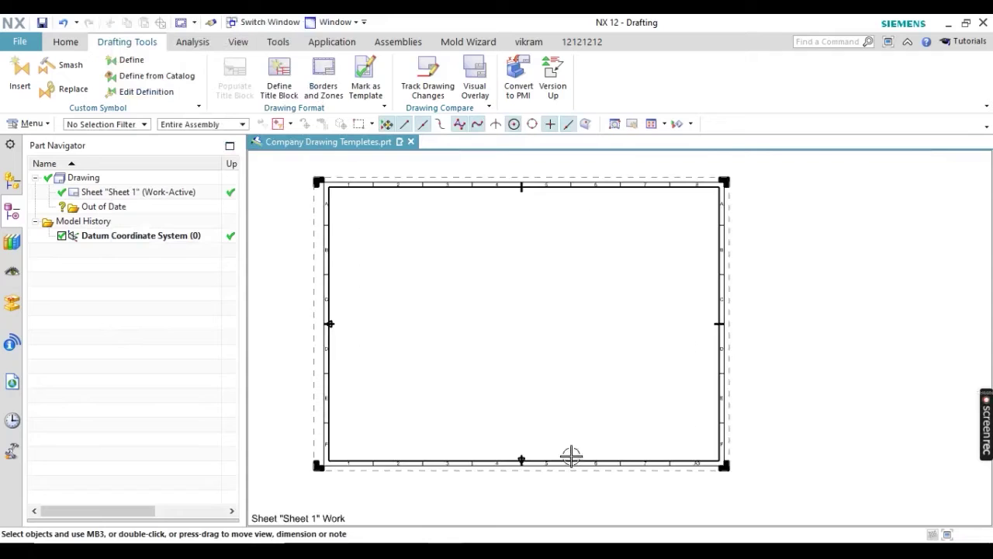
pyautogui.moveTo(527, 400); pyautogui.dragTo(699, 448)
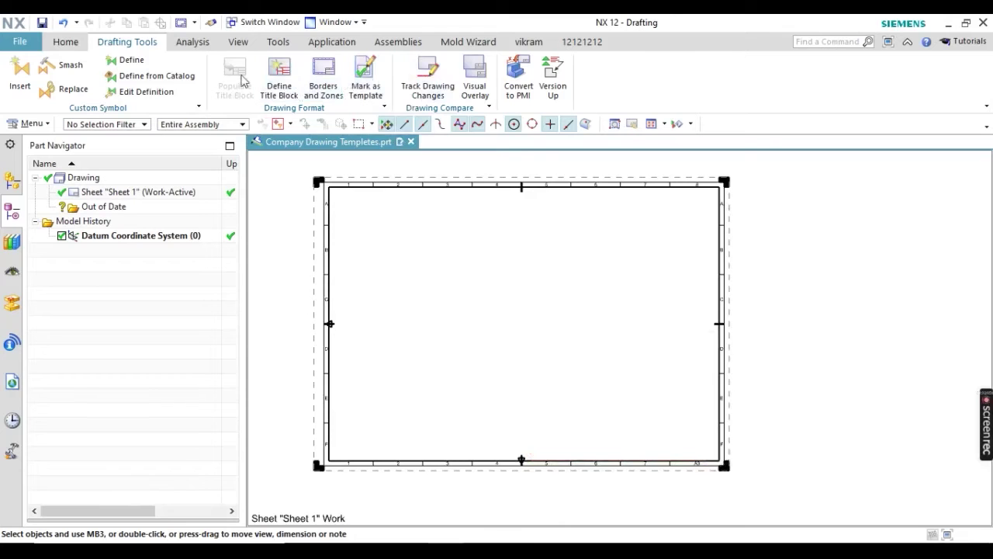
pyautogui.click(66, 42)
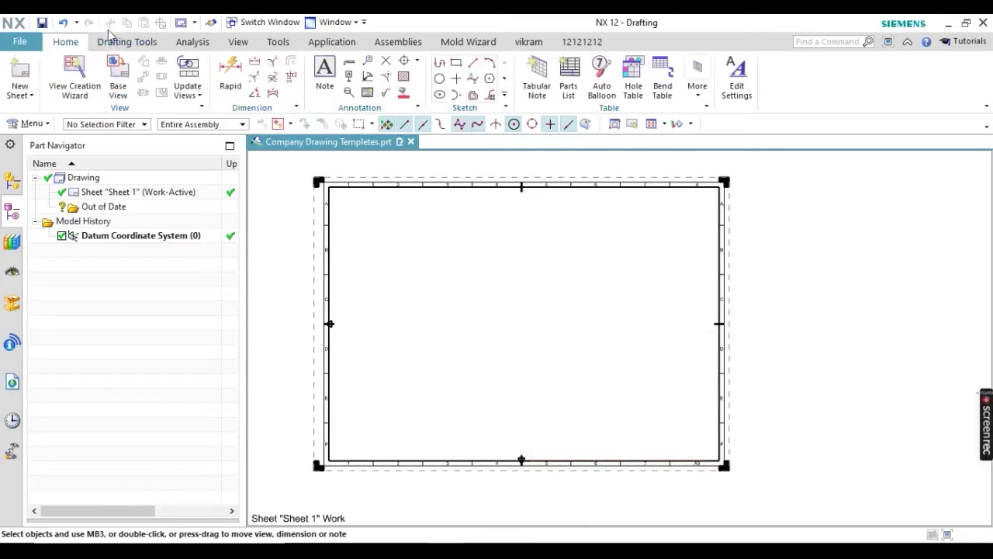
pyautogui.click(530, 84)
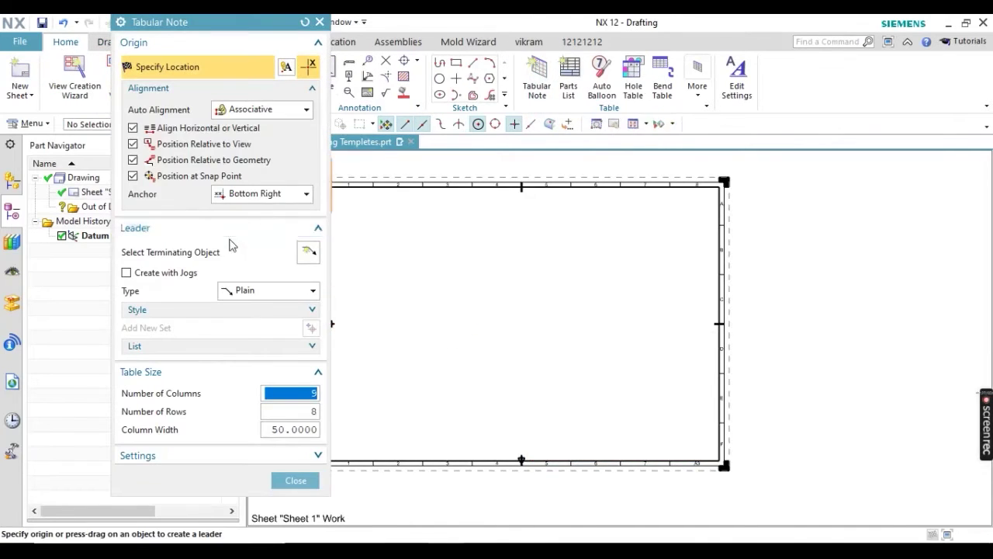
pyautogui.click(308, 398)
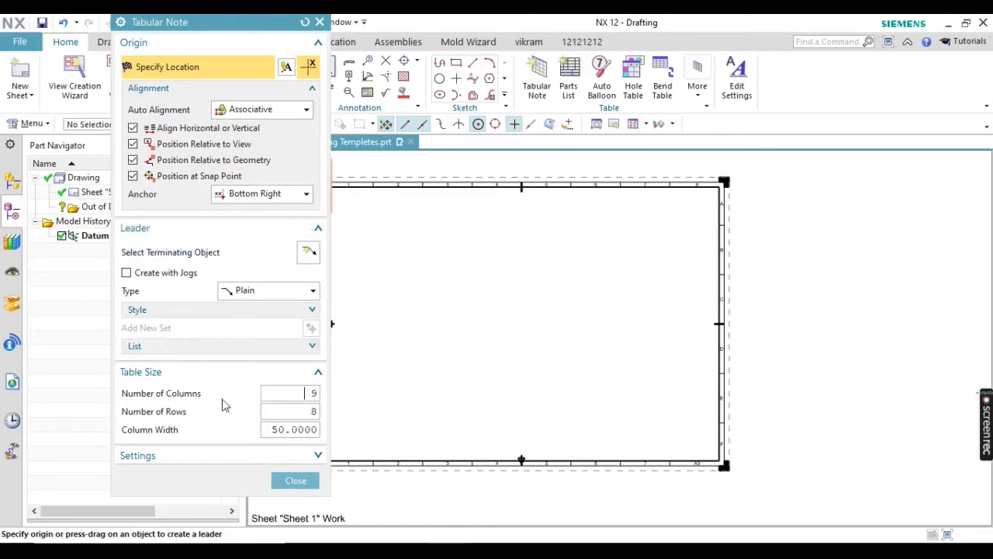
pyautogui.doubleClick(279, 394)
pyautogui.doubleClick(288, 412)
pyautogui.click(300, 395)
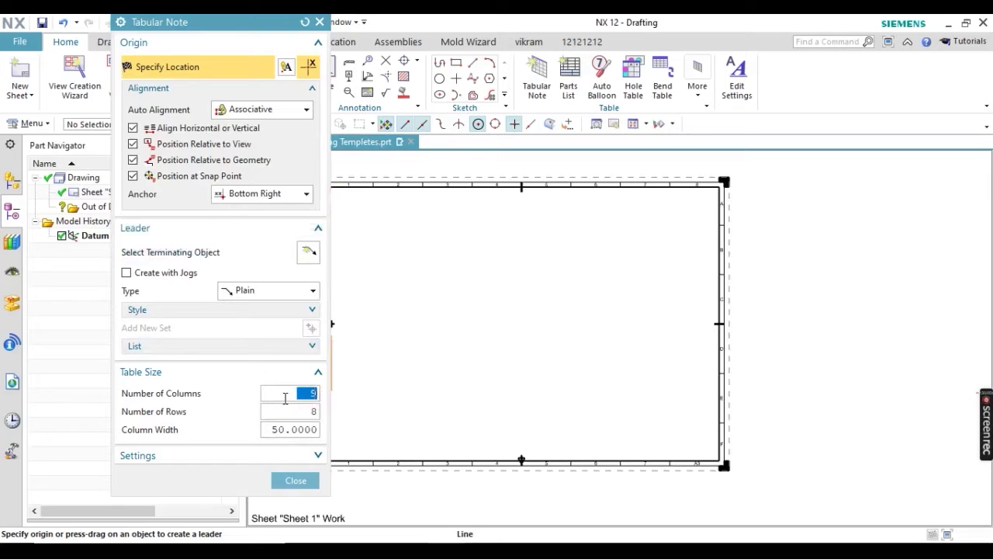
pyautogui.moveTo(302, 413); pyautogui.dragTo(332, 411)
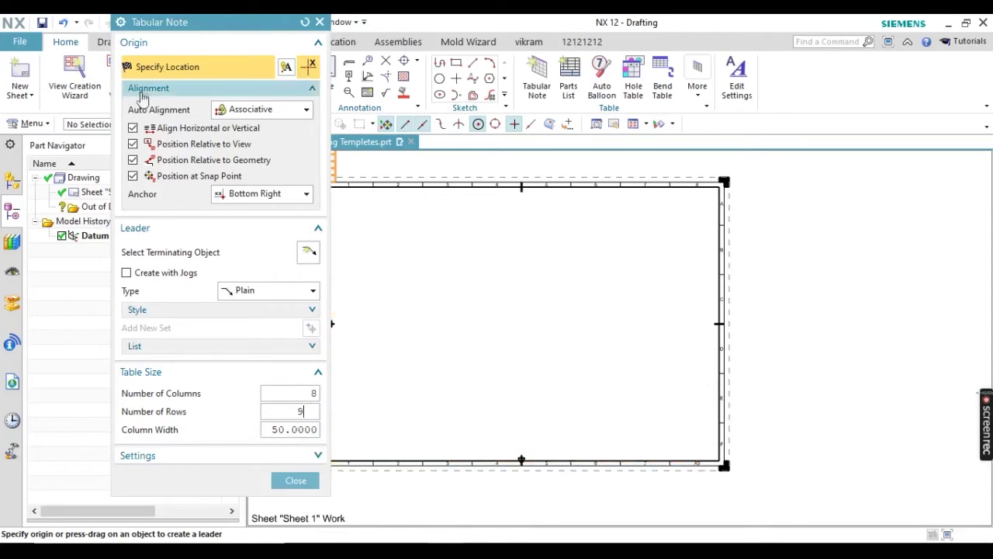
# Step: Try the Top Right and Bottom Left anchors for the tabular note, returning to the Bottom Right anchor
pyautogui.click(234, 198)
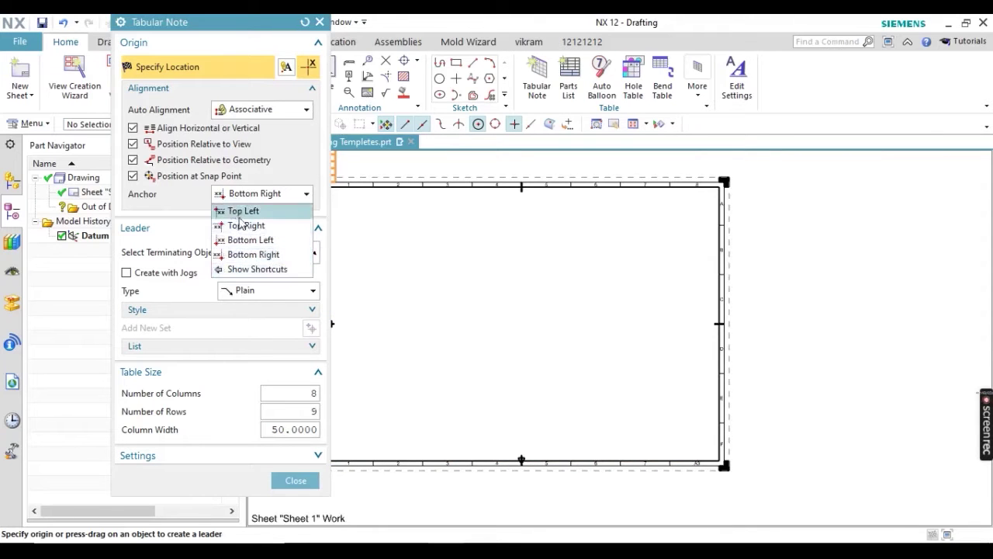
pyautogui.click(246, 225)
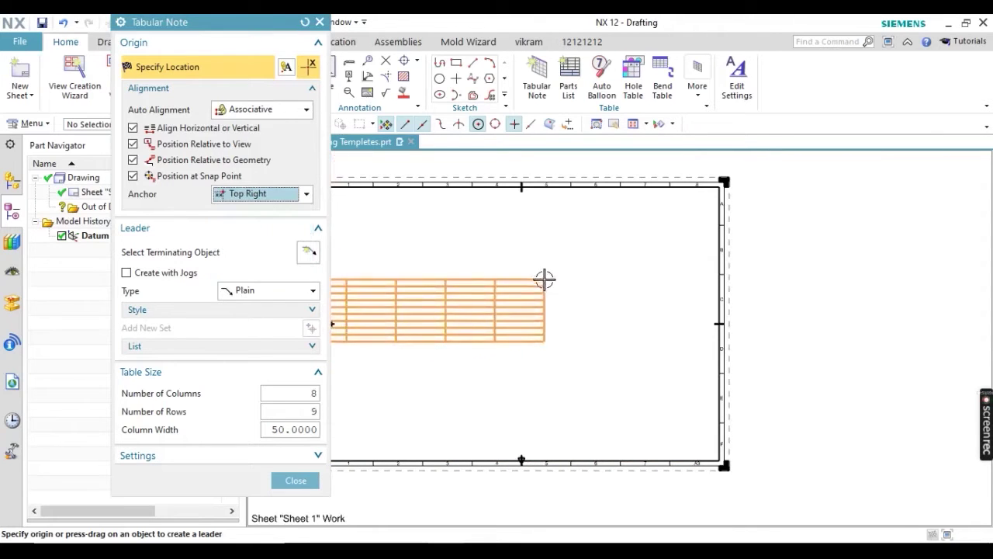
pyautogui.click(230, 197)
pyautogui.click(231, 242)
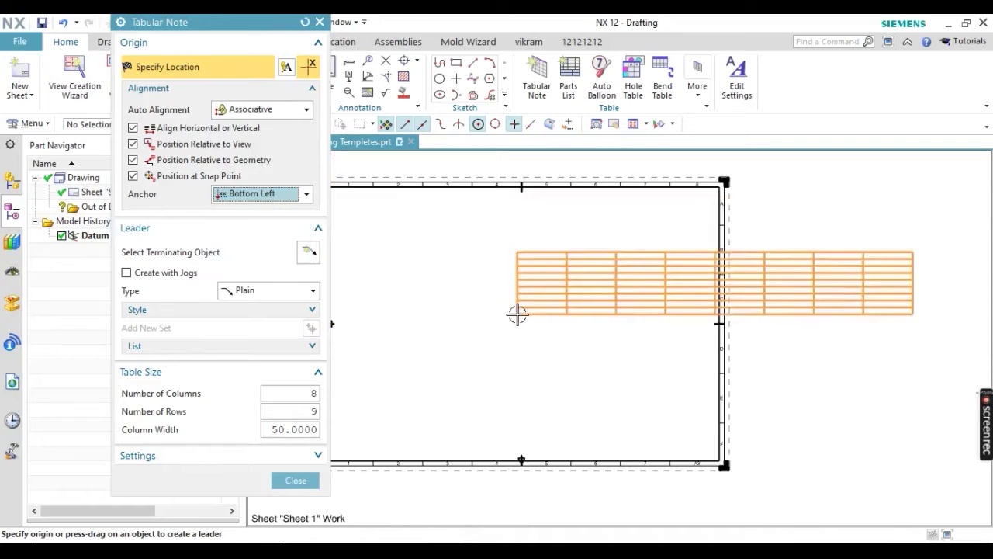
pyautogui.click(223, 196)
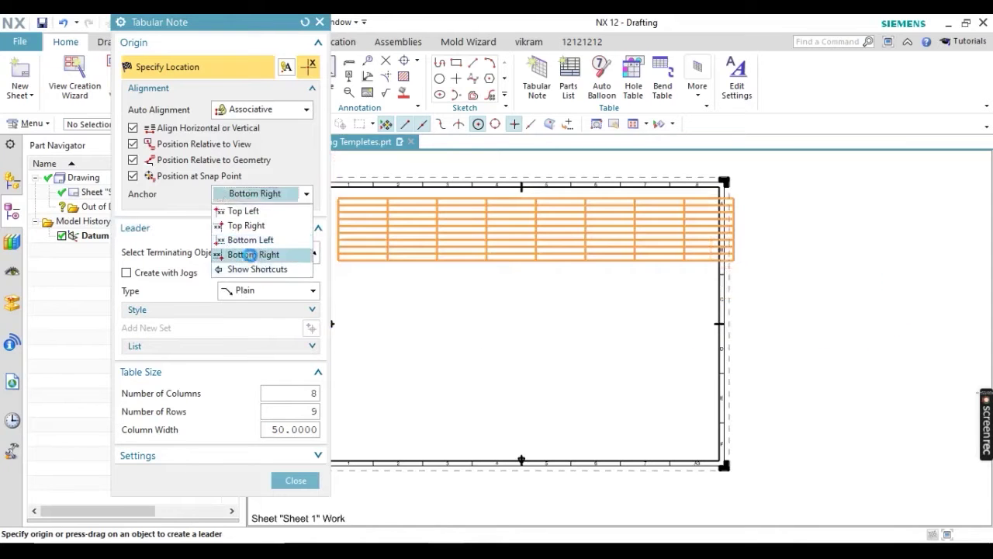
pyautogui.click(256, 255)
# Step: Place the tabular note at the lower-right inner corner of the sheet border and end the table placement
pyautogui.scroll(5, 699, 466)
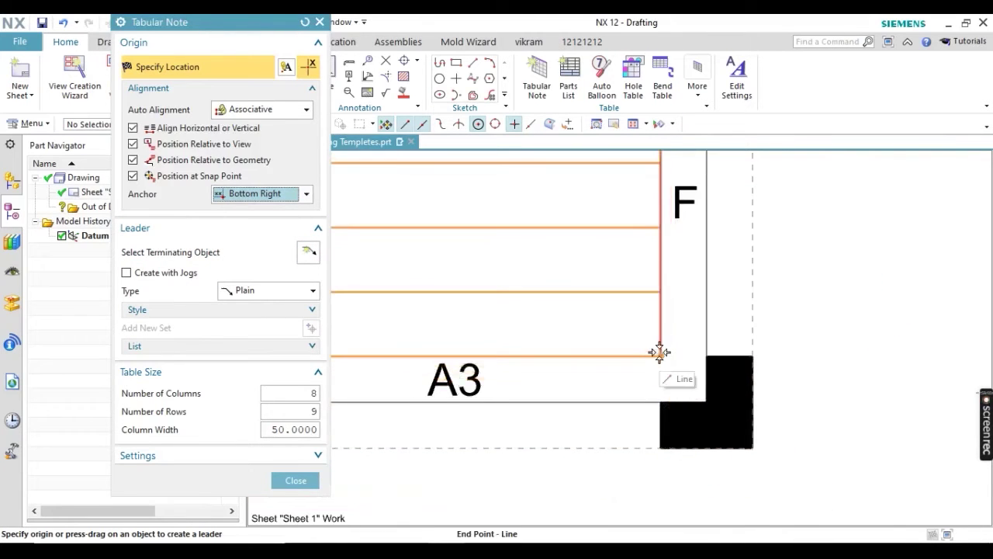
pyautogui.click(659, 352)
pyautogui.click(296, 479)
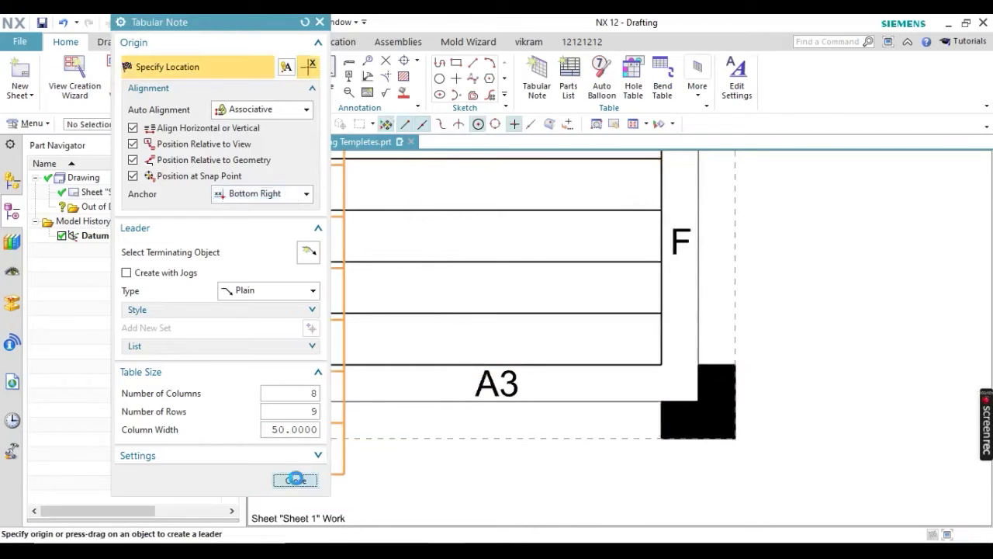
# Step: Try to select and move the whole tabular note by the handle at its upper-left corner
pyautogui.scroll(-4, 528, 365)
pyautogui.scroll(4, 591, 356)
pyautogui.scroll(-3, 318, 373)
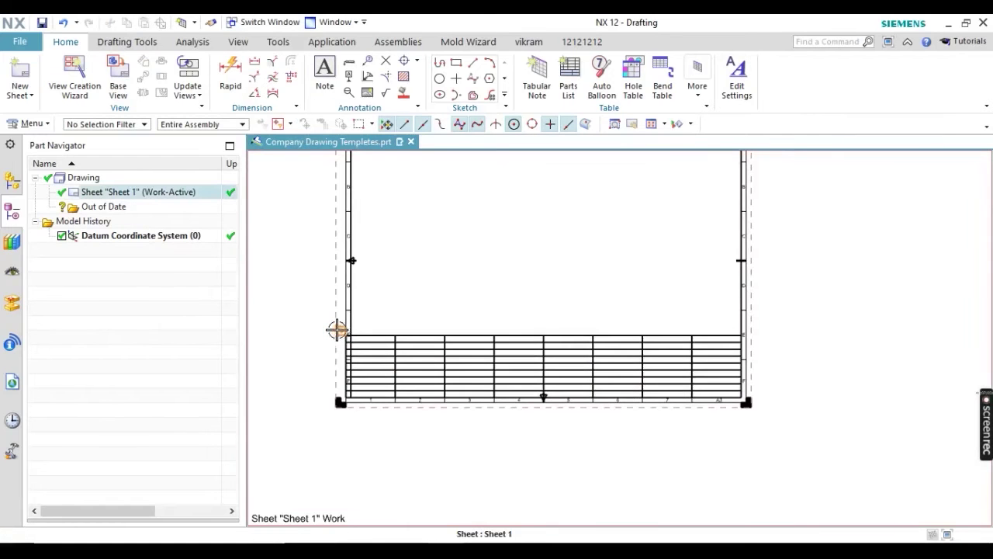
pyautogui.scroll(3, 319, 361)
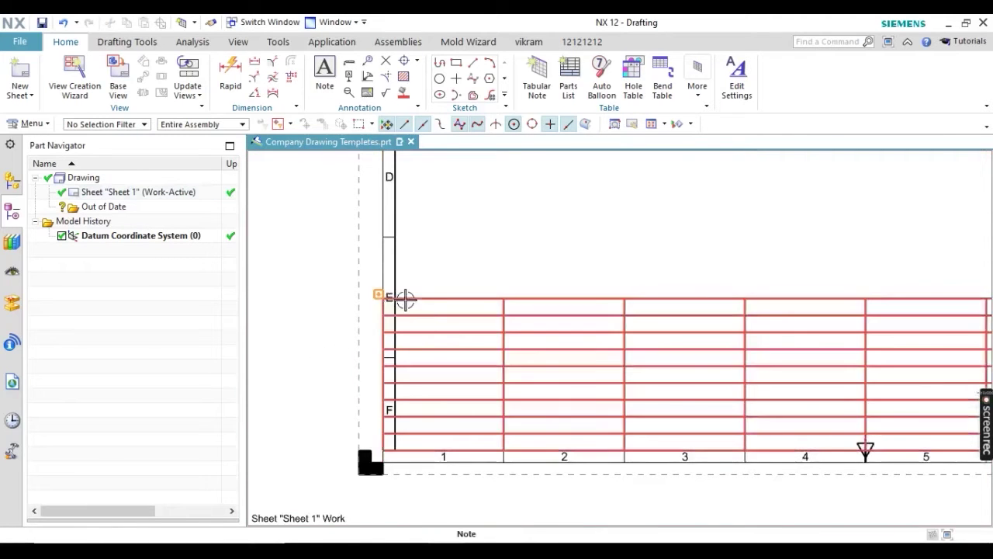
pyautogui.click(377, 294)
pyautogui.moveTo(377, 292); pyautogui.dragTo(492, 297)
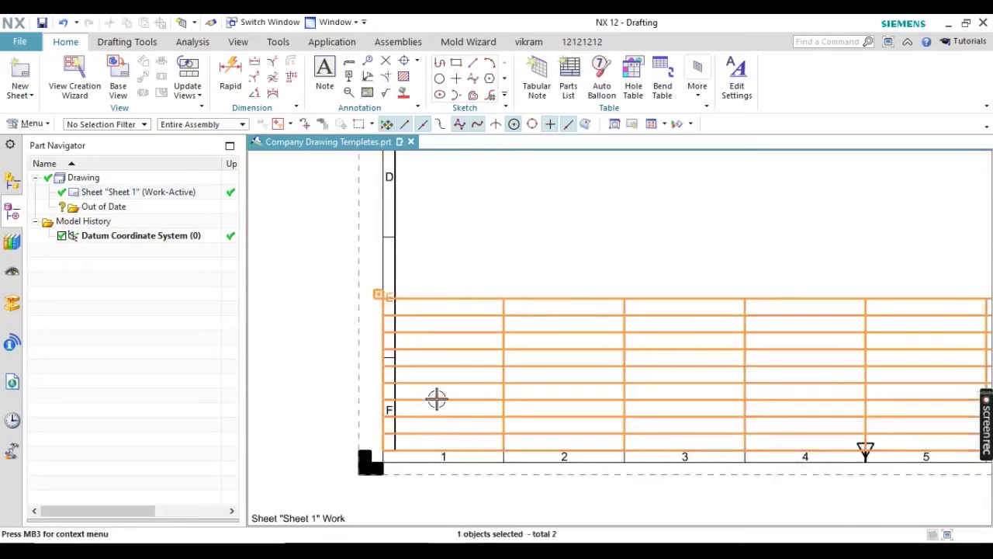
pyautogui.press('Escape')
pyautogui.click(378, 295)
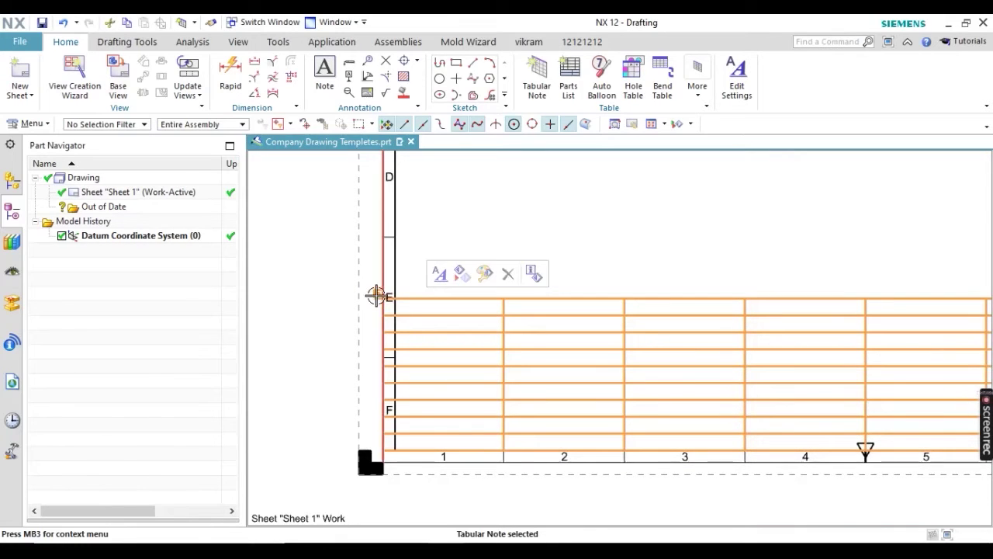
pyautogui.click(379, 294)
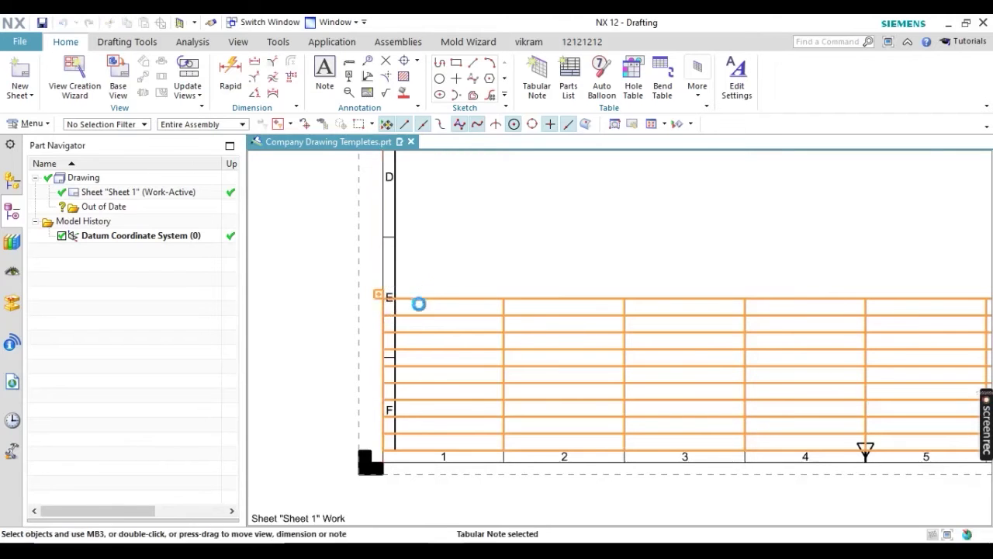
pyautogui.doubleClick(379, 295)
pyautogui.click(297, 396)
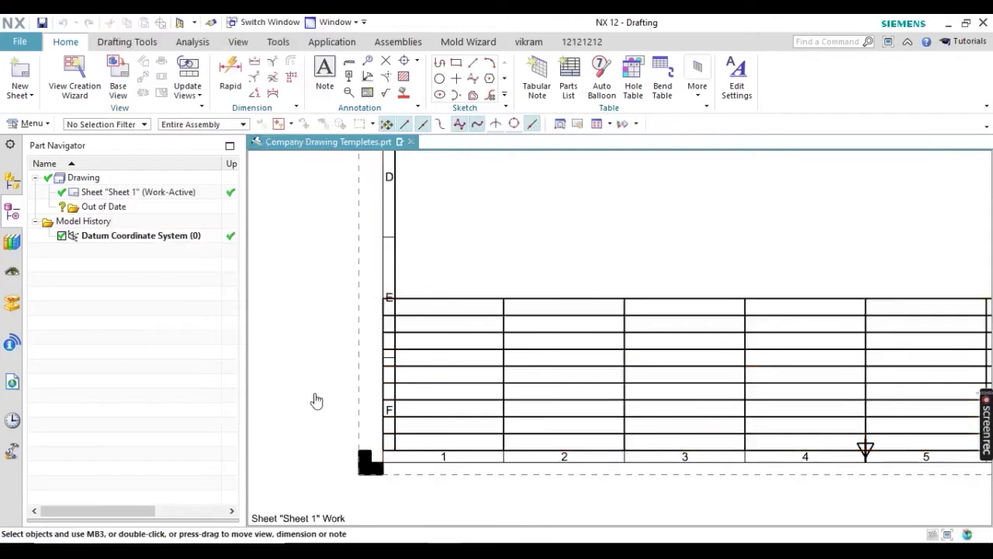
# Step: Narrow all eight columns of the tabular note to about 25 mm each, working from the rightmost column to the leftmost
pyautogui.scroll(-3, 401, 288)
pyautogui.scroll(-2, 644, 336)
pyautogui.scroll(2, 722, 319)
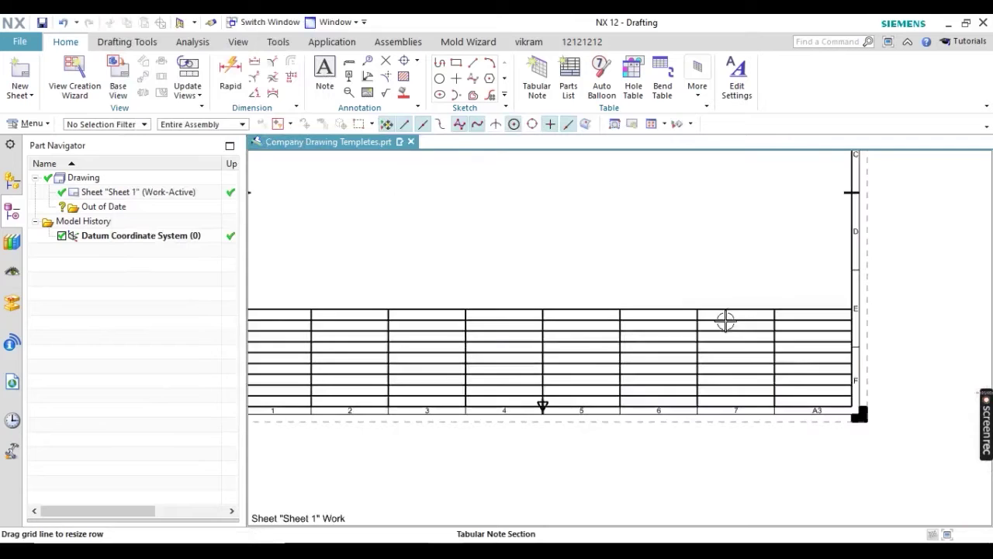
pyautogui.moveTo(775, 328); pyautogui.dragTo(812, 328)
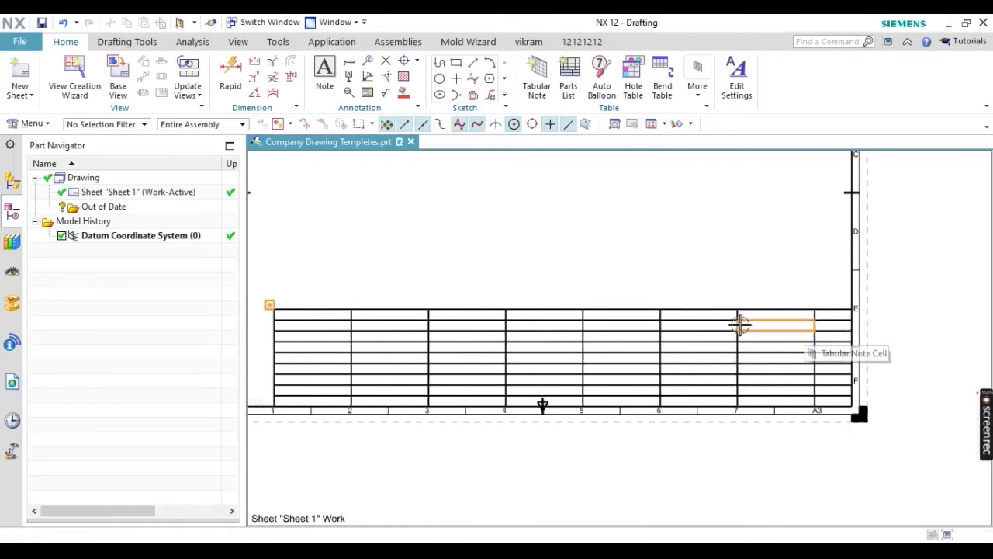
pyautogui.moveTo(739, 324); pyautogui.dragTo(776, 328)
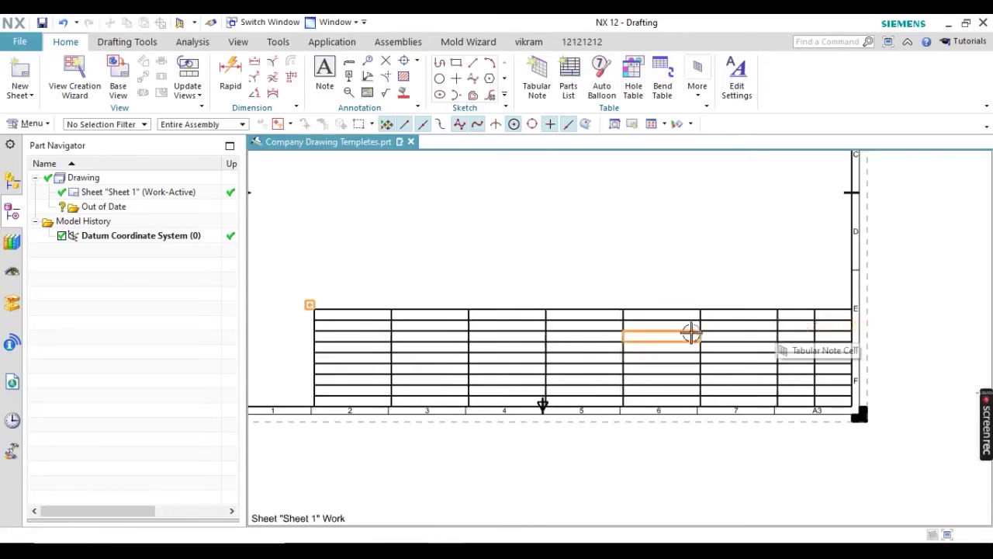
pyautogui.moveTo(700, 327); pyautogui.dragTo(739, 326)
pyautogui.moveTo(665, 326); pyautogui.dragTo(703, 327)
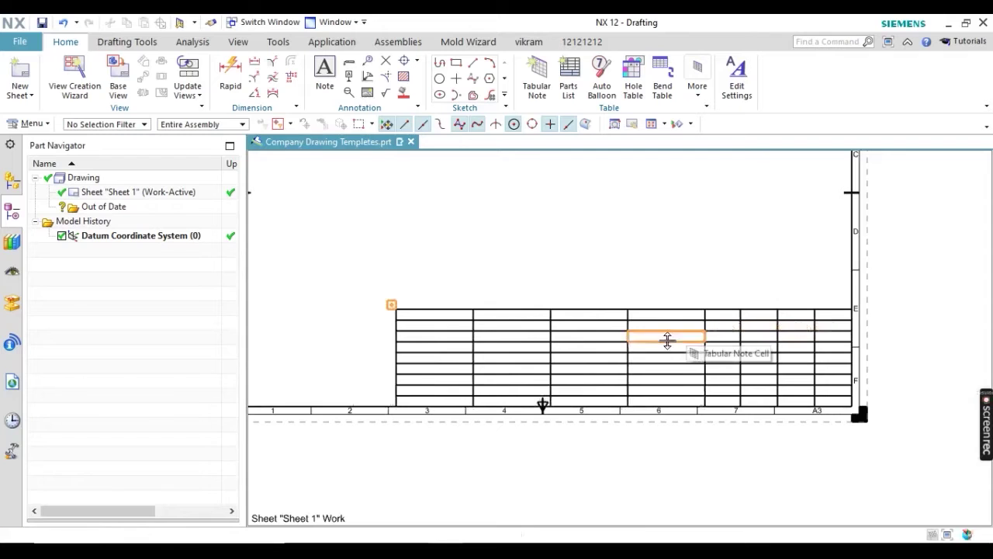
pyautogui.moveTo(625, 327); pyautogui.dragTo(667, 327)
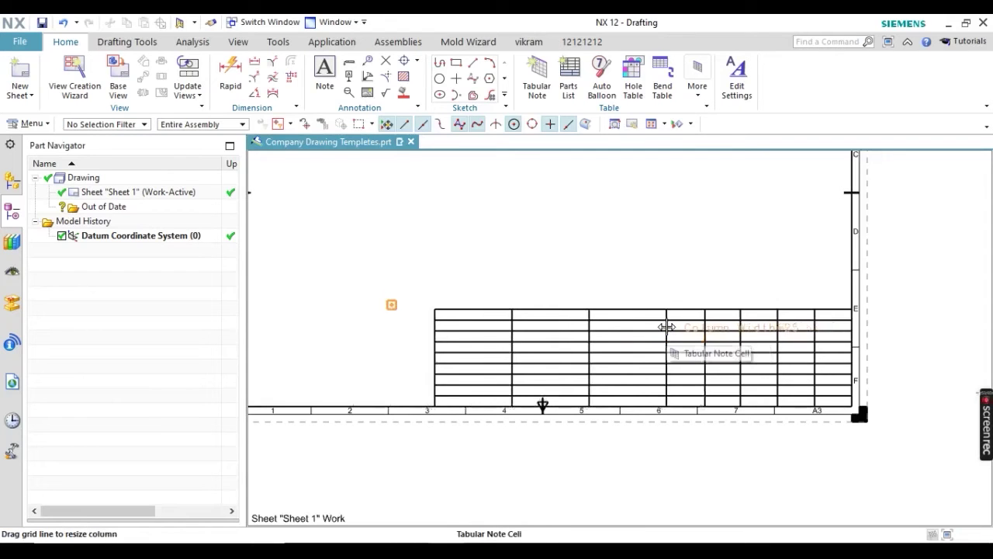
pyautogui.moveTo(589, 327); pyautogui.dragTo(631, 329)
pyautogui.moveTo(553, 327); pyautogui.dragTo(590, 330)
pyautogui.moveTo(514, 327); pyautogui.dragTo(556, 328)
pyautogui.click(610, 344)
pyautogui.scroll(-2, 610, 342)
pyautogui.scroll(2, 538, 366)
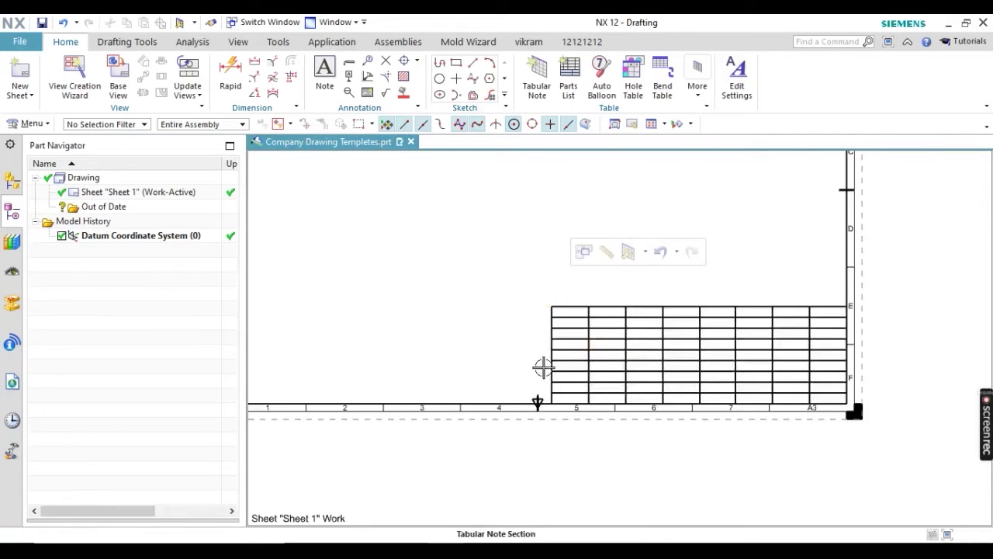
# Step: Merge the top three cells of the table's first column into one cell, and likewise in the second column
pyautogui.scroll(3, 781, 359)
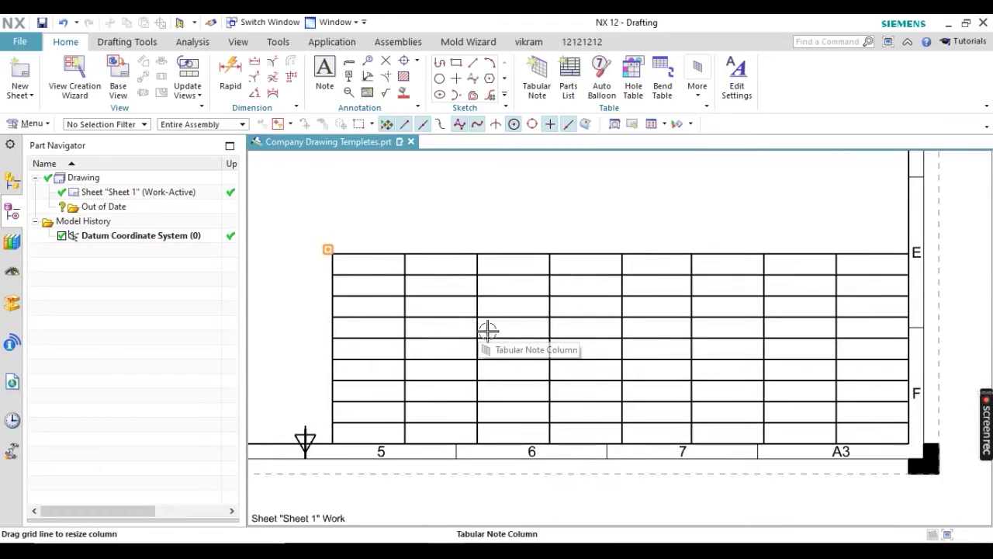
pyautogui.scroll(-1, 489, 326)
pyautogui.scroll(2, 497, 326)
pyautogui.scroll(-1, 474, 339)
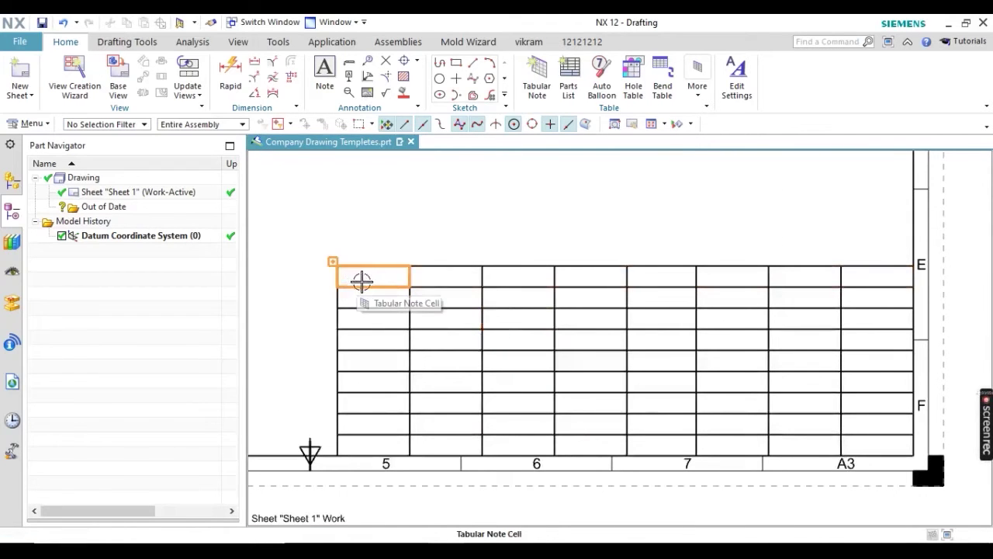
pyautogui.click(374, 281)
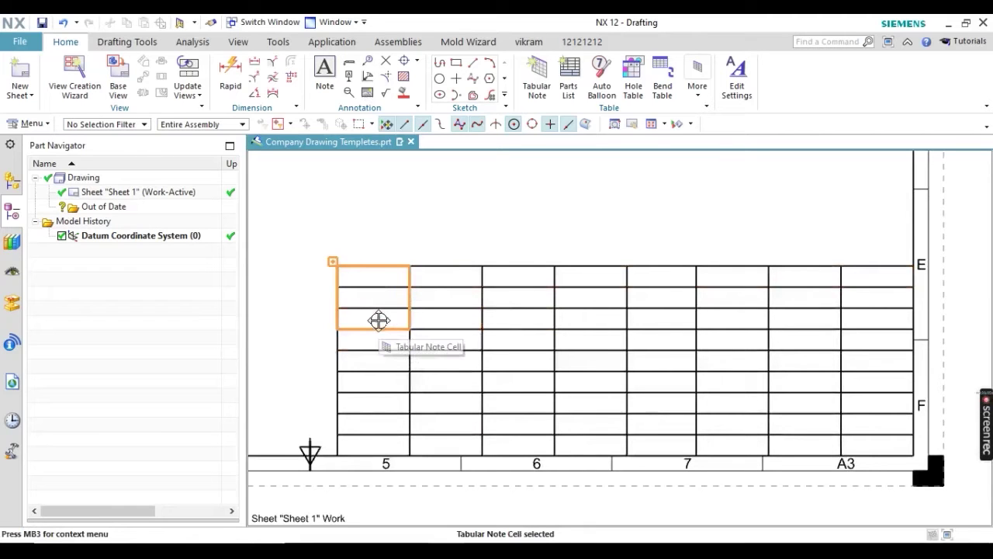
pyautogui.rightClick(378, 318)
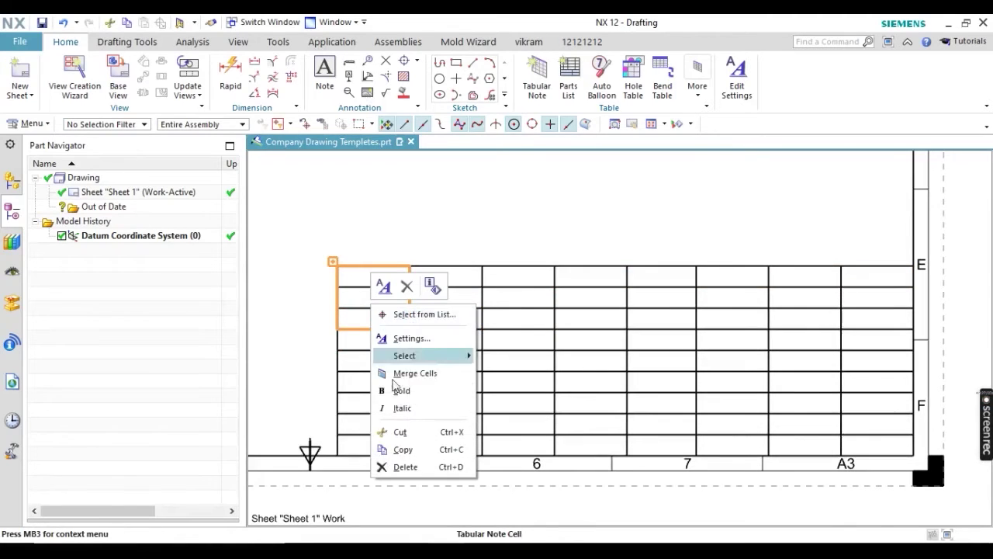
pyautogui.click(415, 373)
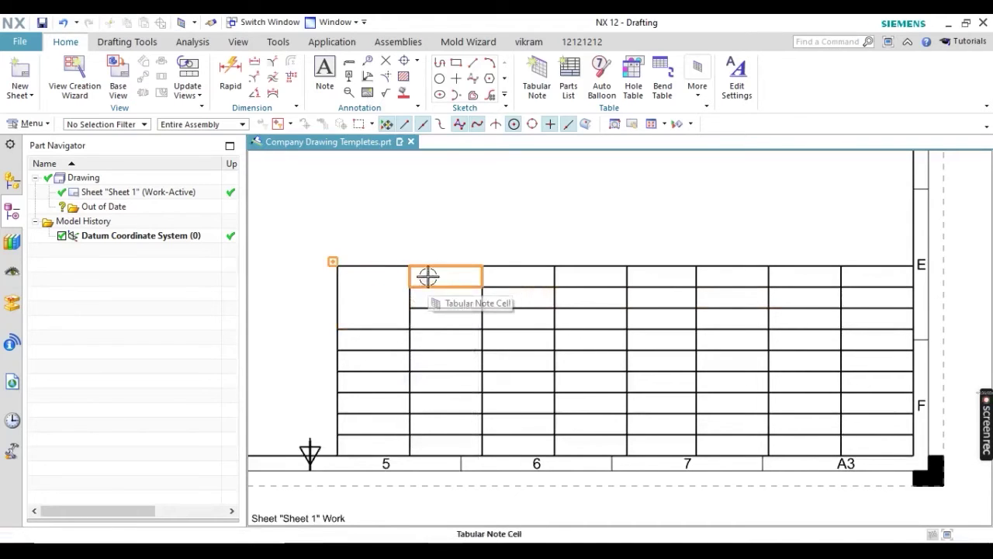
pyautogui.moveTo(429, 280); pyautogui.dragTo(435, 317)
pyautogui.rightClick(434, 290)
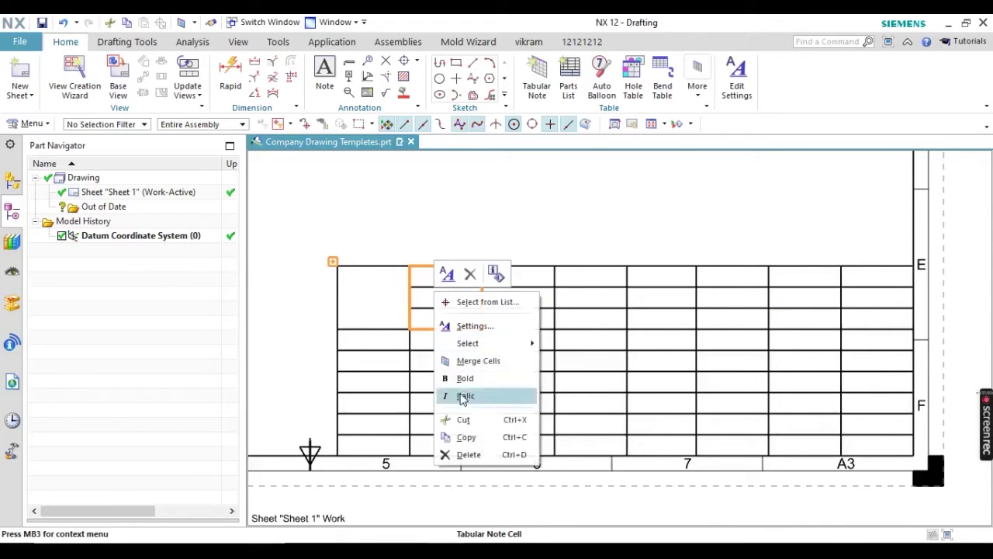
pyautogui.click(468, 361)
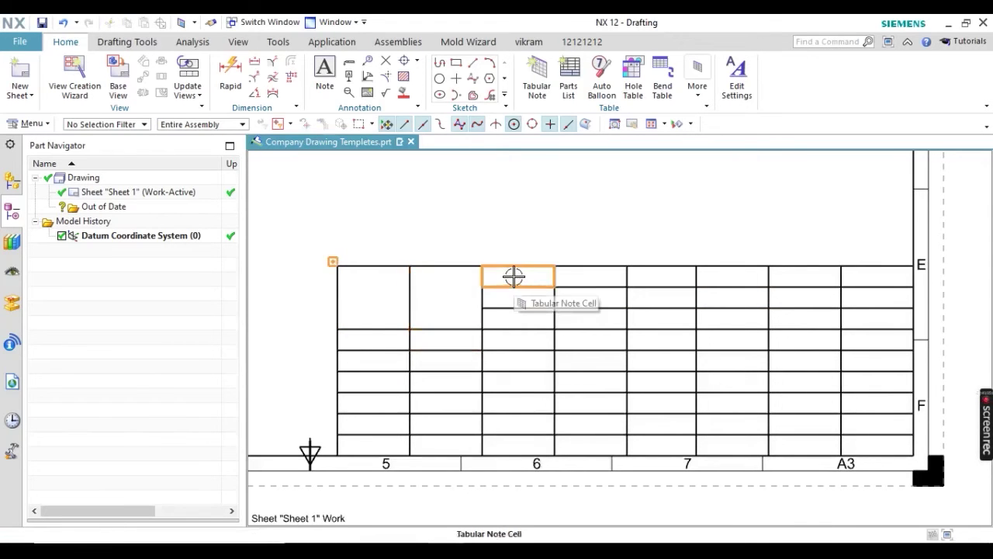
# Step: Merge the third- and fourth-column cells into one wide cell separately in each of the table's first three rows
pyautogui.moveTo(514, 276); pyautogui.dragTo(582, 275)
pyautogui.rightClick(583, 276)
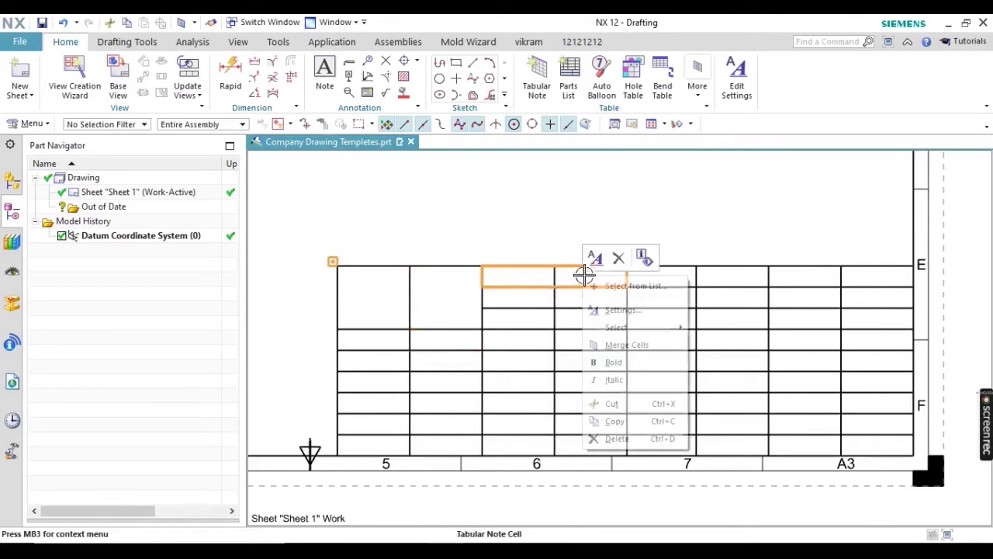
pyautogui.click(604, 362)
pyautogui.moveTo(534, 298); pyautogui.dragTo(572, 295)
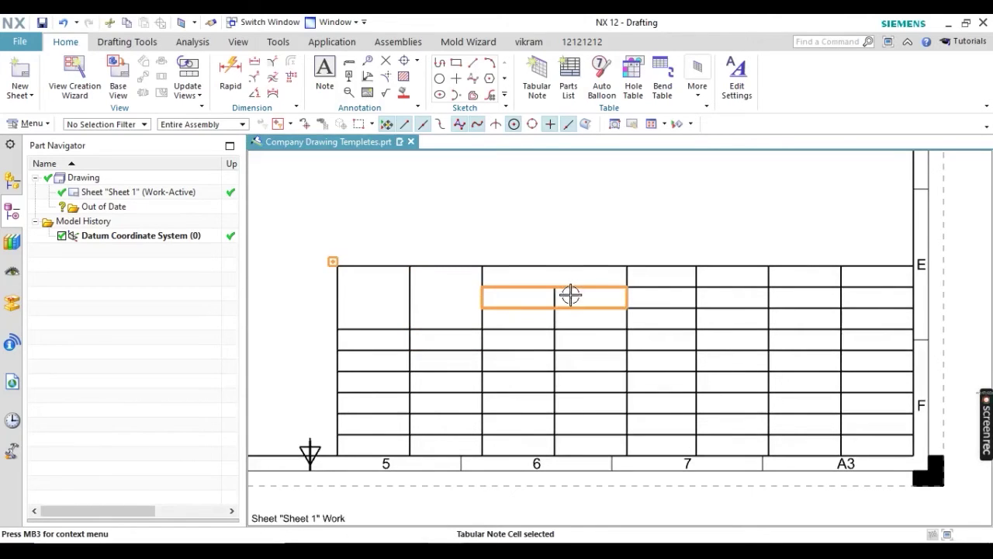
pyautogui.rightClick(572, 295)
pyautogui.click(613, 364)
pyautogui.moveTo(534, 330); pyautogui.dragTo(568, 319)
pyautogui.rightClick(568, 319)
pyautogui.click(590, 388)
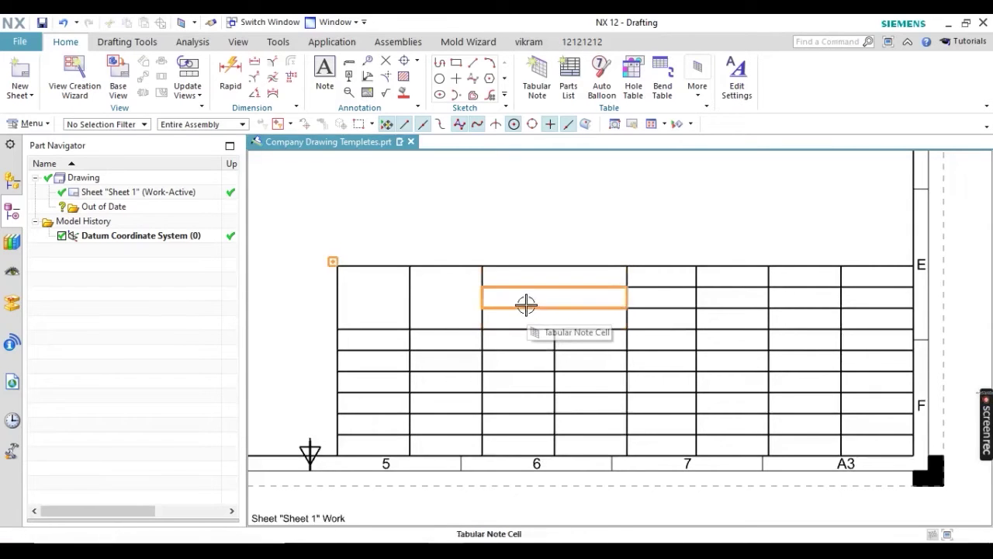
# Step: Merge the first two columns' cells across rows 4 and 5, and select the same rows' cells in columns 3 and 4
pyautogui.moveTo(381, 339); pyautogui.dragTo(433, 365)
pyautogui.rightClick(433, 365)
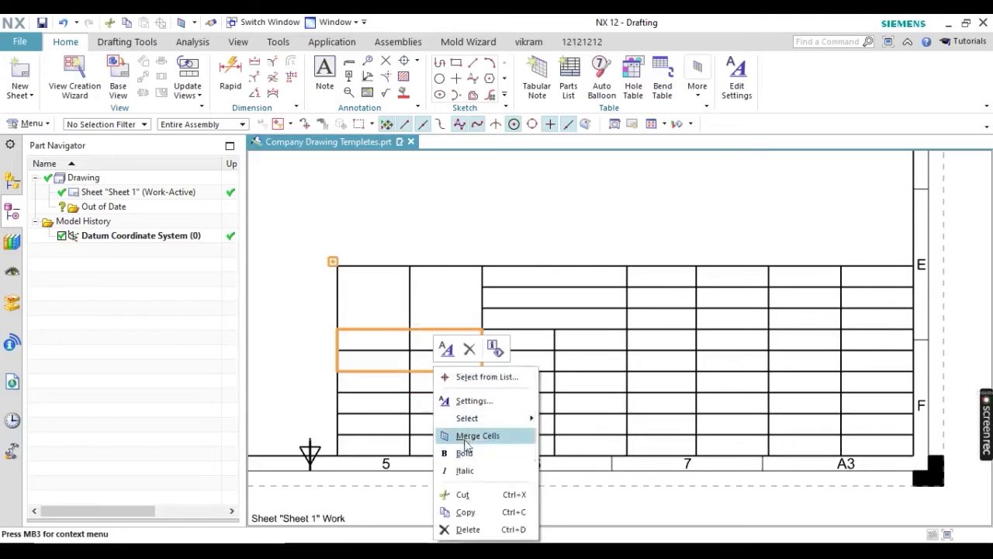
pyautogui.click(464, 437)
pyautogui.moveTo(509, 341); pyautogui.dragTo(564, 355)
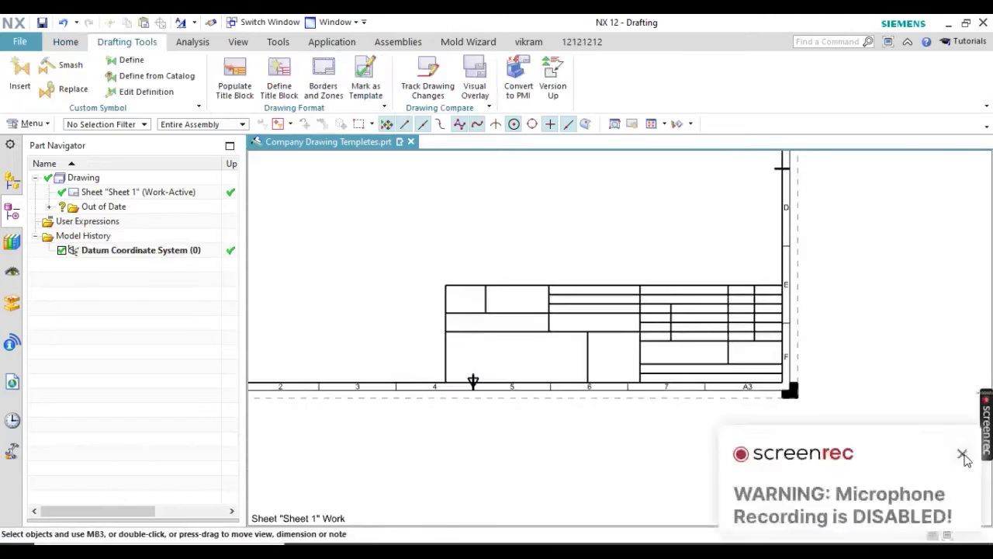
# Step: Examine the merged cell layout of the title block table and its position on the sheet
pyautogui.click(962, 454)
pyautogui.scroll(4, 582, 374)
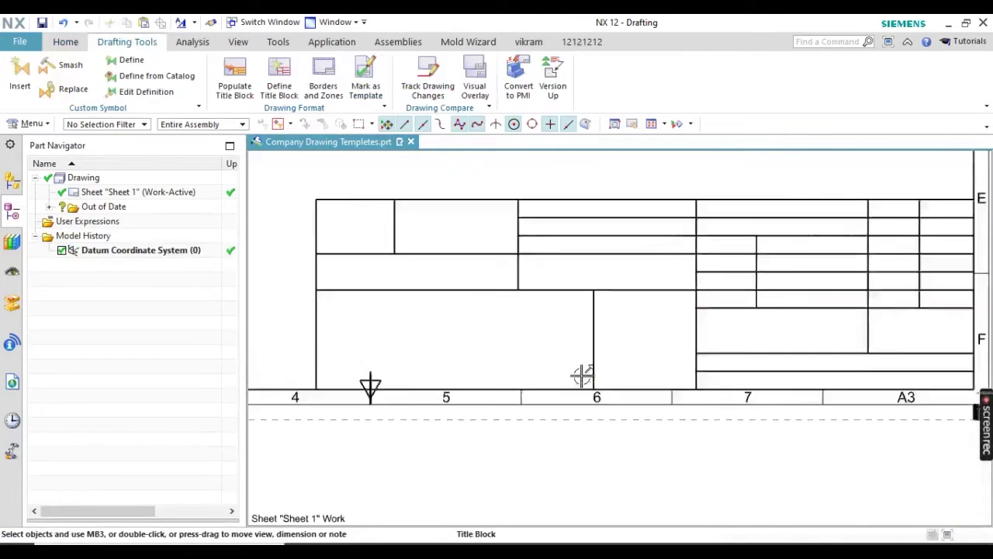
pyautogui.click(738, 335)
pyautogui.scroll(-4, 716, 335)
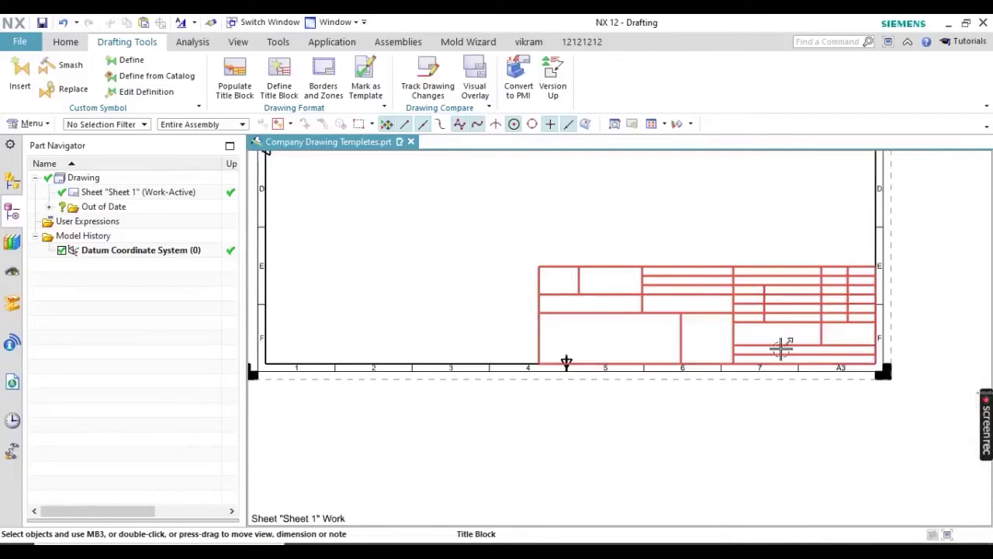
pyautogui.scroll(1, 847, 323)
pyautogui.scroll(-1, 525, 324)
pyautogui.scroll(1, 641, 308)
pyautogui.click(353, 183)
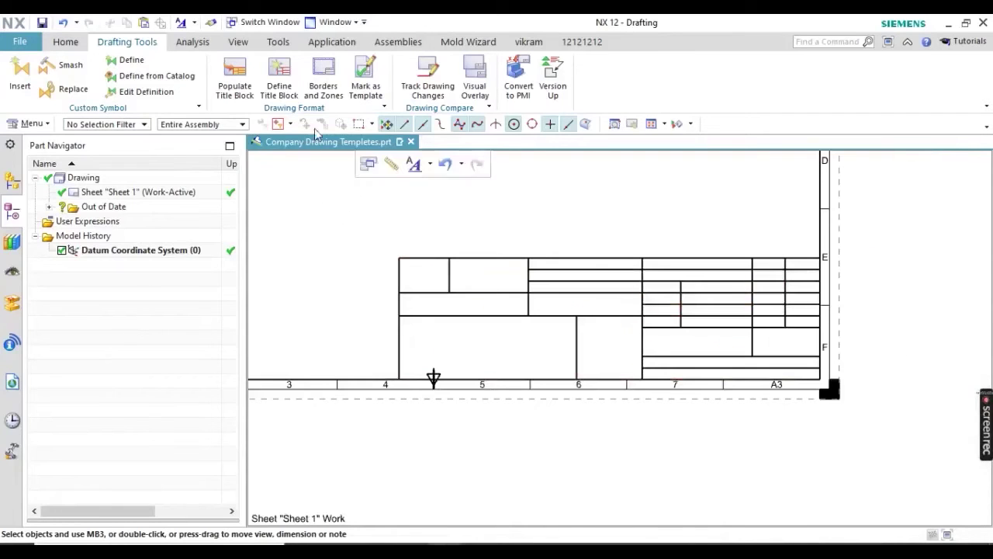
pyautogui.click(280, 88)
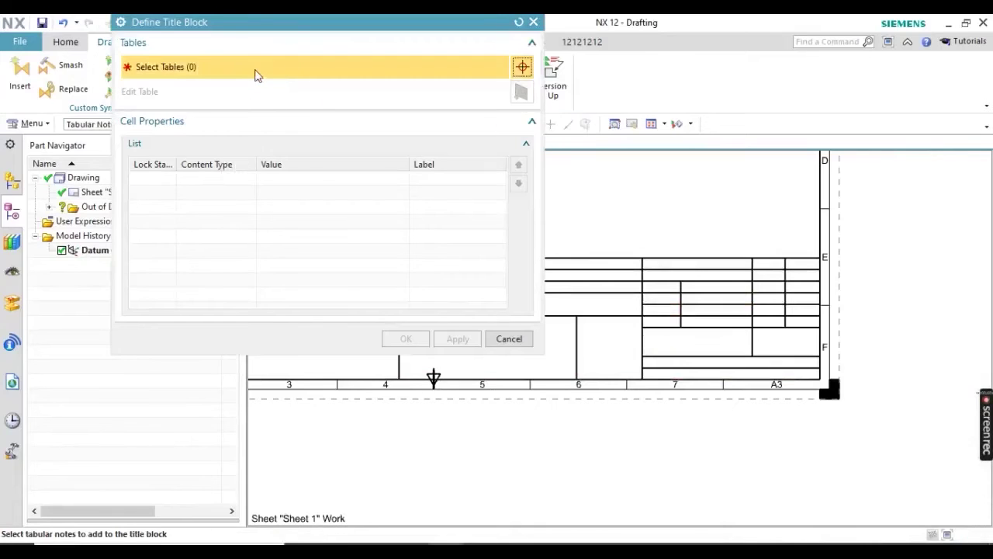
pyautogui.scroll(-2, 644, 283)
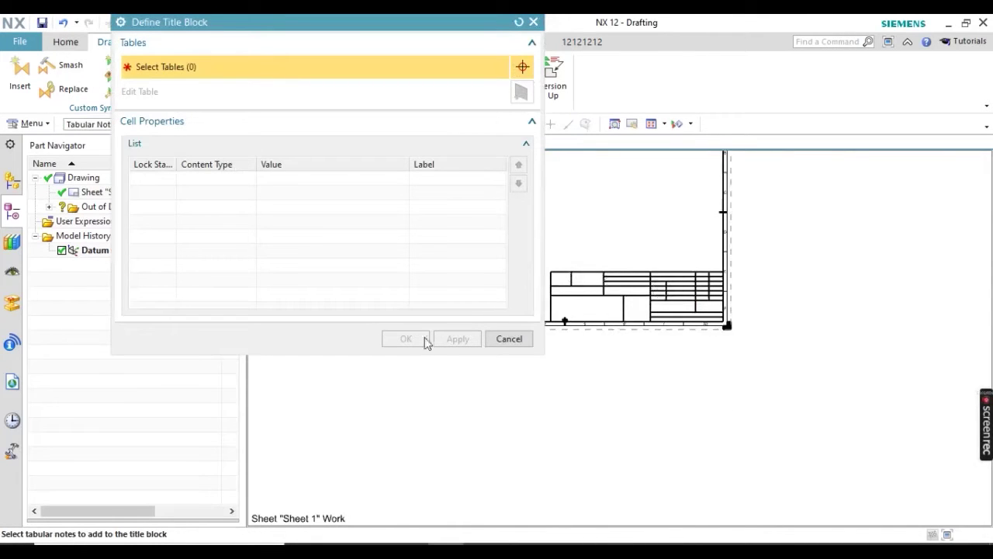
pyautogui.click(509, 338)
pyautogui.scroll(2, 683, 268)
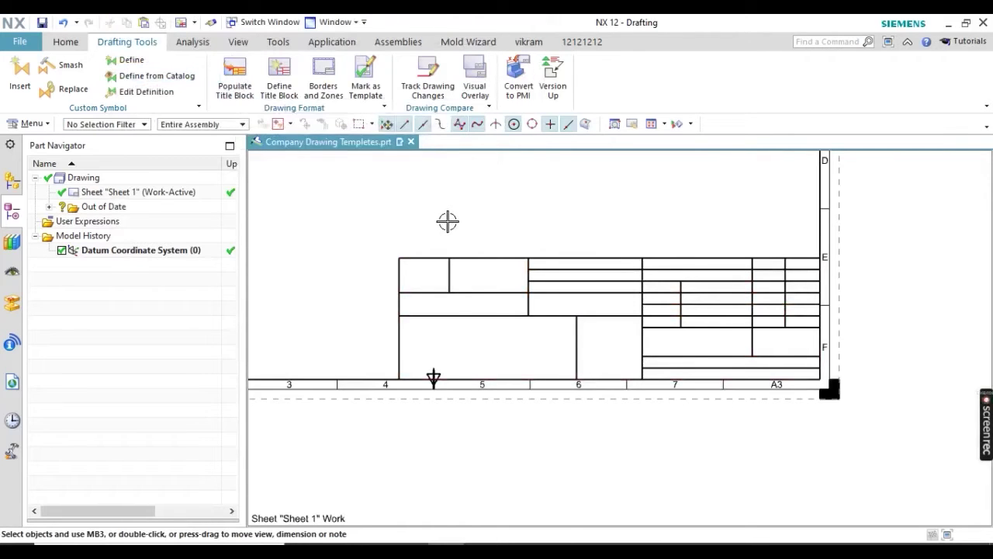
# Step: Start populating the title block and enter "General Tolerrance 0.2" as the value of Label1
pyautogui.click(236, 94)
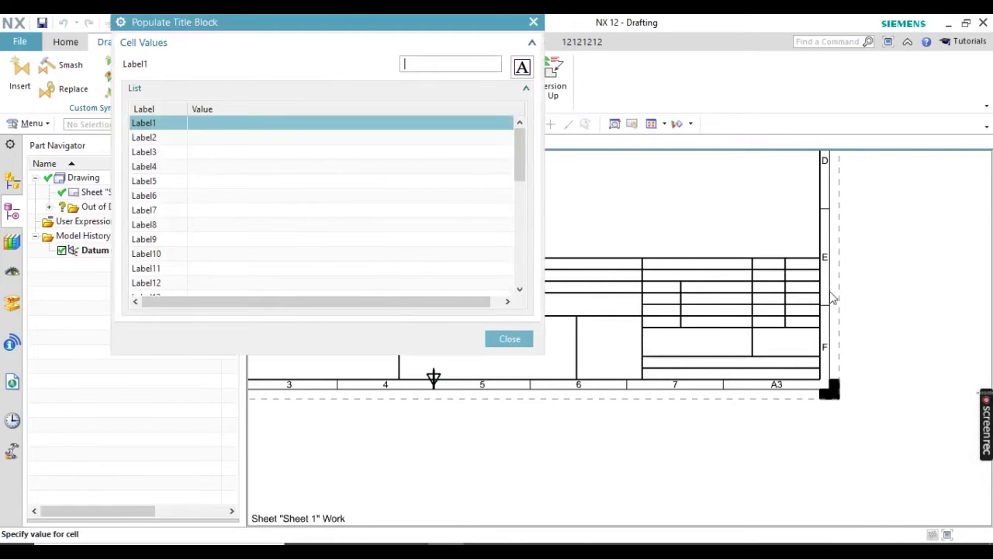
pyautogui.scroll(3, 735, 344)
pyautogui.scroll(-3, 725, 333)
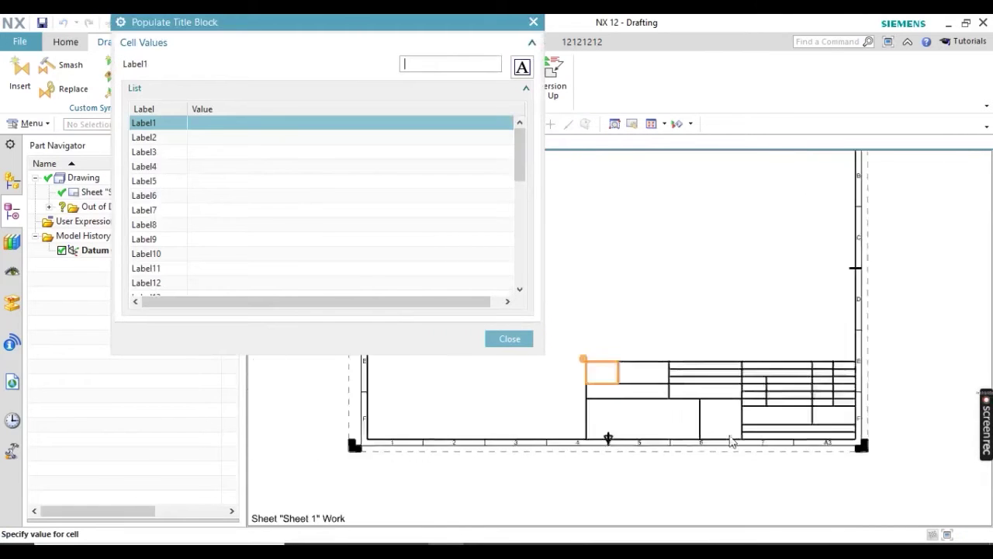
pyautogui.scroll(1, 641, 384)
pyautogui.scroll(1, 630, 426)
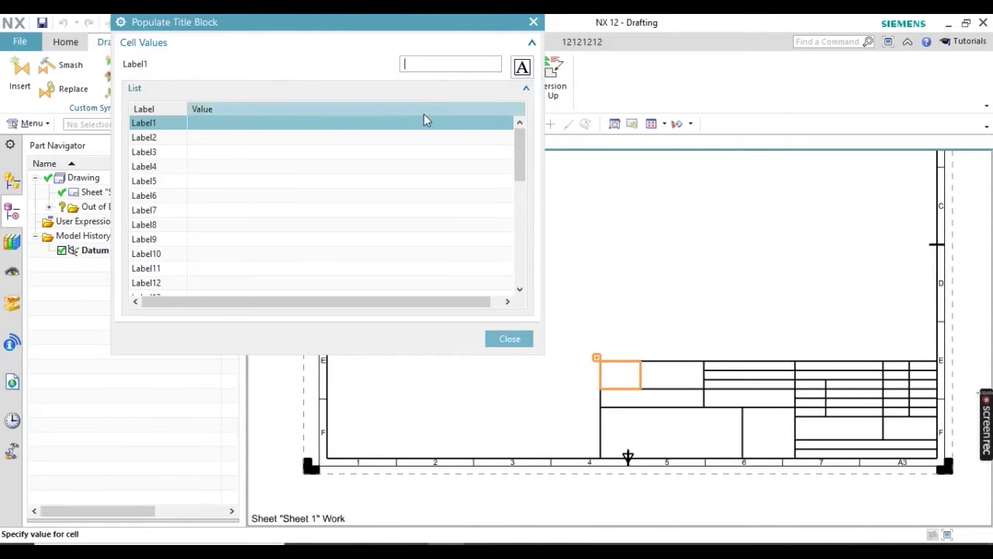
pyautogui.write('General Tolerance  0.2')
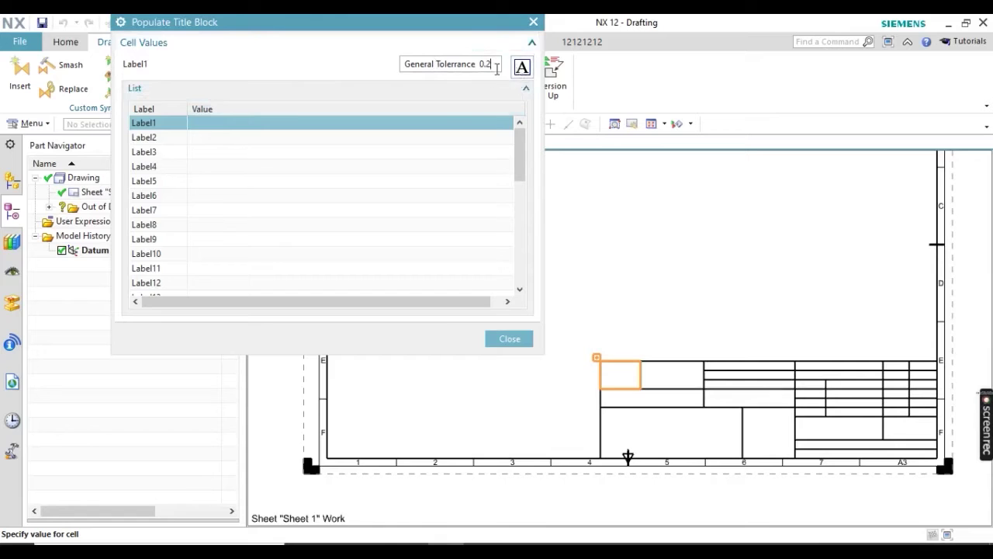
pyautogui.click(482, 67)
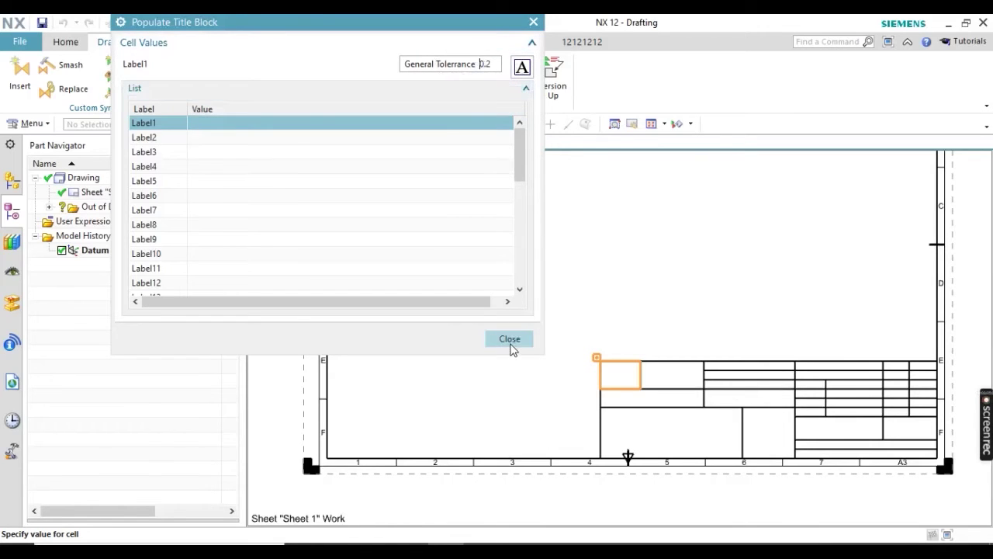
# Step: Enter "All Dimension are in mm" as the value of Label2 and "Material Grade:" as the value of Label3
pyautogui.click(155, 137)
pyautogui.scroll(5, 609, 392)
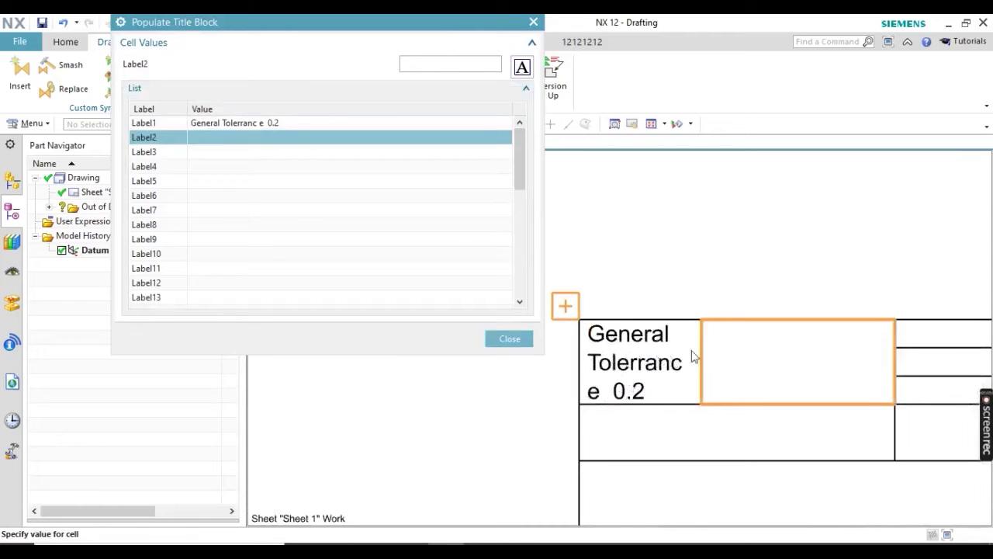
pyautogui.scroll(-3, 652, 388)
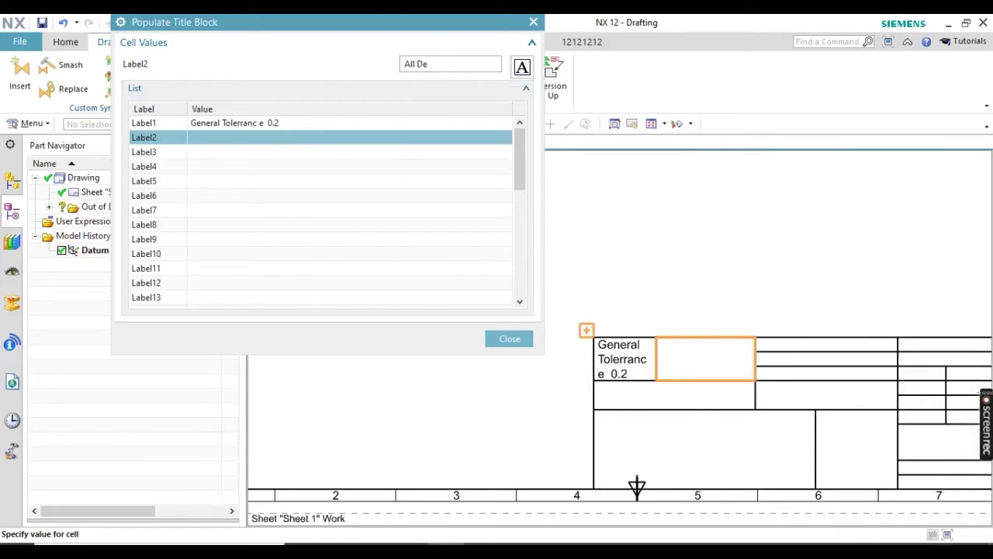
pyautogui.press('BackSpace')
pyautogui.write('i')
pyautogui.write('mm')
pyautogui.click(147, 154)
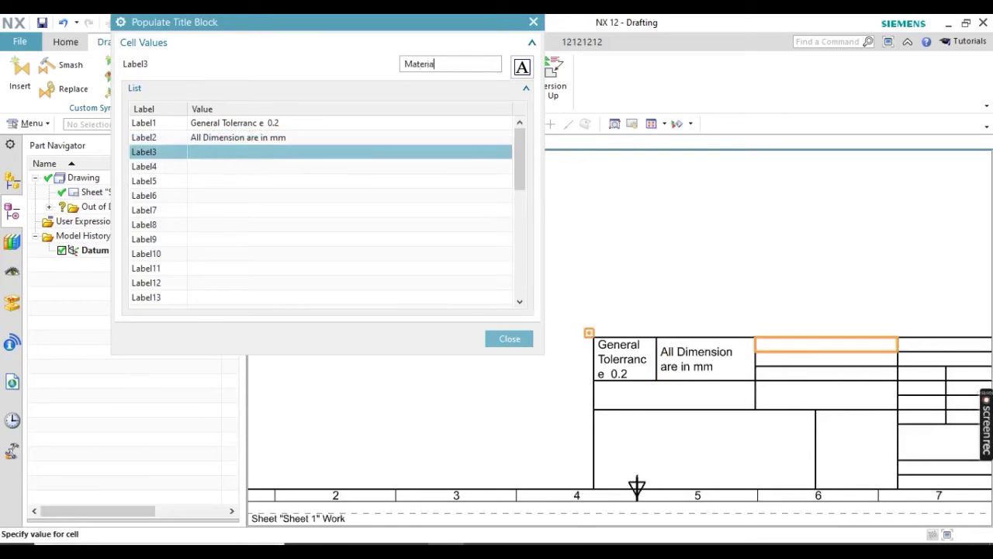
pyautogui.write('rade:')
# Step: Enter "Color:" as the value of Label4 and "Vender Code" as the value of Label5
pyautogui.click(143, 168)
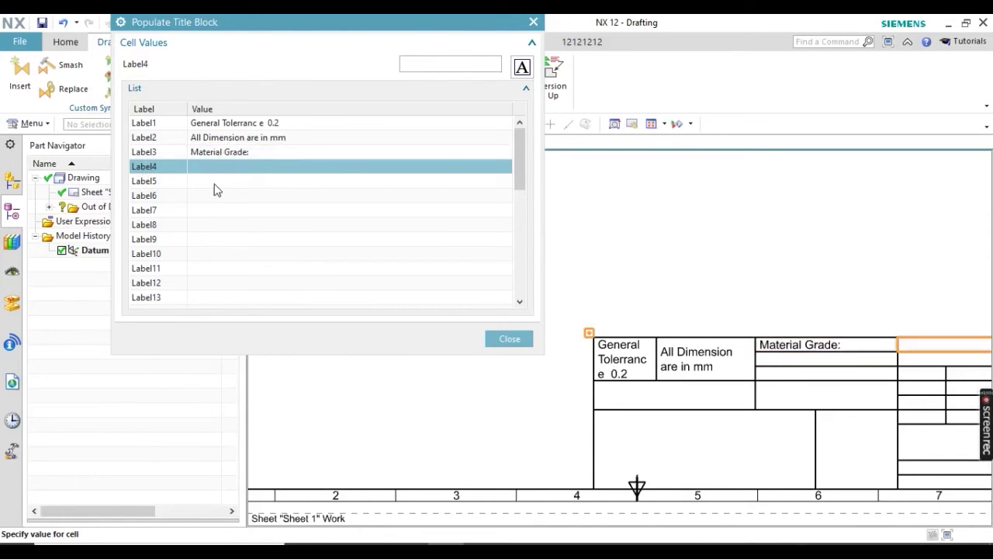
pyautogui.write('Color:')
pyautogui.click(145, 184)
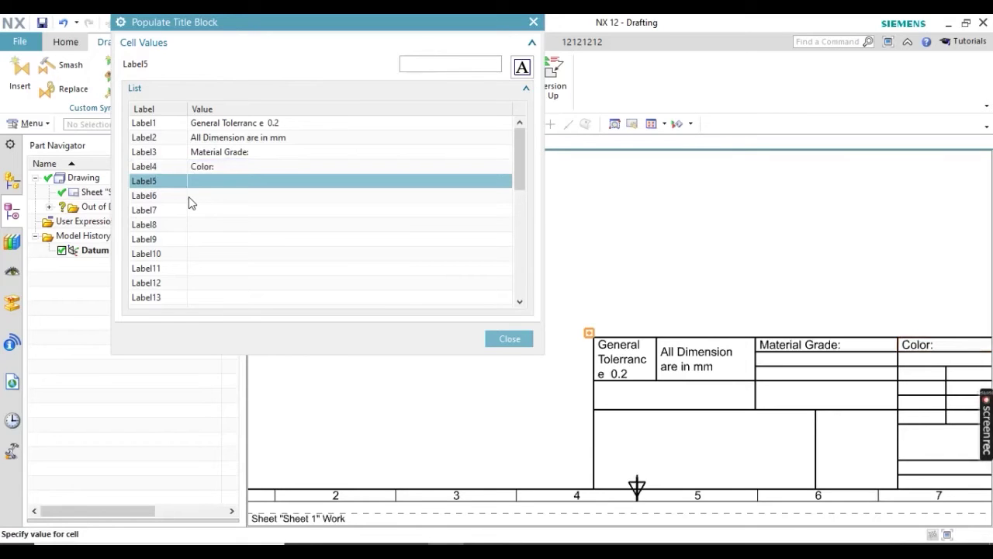
pyautogui.write('Vender Code')
pyautogui.scroll(-1, 370, 255)
pyautogui.scroll(1, 435, 287)
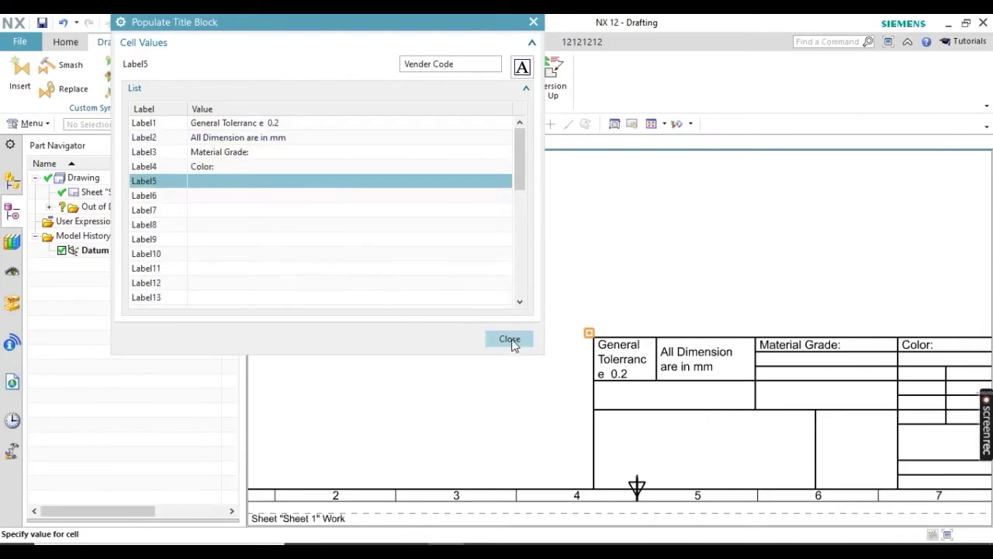
pyautogui.scroll(-3, 577, 370)
pyautogui.scroll(3, 589, 365)
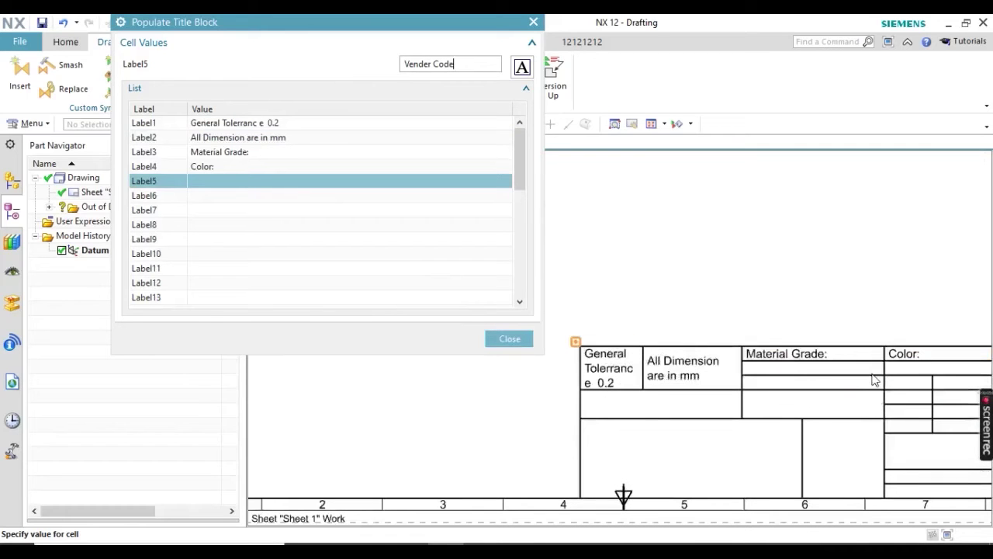
# Step: Replace the value of Label4 with "Surface Finish"
pyautogui.click(146, 166)
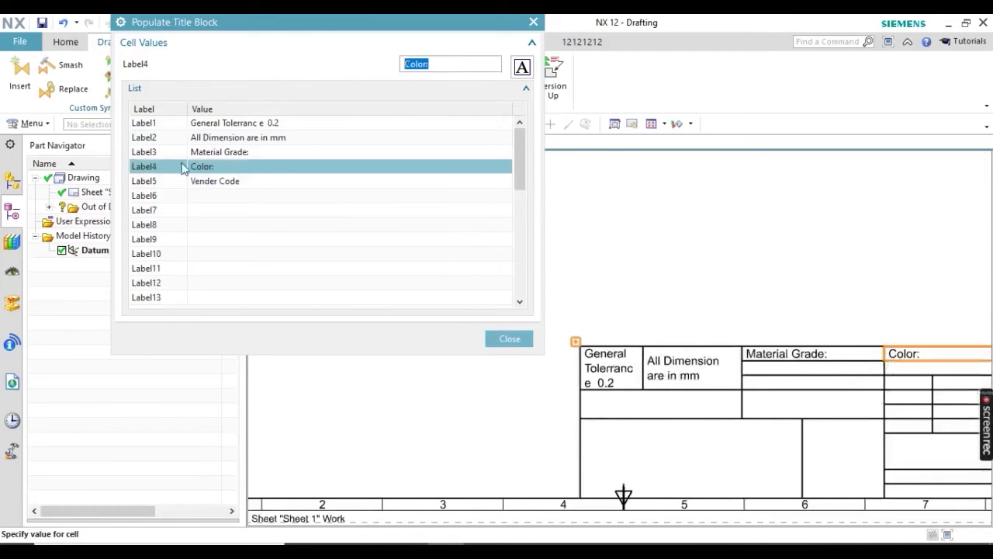
pyautogui.doubleClick(436, 63)
pyautogui.scroll(-1, 743, 326)
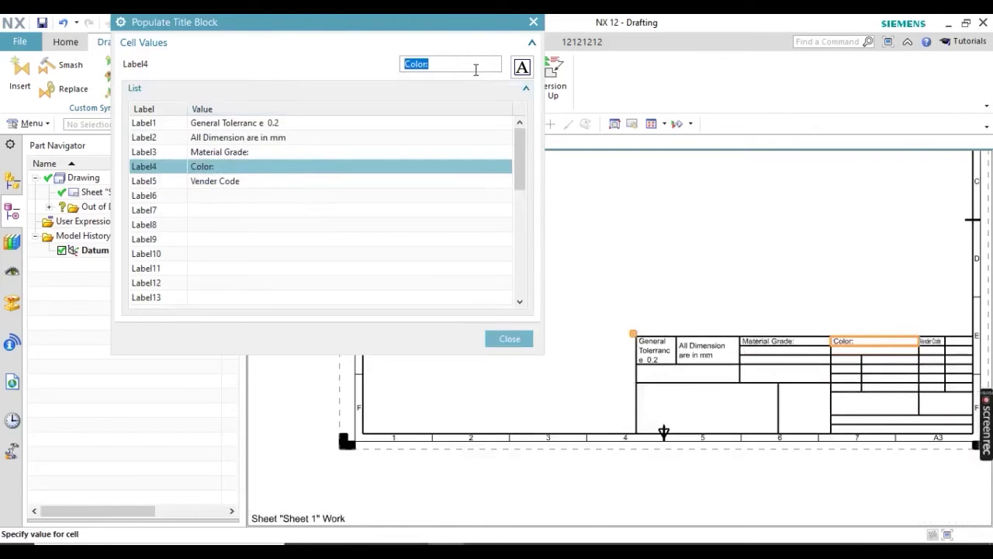
pyautogui.write('Surface Finish')
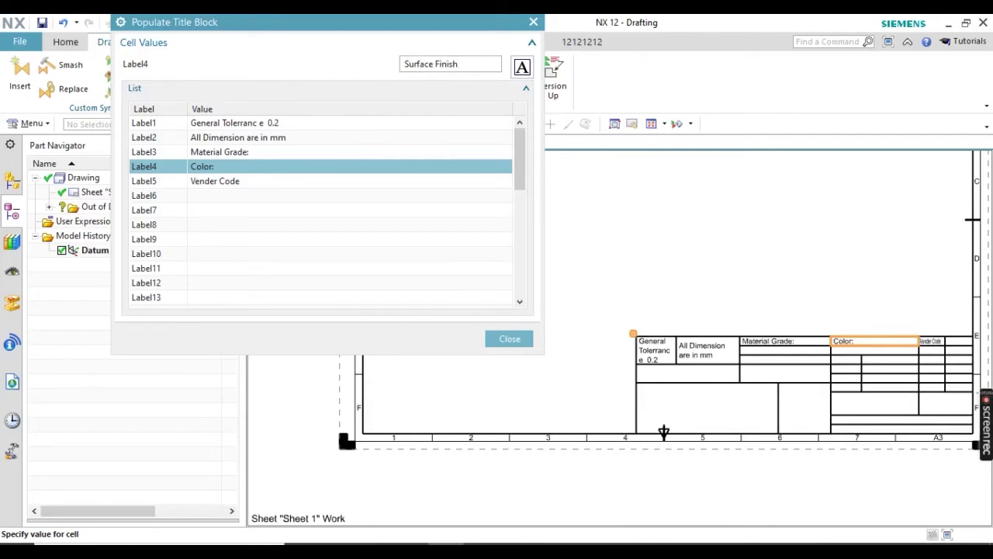
# Step: Replace the value of Label5 with "Weight(Gram.):"
pyautogui.click(228, 186)
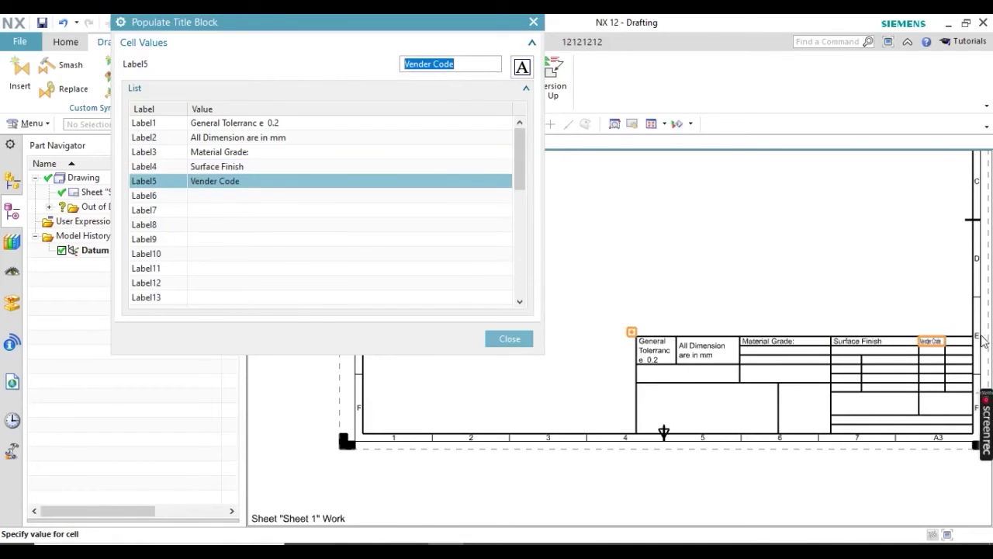
pyautogui.scroll(3, 976, 339)
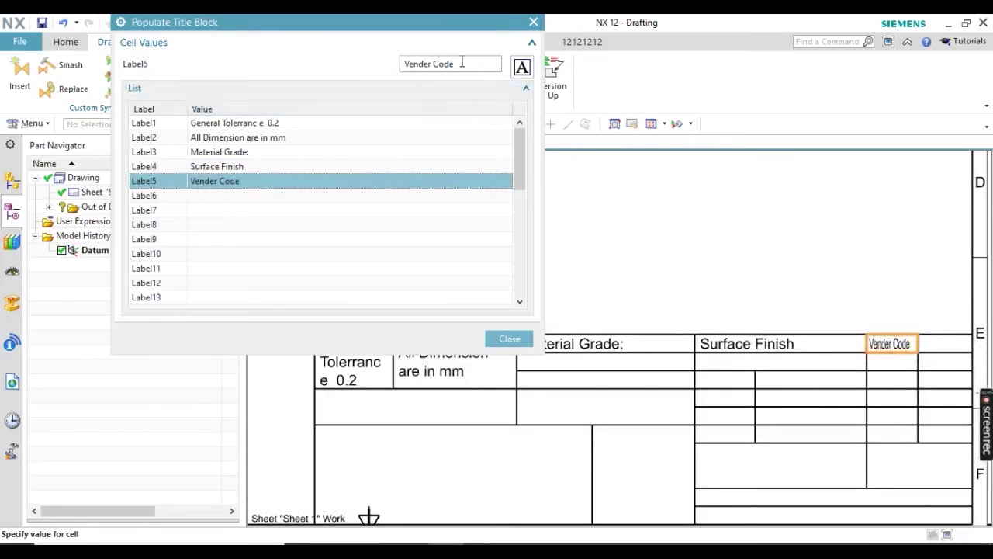
pyautogui.moveTo(460, 62); pyautogui.dragTo(404, 59)
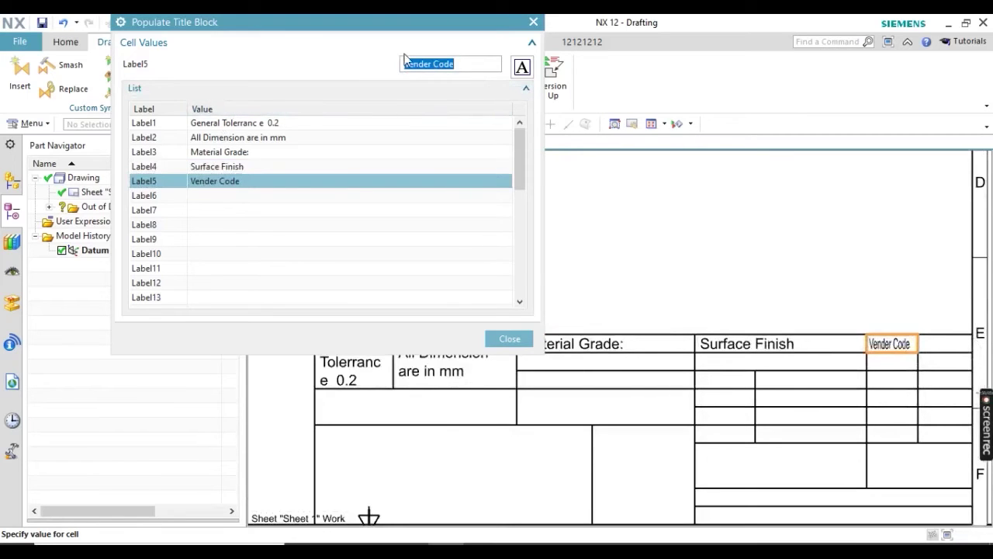
pyautogui.write('W')
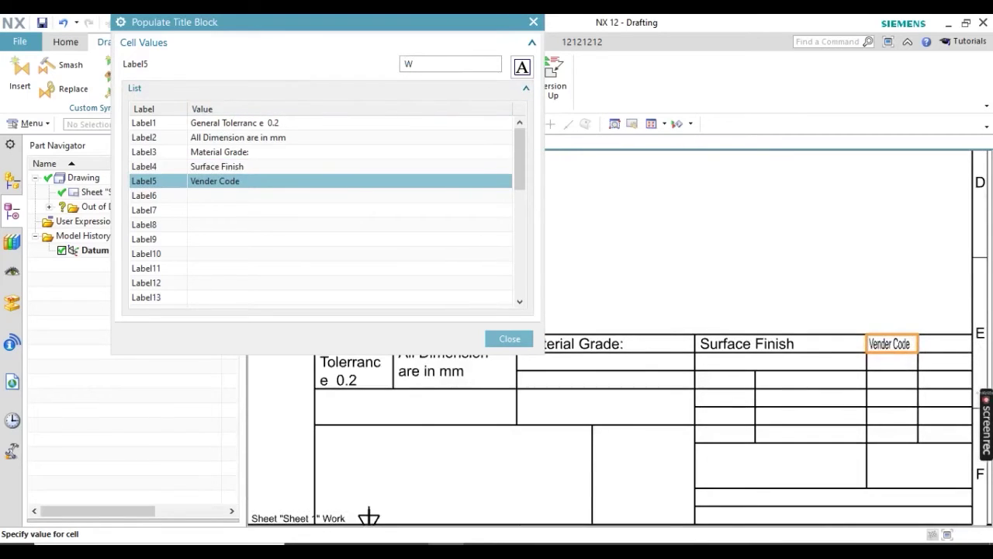
pyautogui.write('eight')
pyautogui.write('()')
pyautogui.write('Gram')
pyautogui.write(':')
# Step: Enter "Color" as the value of Label7 and "Vender Code:" as the value of Label11, beneath the Material Grade cell
pyautogui.click(153, 206)
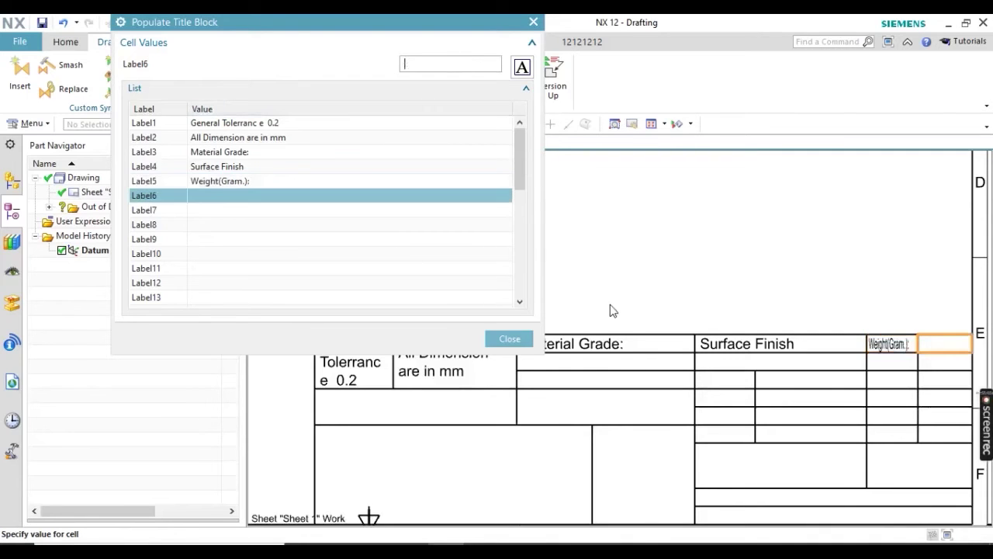
pyautogui.scroll(-2, 610, 310)
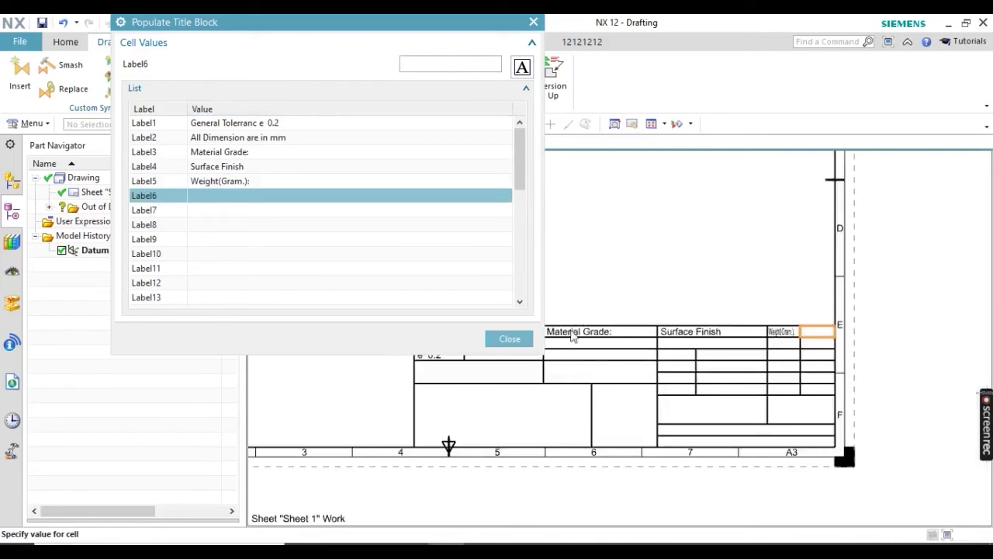
pyautogui.click(148, 211)
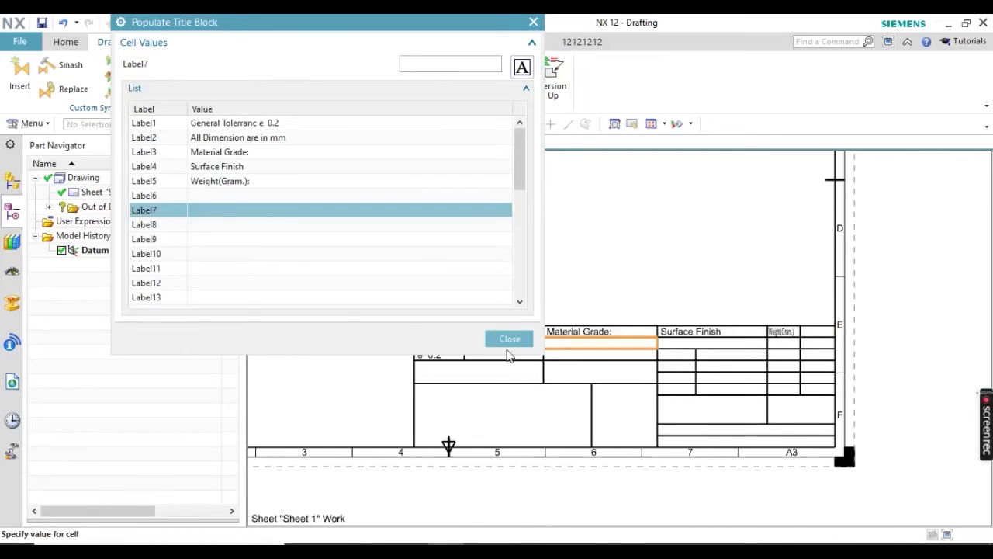
pyautogui.write('Color')
pyautogui.click(155, 225)
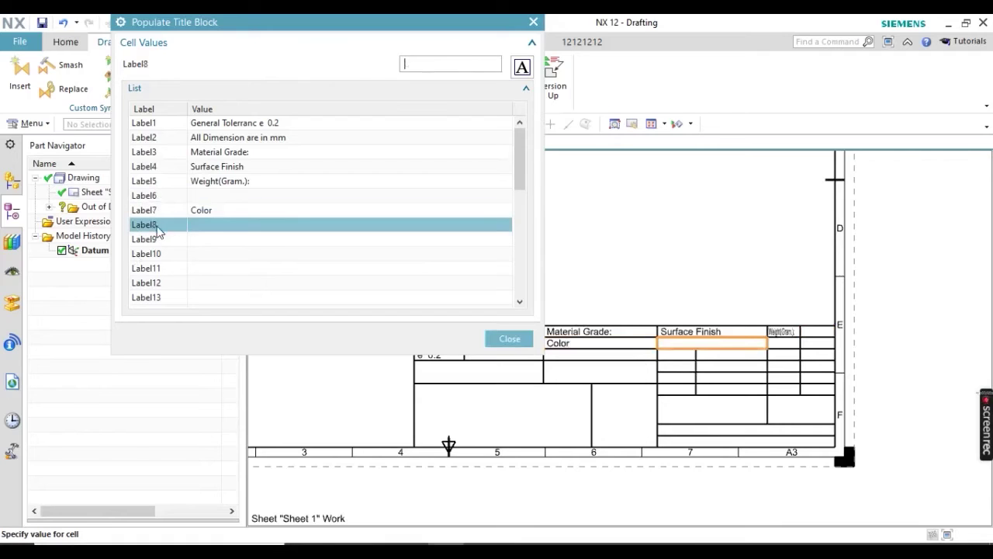
pyautogui.click(149, 241)
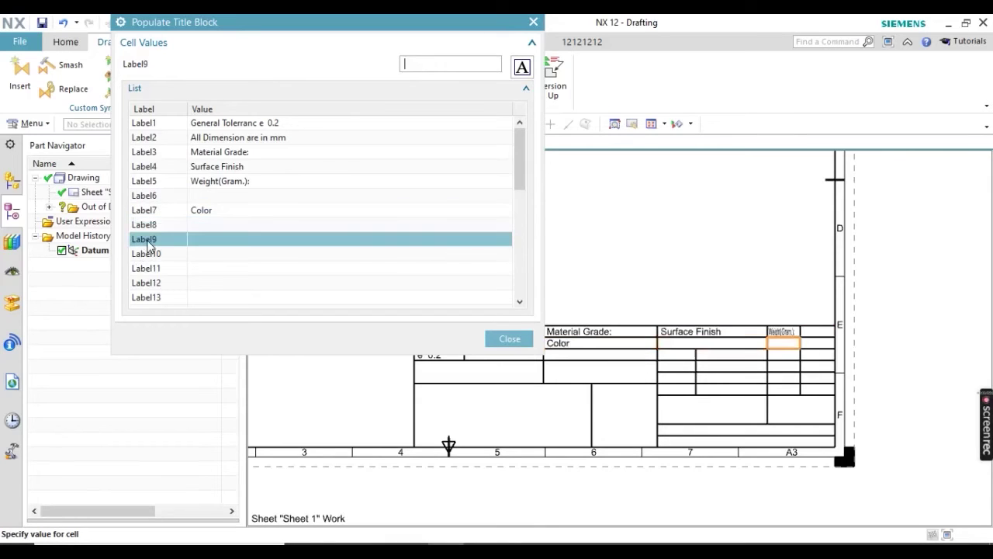
pyautogui.click(155, 256)
pyautogui.click(156, 268)
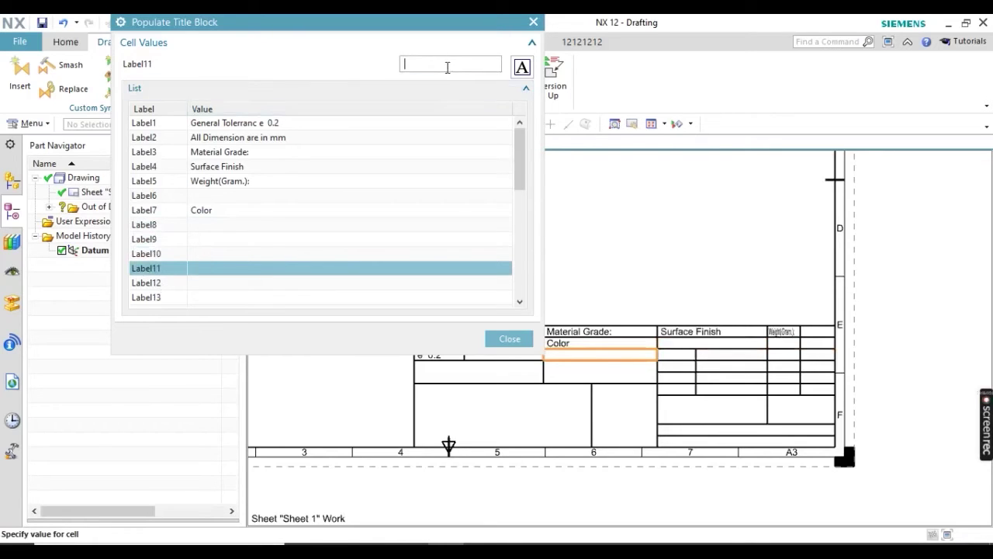
pyautogui.write('Vender Code:')
# Step: Enter "Part Name:" as the value of Label16 and "ERP Iteam code:" as the value of Label17
pyautogui.click(209, 282)
pyautogui.click(202, 299)
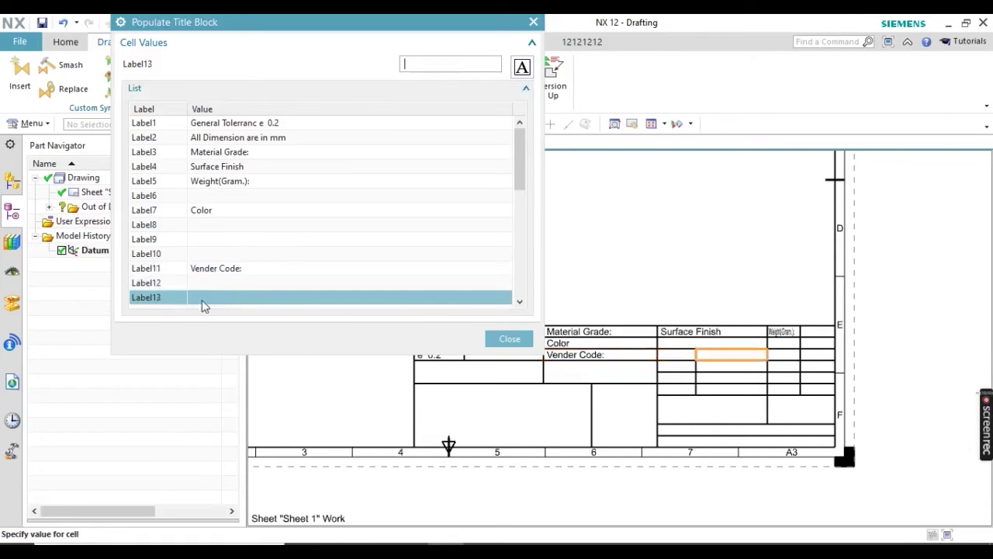
pyautogui.scroll(-2, 208, 275)
pyautogui.click(206, 227)
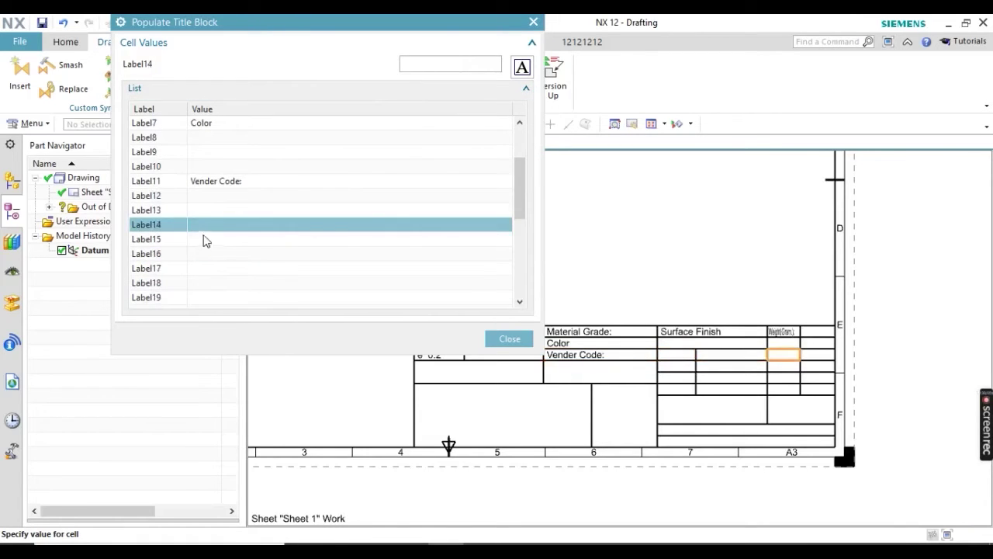
pyautogui.click(206, 241)
pyautogui.click(207, 256)
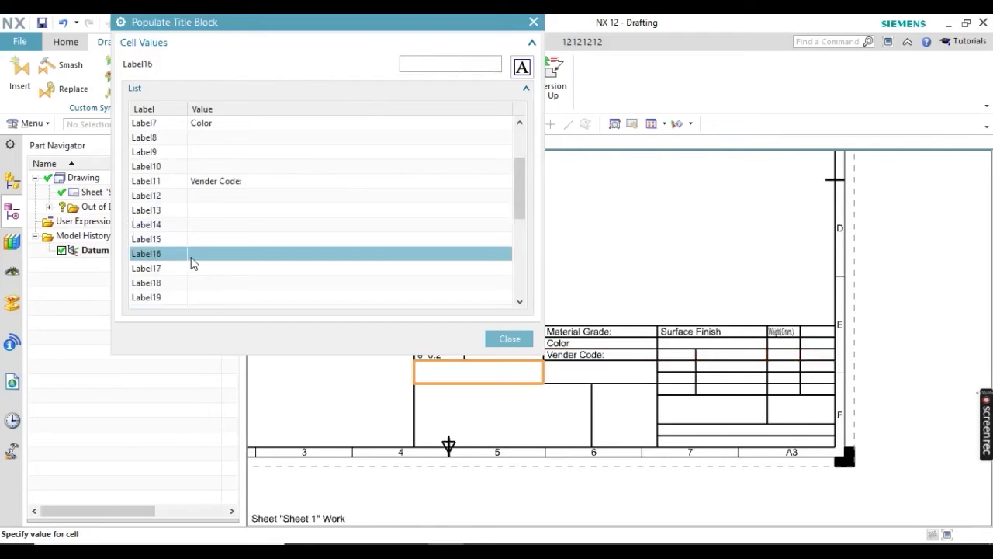
pyautogui.write('Part Name:')
pyautogui.click(163, 265)
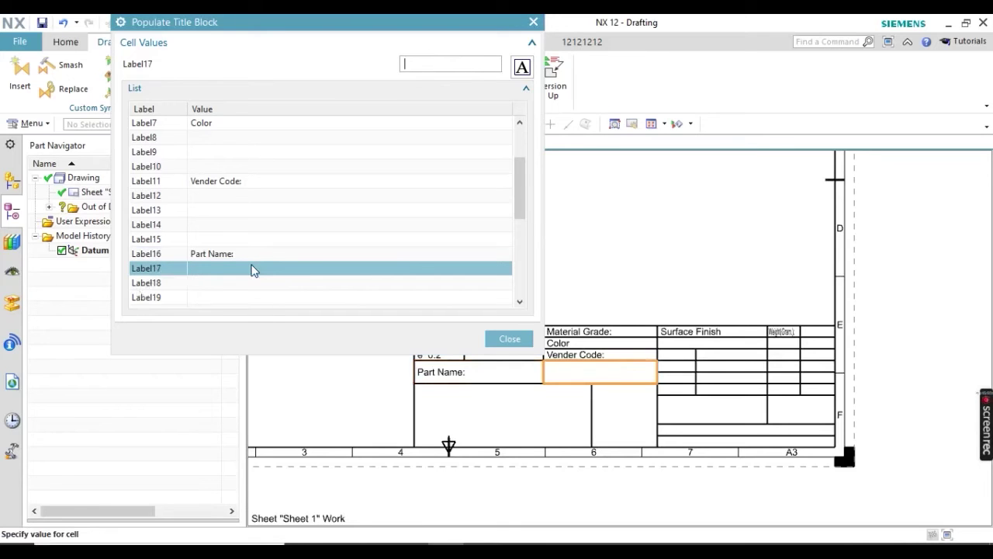
pyautogui.write('ERP Iteam code:')
pyautogui.click(164, 286)
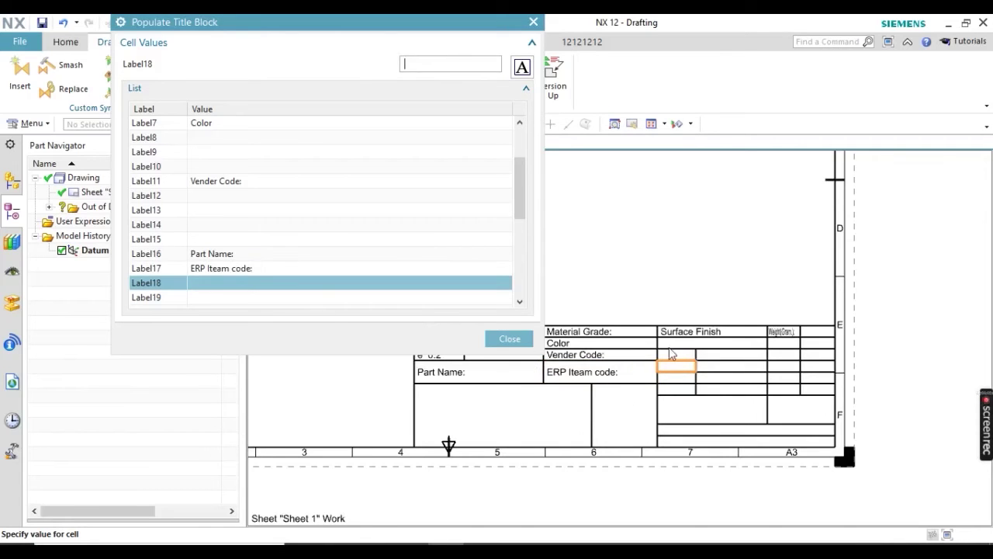
pyautogui.click(160, 239)
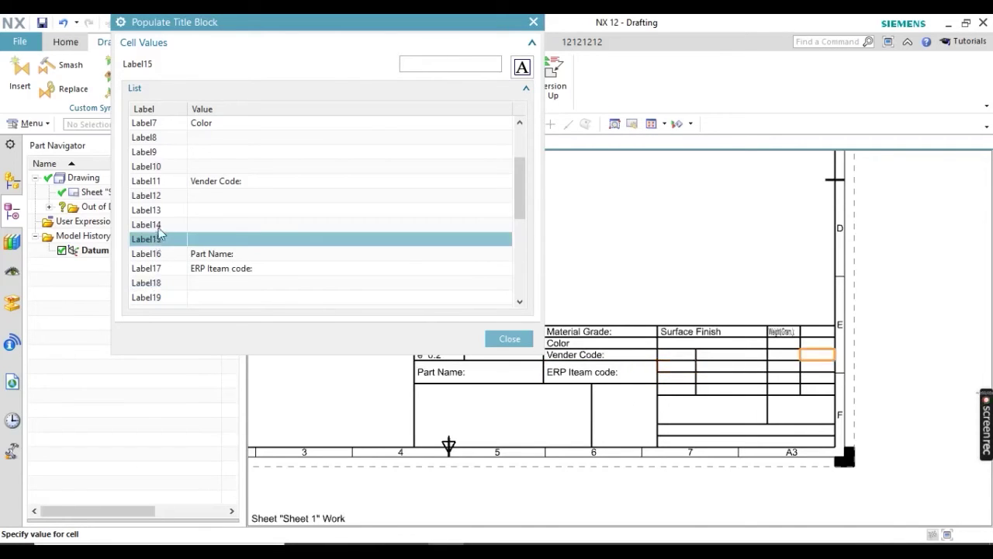
# Step: Enter "Grain Finish:" as the value of Label8, in the title block cell beneath Surface Finish
pyautogui.click(159, 224)
pyautogui.click(159, 210)
pyautogui.click(158, 195)
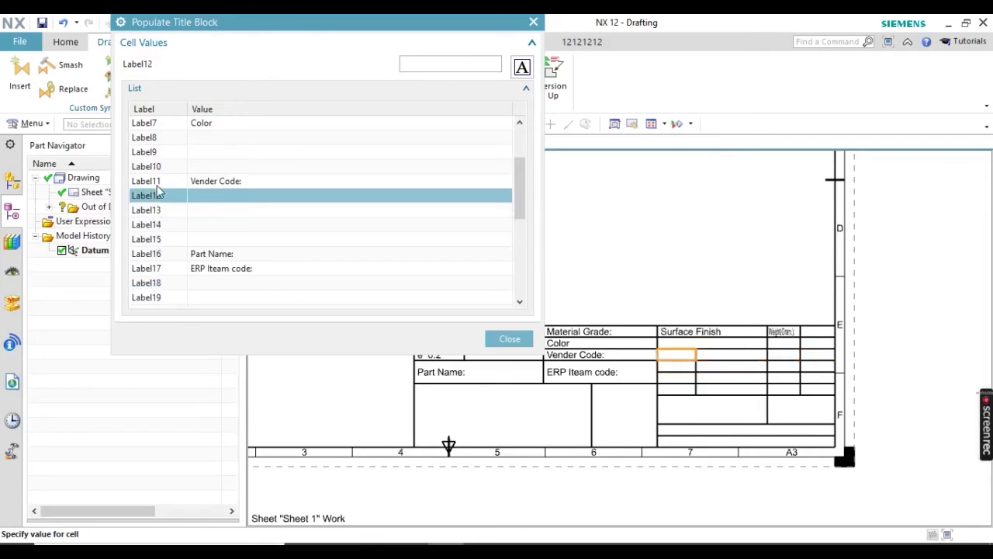
pyautogui.click(157, 181)
pyautogui.click(155, 167)
pyautogui.click(153, 152)
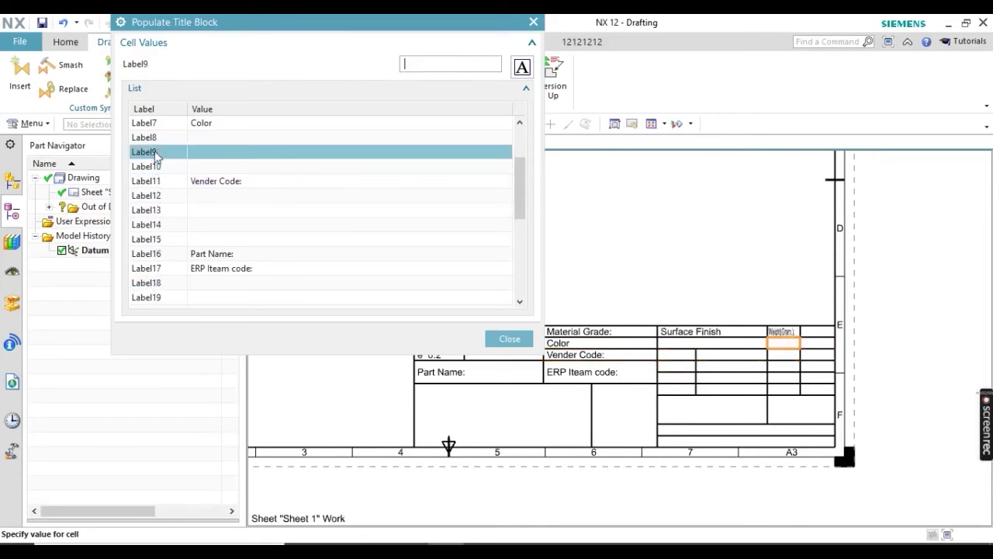
pyautogui.click(160, 138)
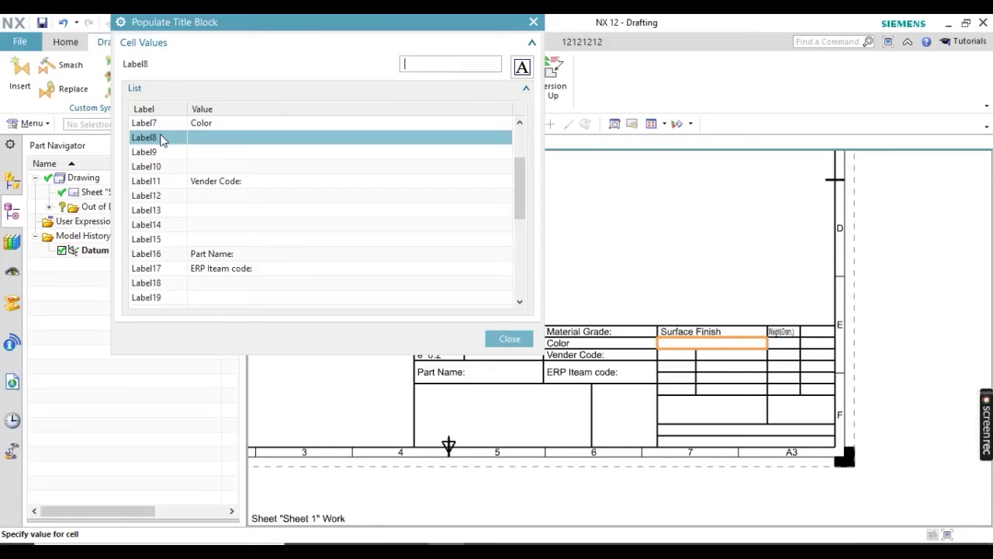
pyautogui.write('Grain Finish')
pyautogui.click(146, 153)
pyautogui.click(155, 138)
pyautogui.write(':')
pyautogui.click(140, 156)
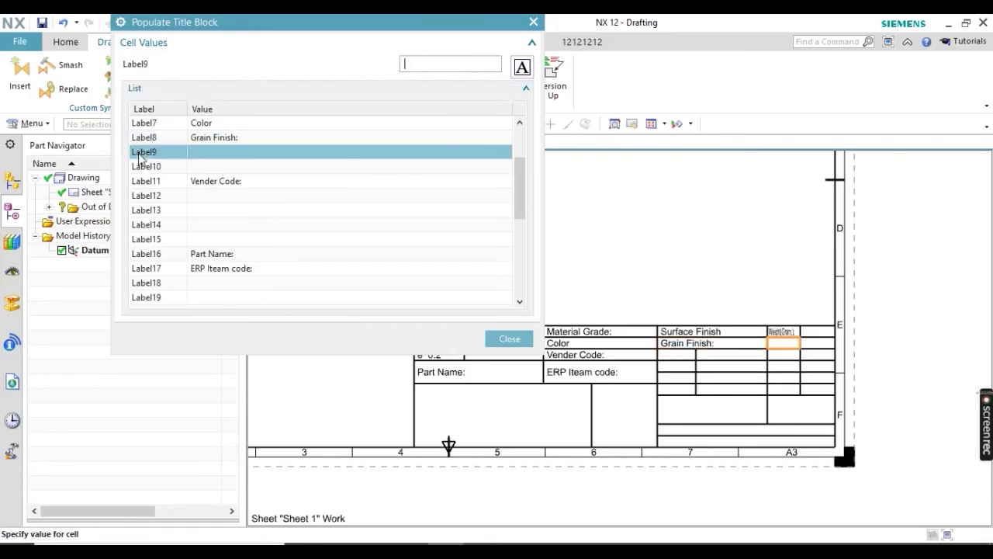
# Step: Enter "2022" as the value of Label12, in the cell beside Vender Code
pyautogui.click(144, 170)
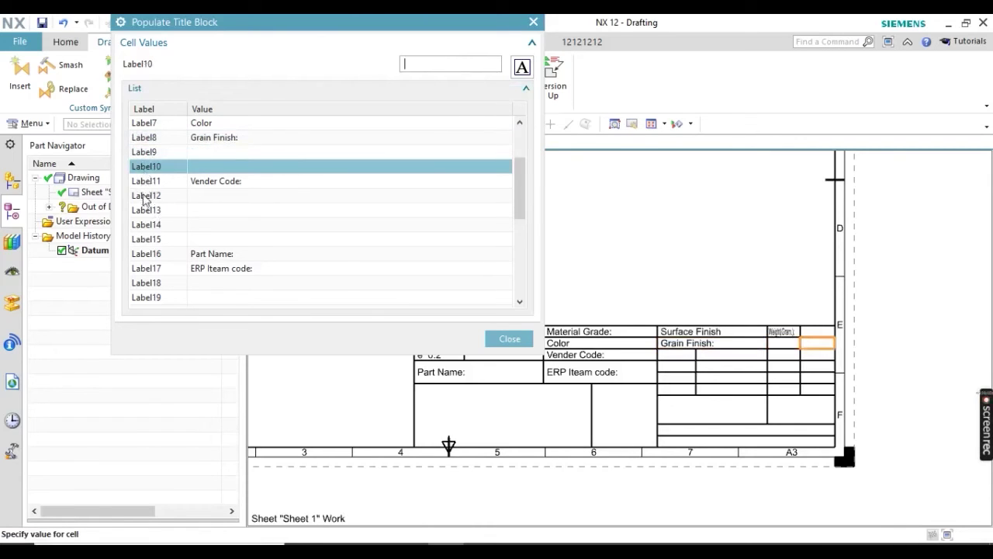
pyautogui.click(143, 183)
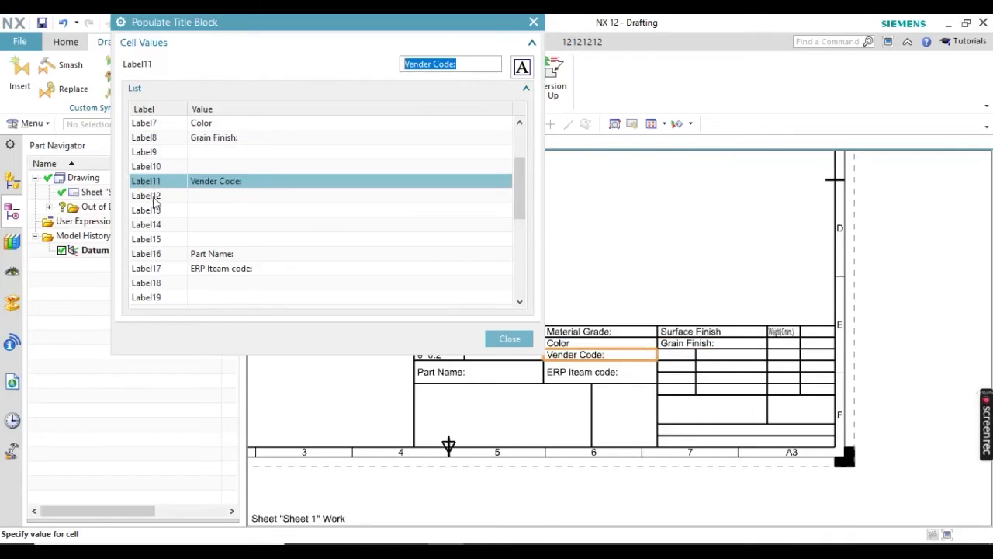
pyautogui.click(154, 199)
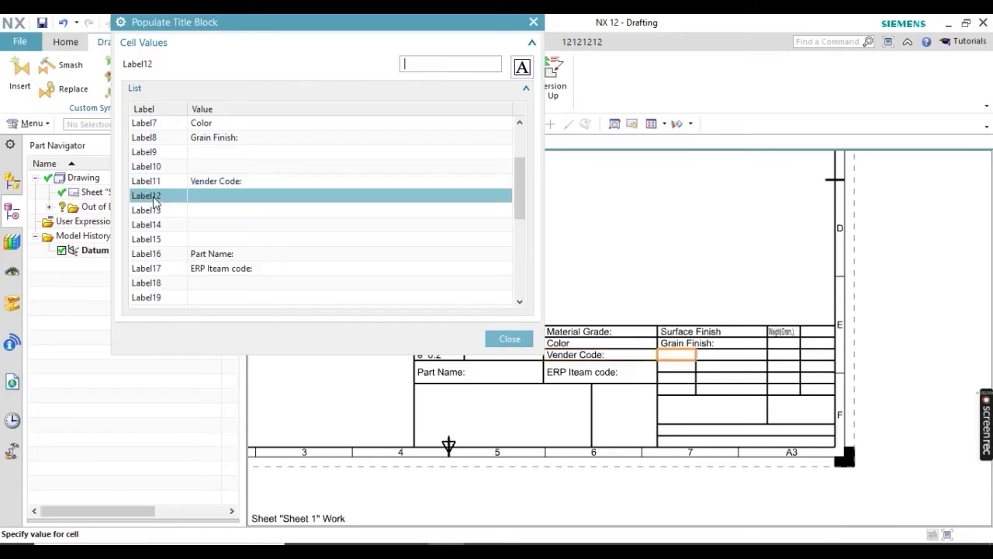
pyautogui.write('2022')
pyautogui.press('Return')
# Step: Enter "Name" as the value of Label13 and "Sign" as the value of Label14
pyautogui.click(151, 209)
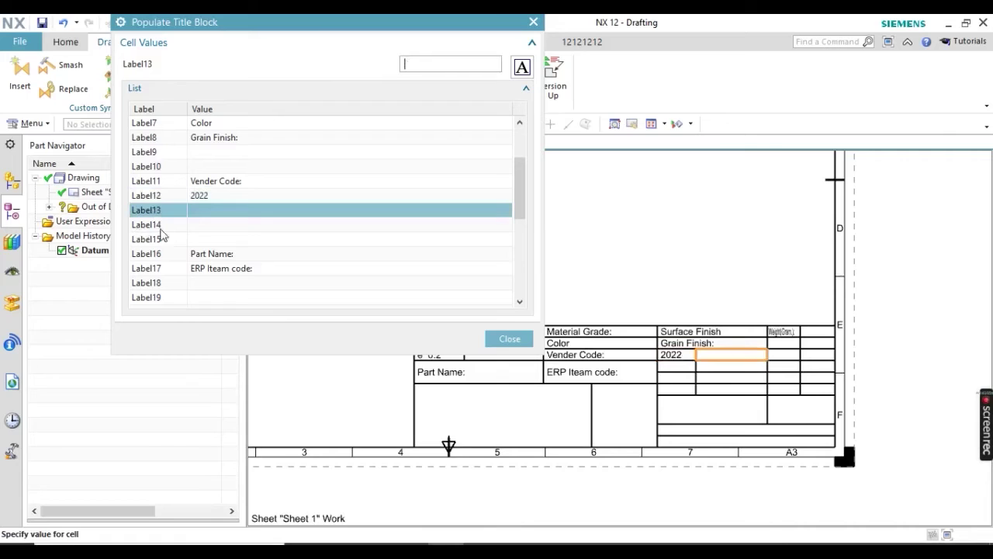
pyautogui.click(159, 226)
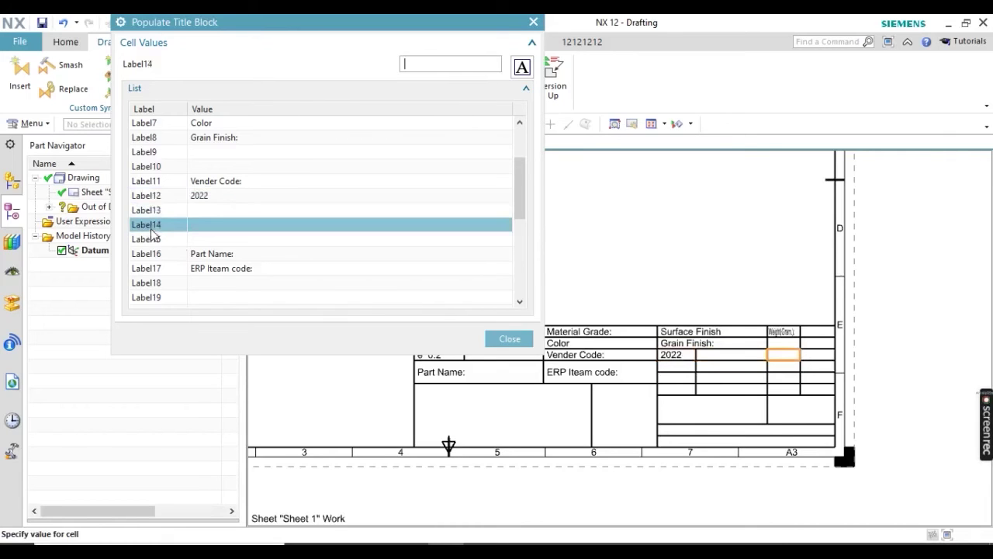
pyautogui.click(153, 215)
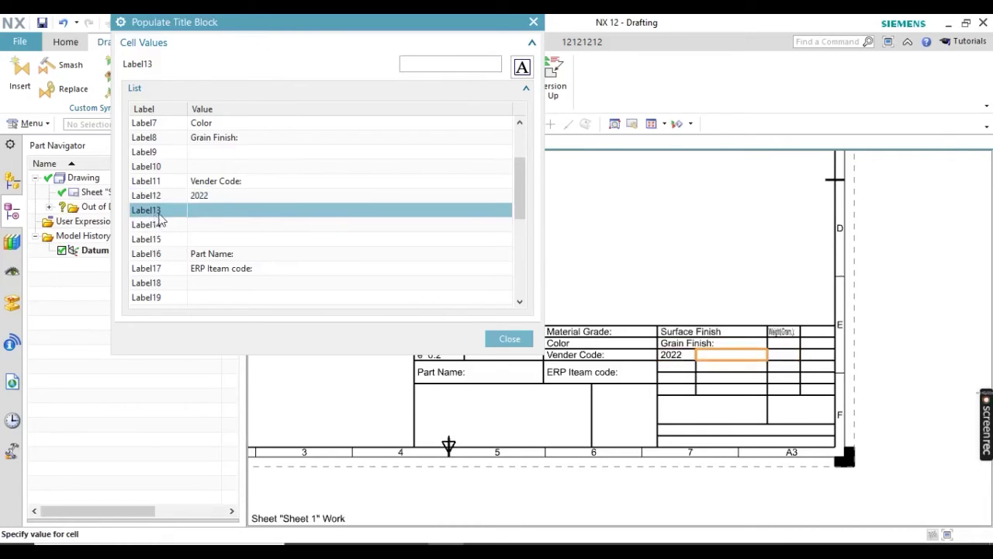
pyautogui.write('Name')
pyautogui.click(150, 227)
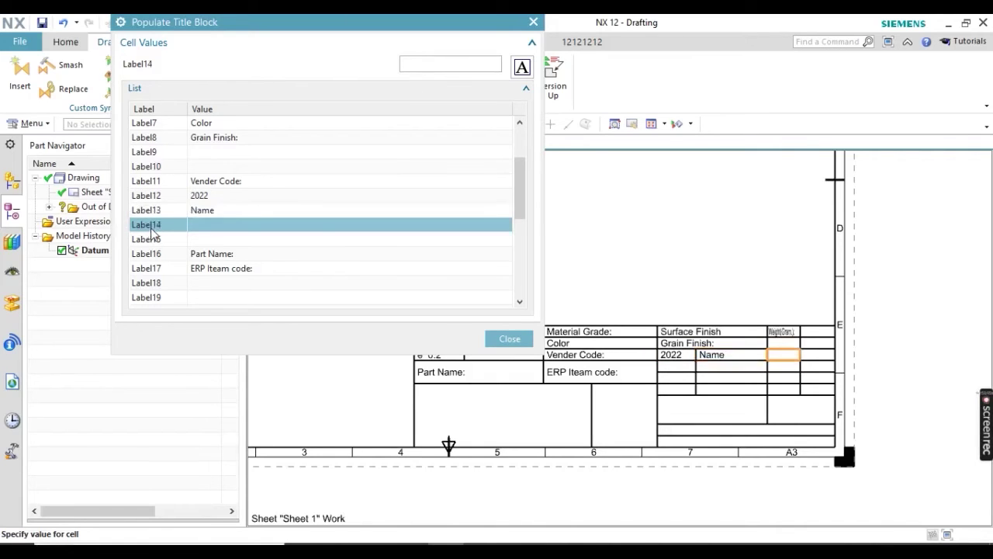
pyautogui.write('Sign:')
# Step: Enter "Date" as the value of Label15 and "DRWN BY:" as the value of Label18, beneath the 2022 cell
pyautogui.click(146, 246)
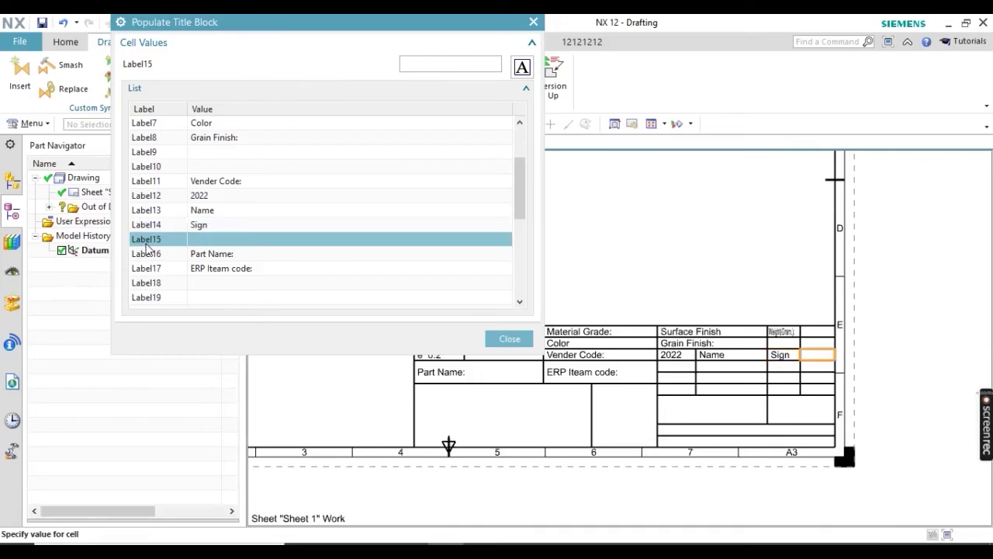
pyautogui.write('Date')
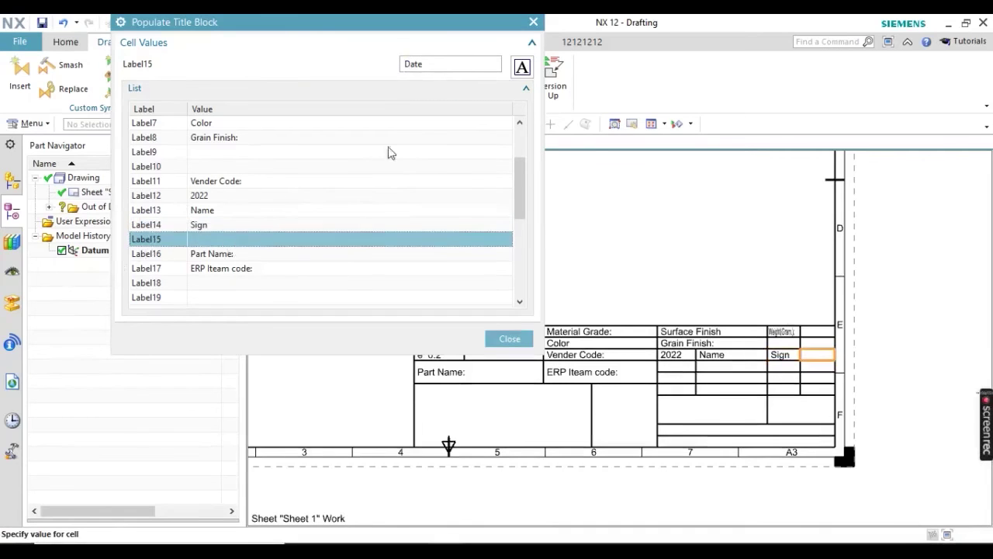
pyautogui.click(443, 63)
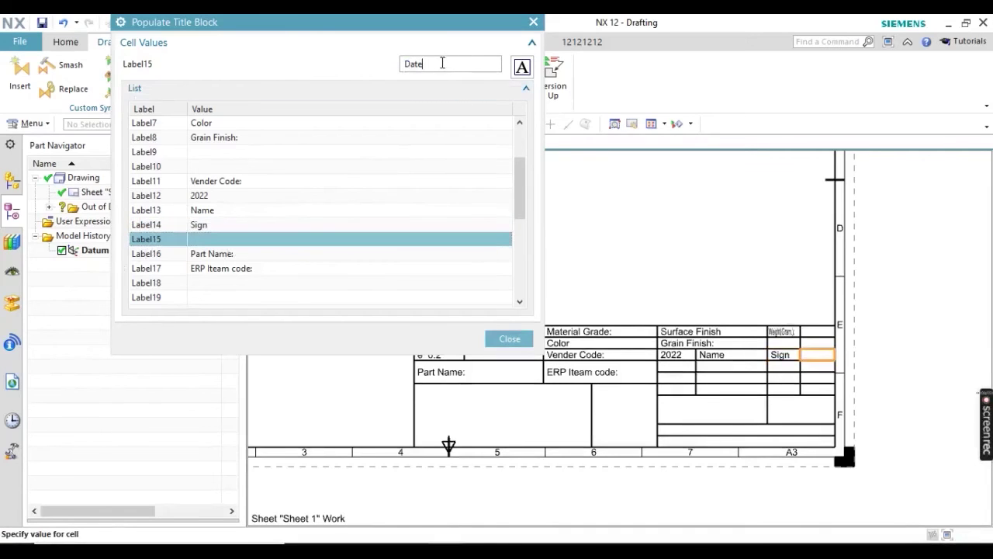
pyautogui.click(155, 282)
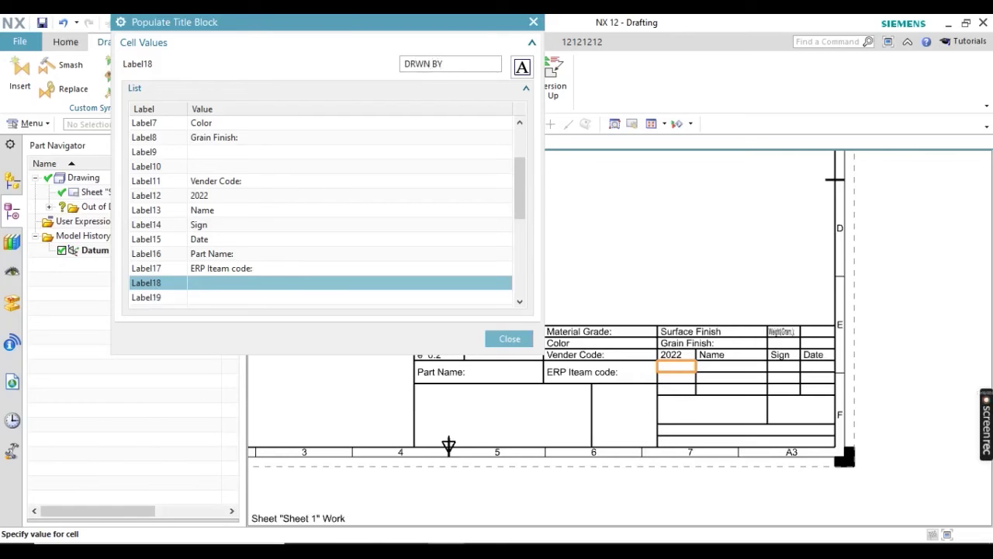
pyautogui.click(159, 299)
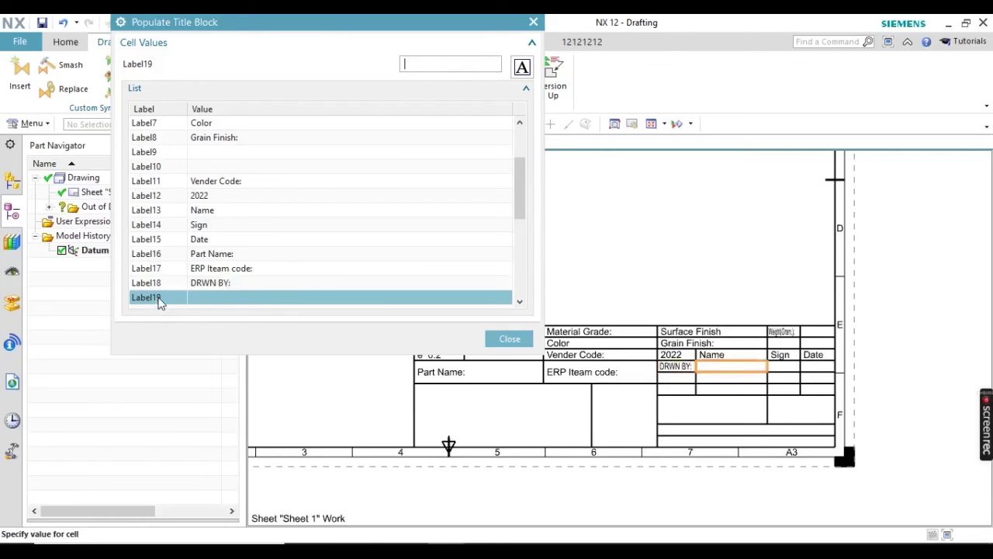
# Step: Enter "CHKD BY." as the value of Label22, in the cell beneath DRWN BY
pyautogui.scroll(-1, 174, 303)
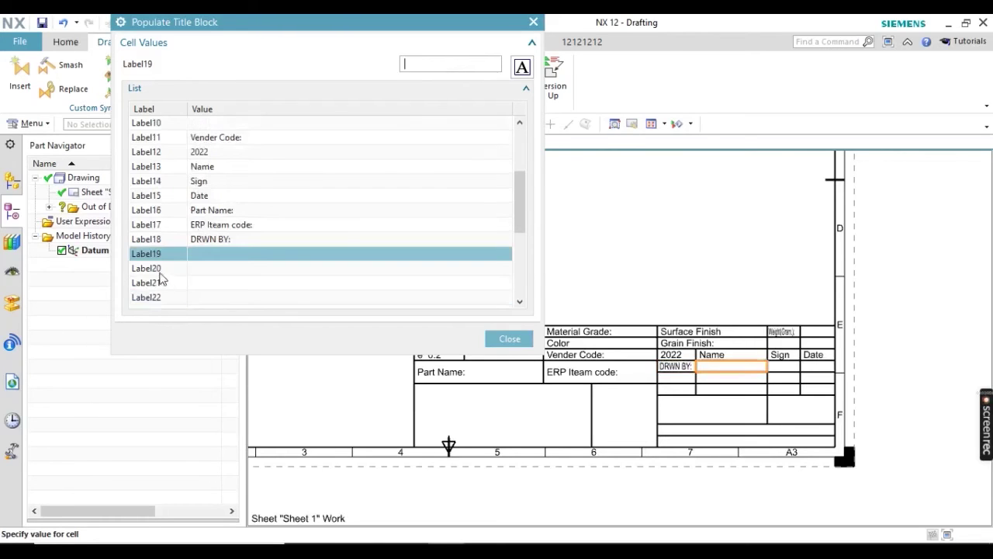
pyautogui.click(166, 268)
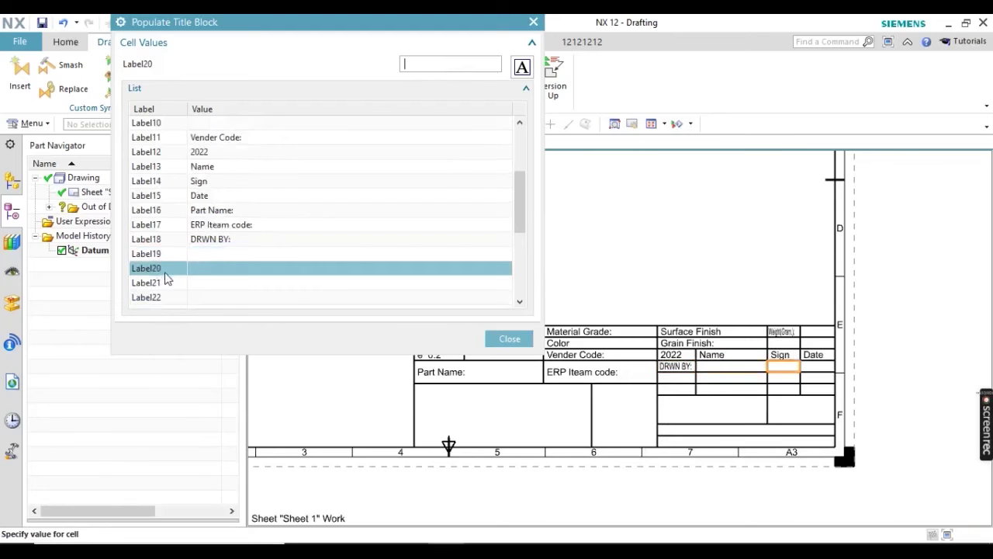
pyautogui.click(161, 284)
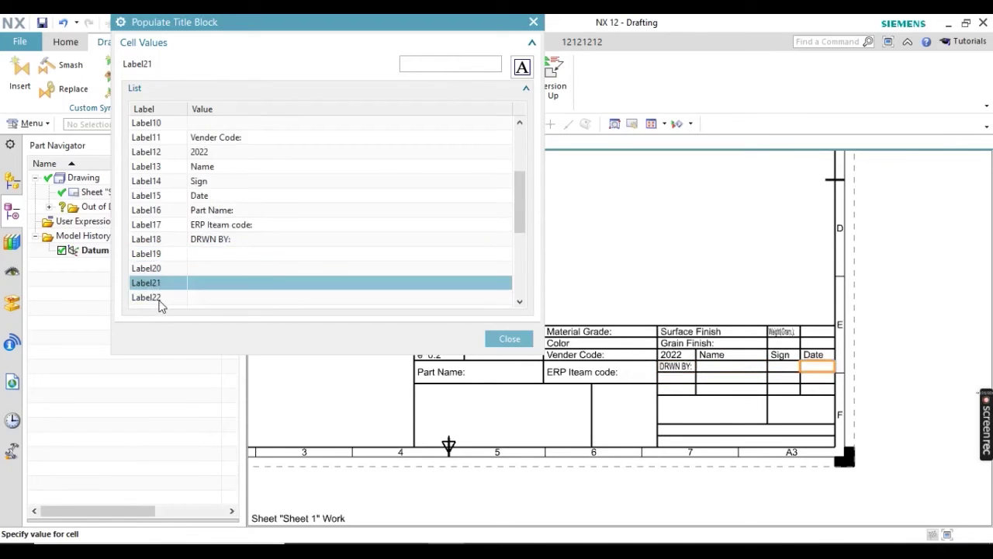
pyautogui.click(166, 298)
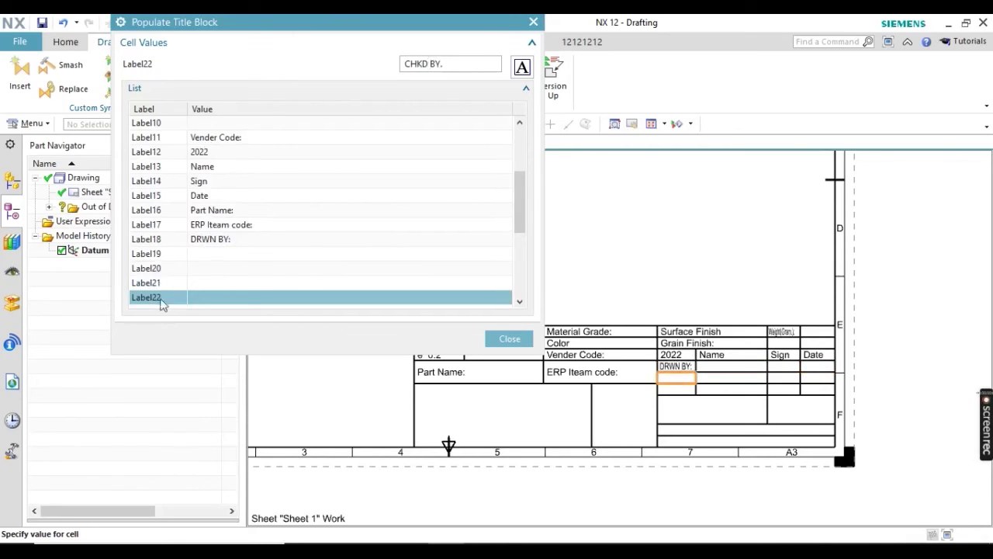
pyautogui.scroll(-2, 167, 295)
pyautogui.press('Return')
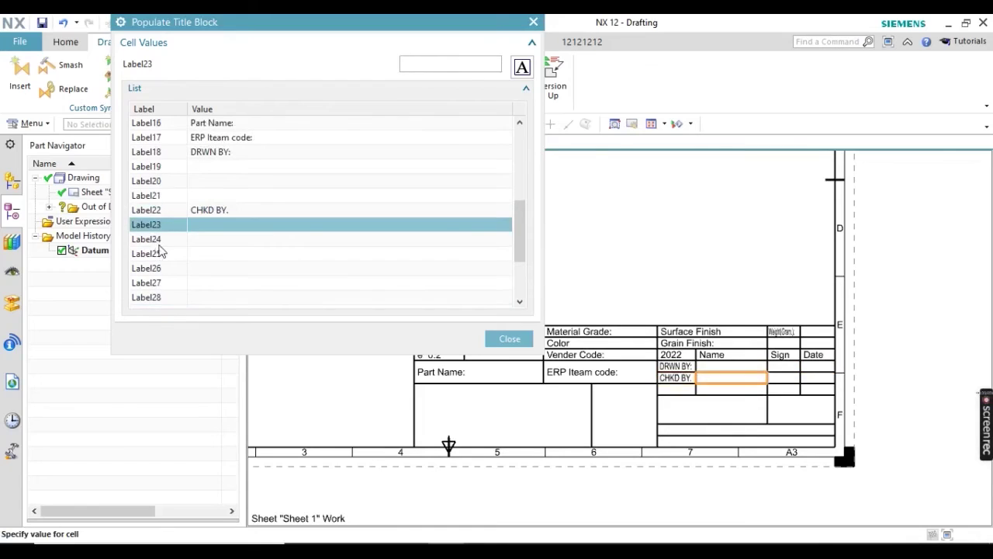
# Step: Enter "APRVD. BY" as the value of Label28, in the cell beneath CHKD BY
pyautogui.press('Return')
pyautogui.press('Return')
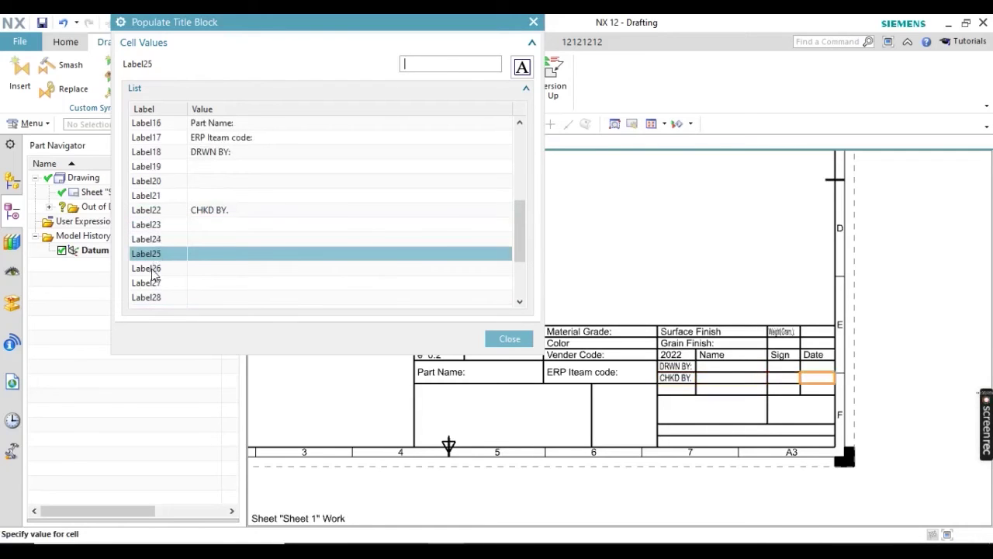
pyautogui.press('Return')
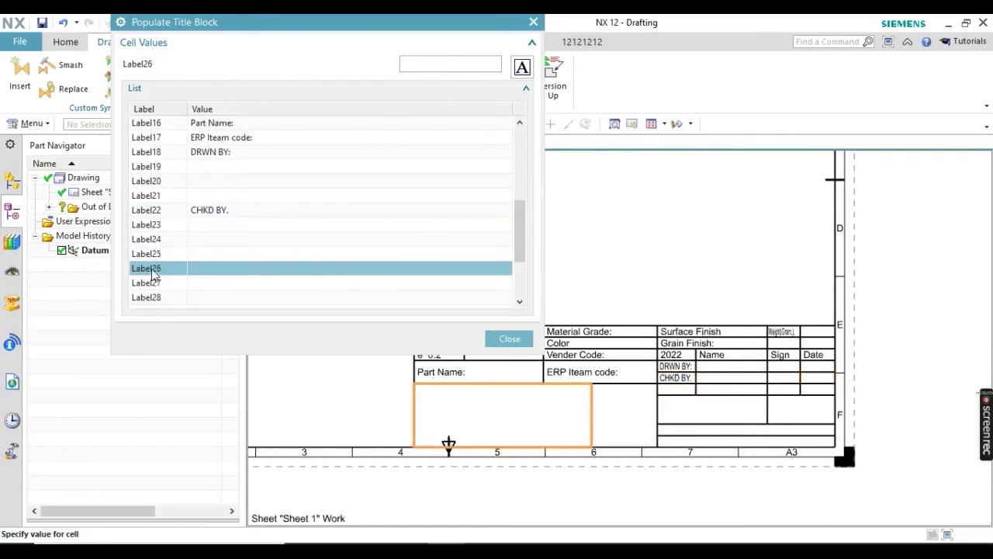
pyautogui.click(152, 282)
pyautogui.click(155, 298)
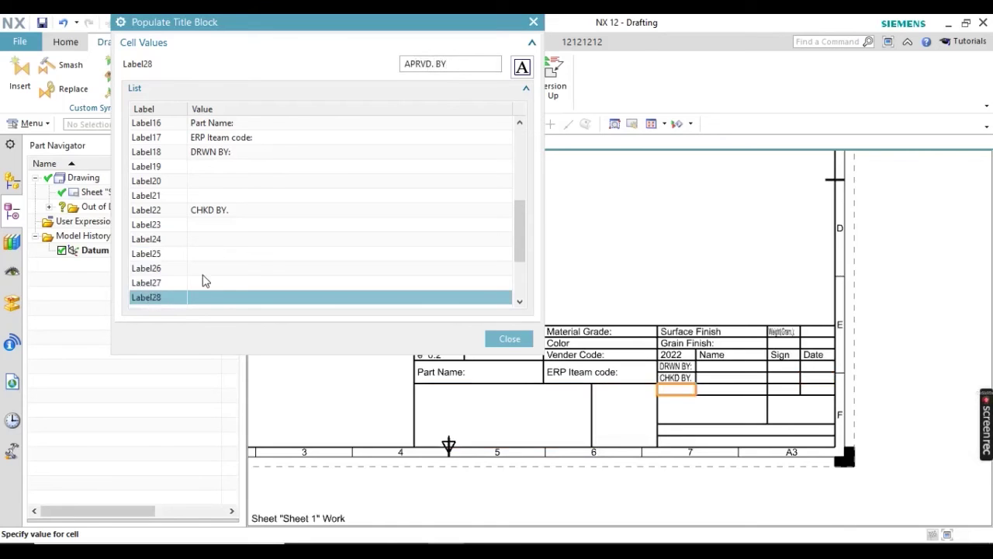
pyautogui.scroll(-2, 162, 300)
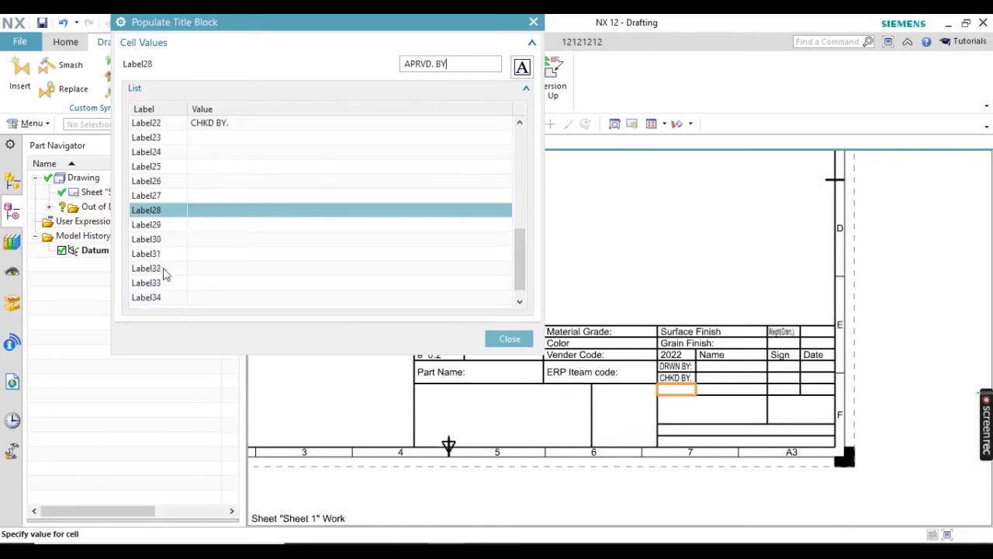
pyautogui.click(150, 226)
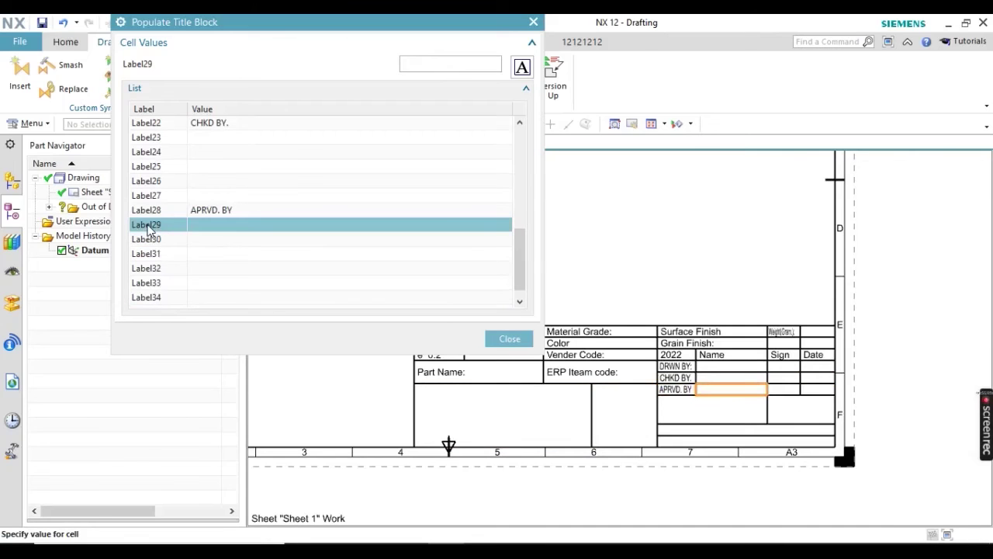
# Step: Enter "SCALE: 1:1" as the value of Label32, in the large cell beneath APRVD. BY
pyautogui.click(150, 242)
pyautogui.click(152, 257)
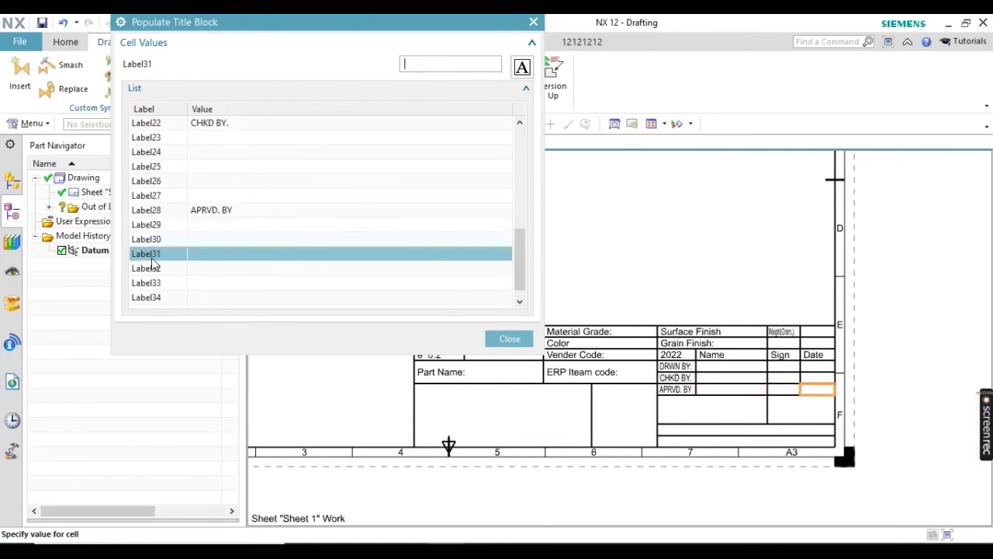
pyautogui.click(151, 269)
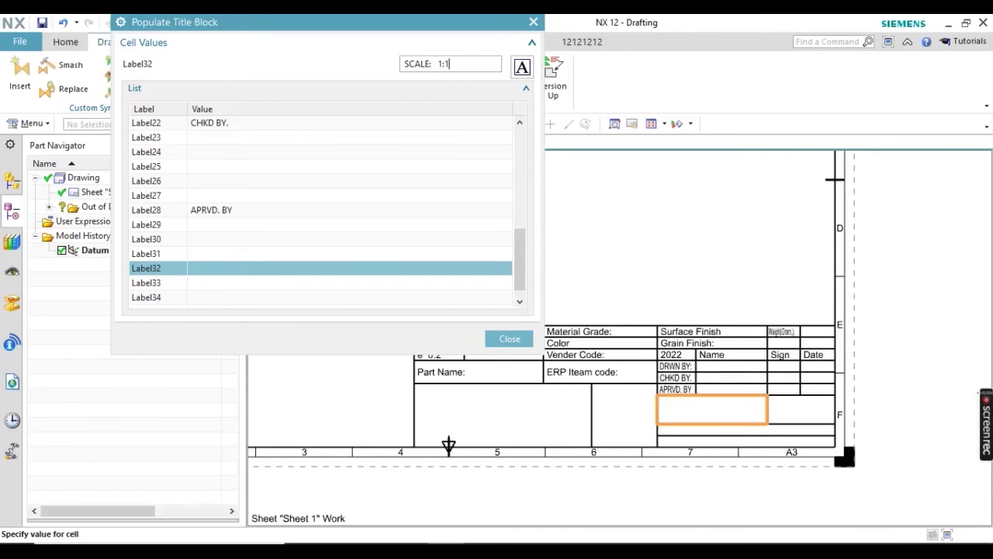
pyautogui.click(147, 284)
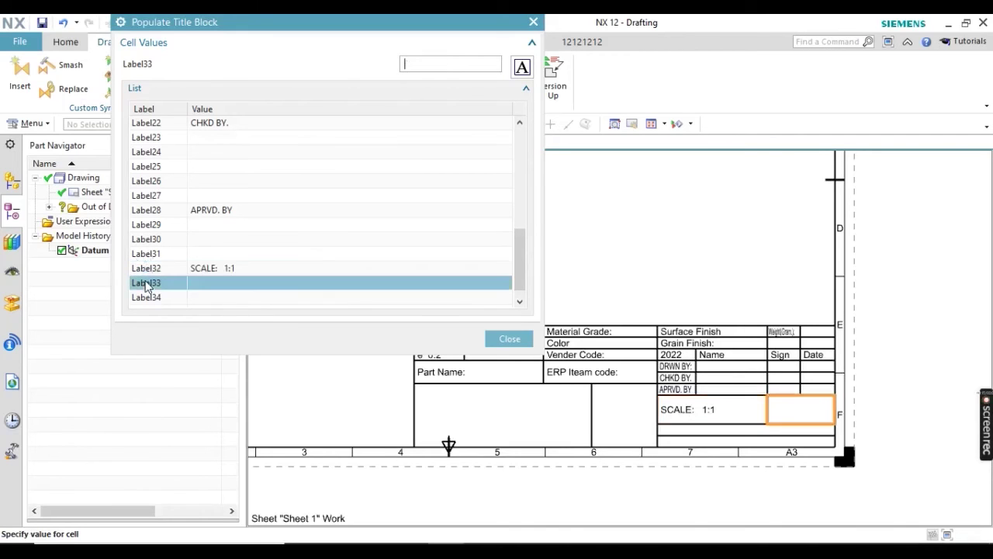
# Step: Enter "Drawing no." as the value of Label34 and "Tool no." as the value of Label35
pyautogui.click(155, 297)
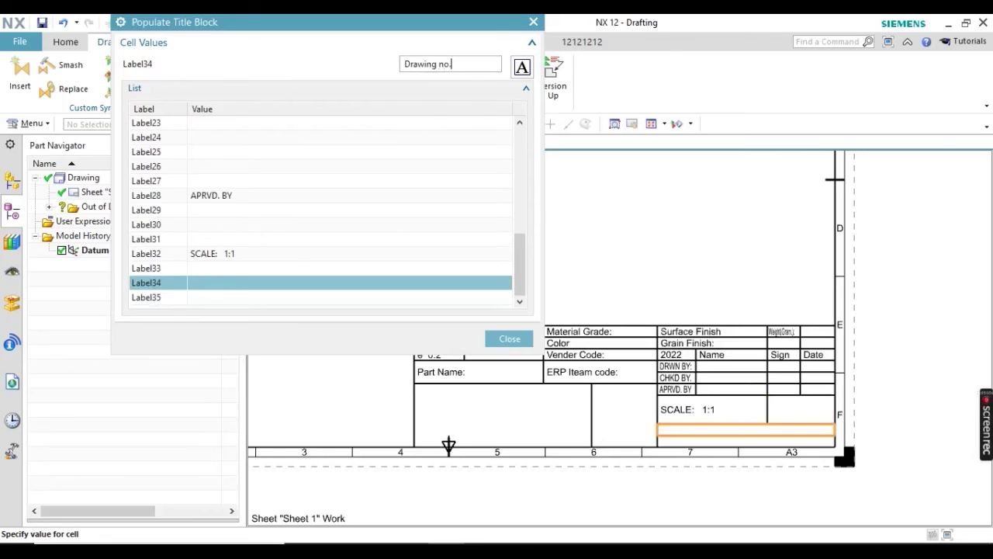
pyautogui.click(154, 299)
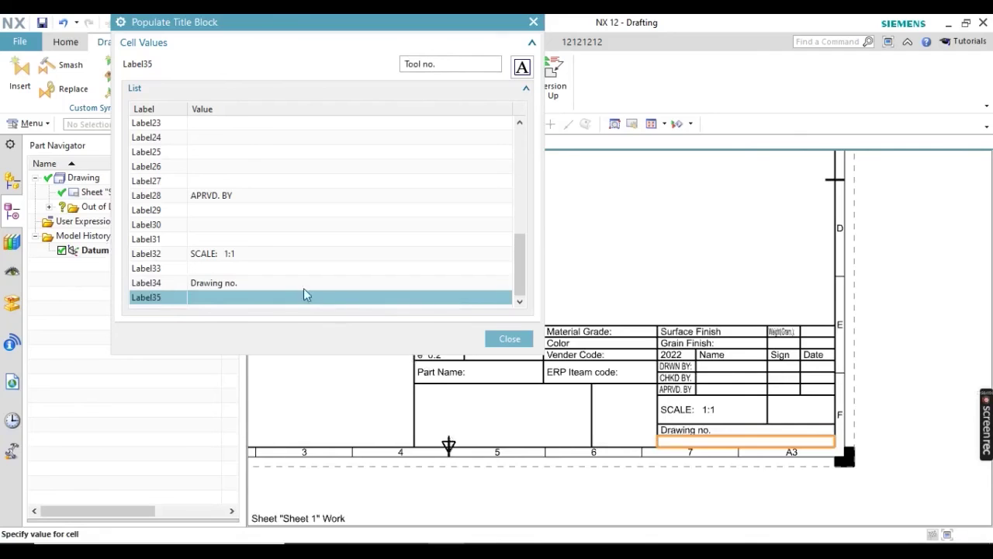
pyautogui.click(169, 270)
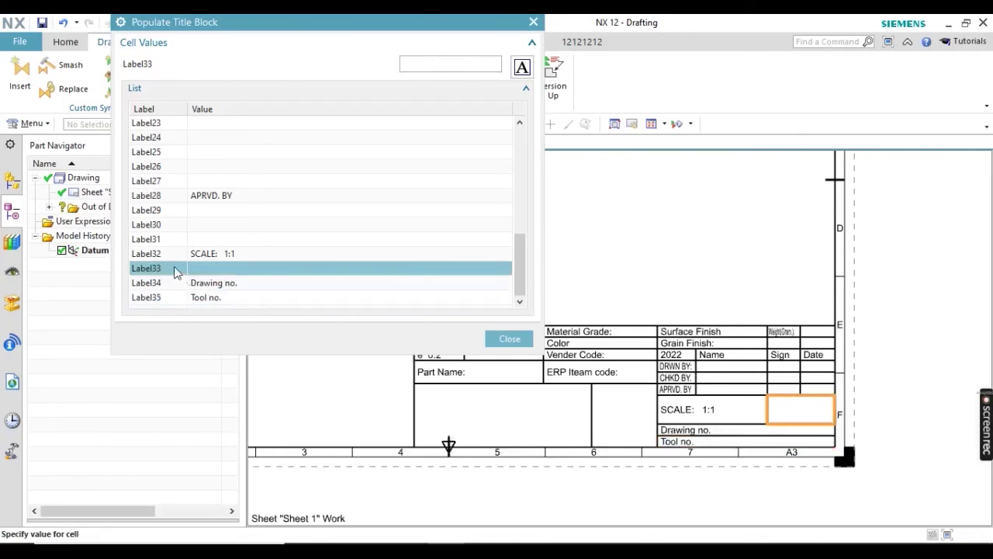
# Step: Check which title block cells on the sheet belong to Label31 back through Label26
pyautogui.click(155, 239)
pyautogui.click(156, 225)
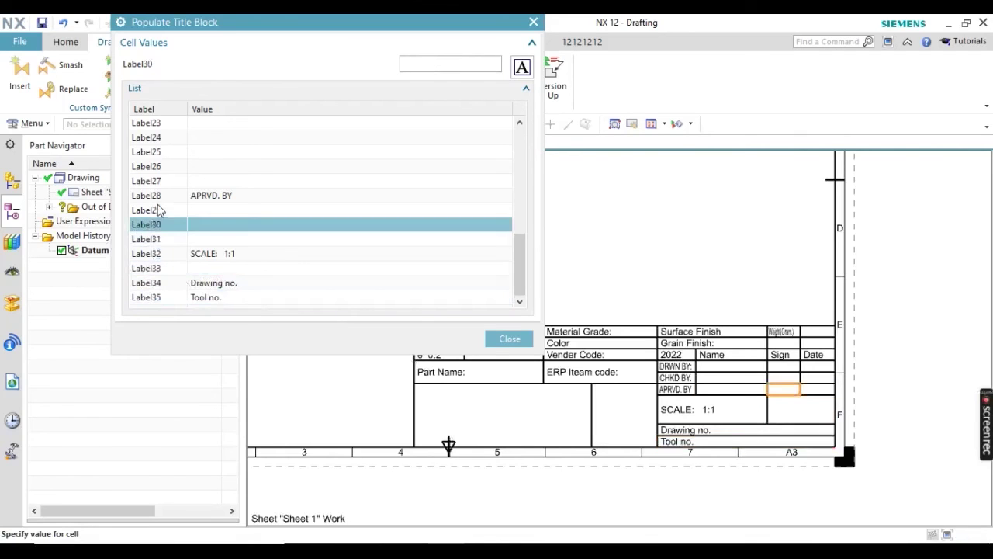
pyautogui.click(158, 211)
pyautogui.click(163, 196)
pyautogui.click(163, 181)
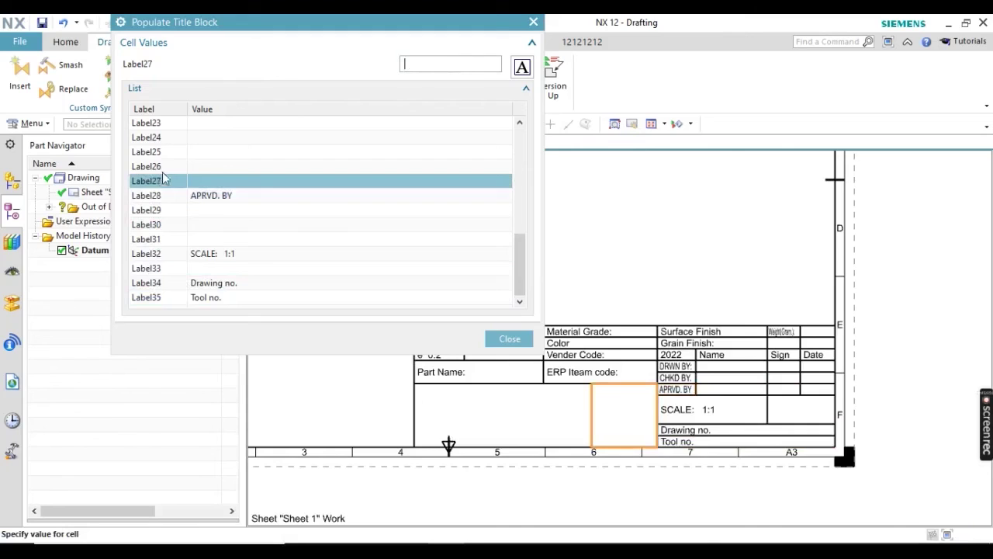
pyautogui.click(164, 167)
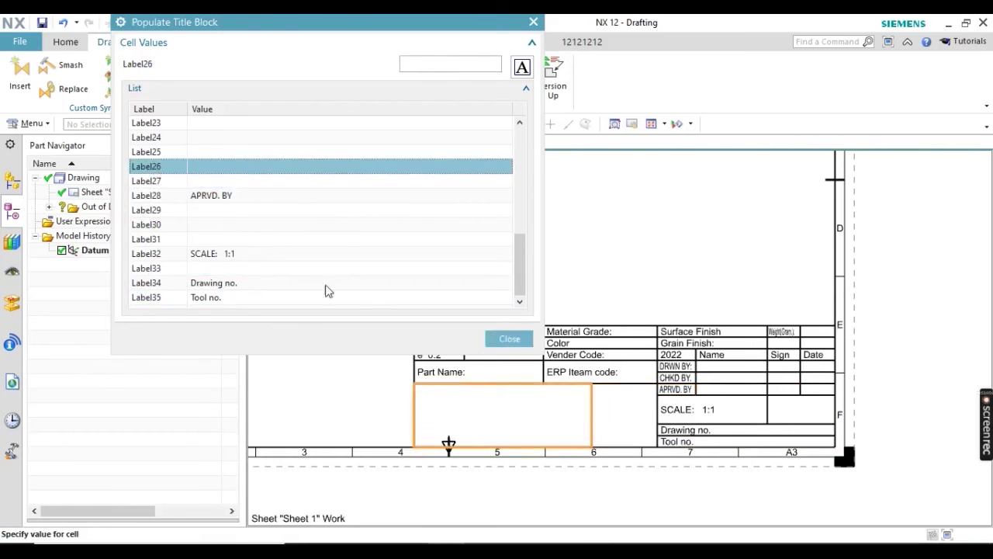
# Step: Finish populating the title block and check the entered texts in its cells on the sheet
pyautogui.click(509, 338)
pyautogui.scroll(3, 614, 377)
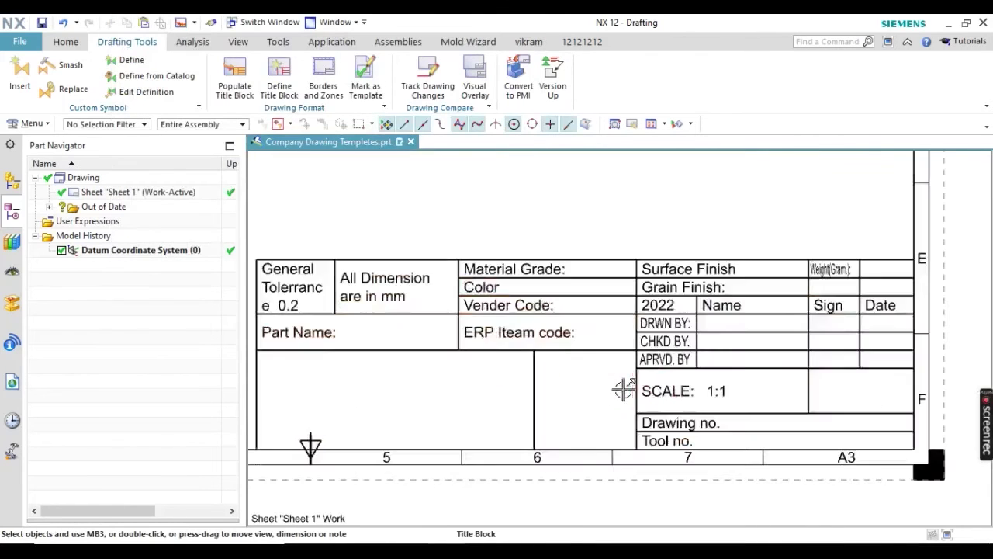
pyautogui.scroll(-3, 633, 377)
pyautogui.scroll(5, 556, 350)
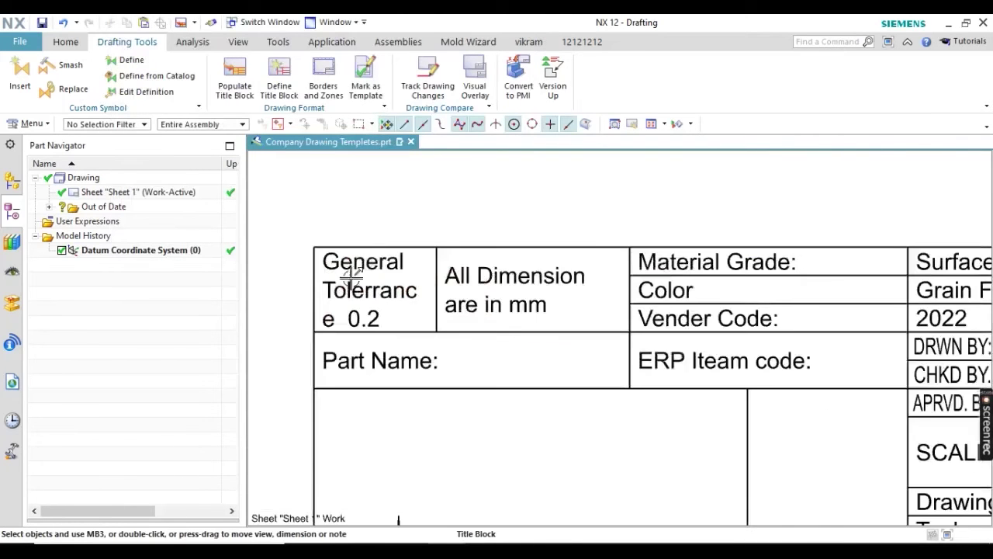
pyautogui.scroll(-3, 717, 288)
pyautogui.scroll(2, 738, 357)
pyautogui.scroll(-2, 578, 253)
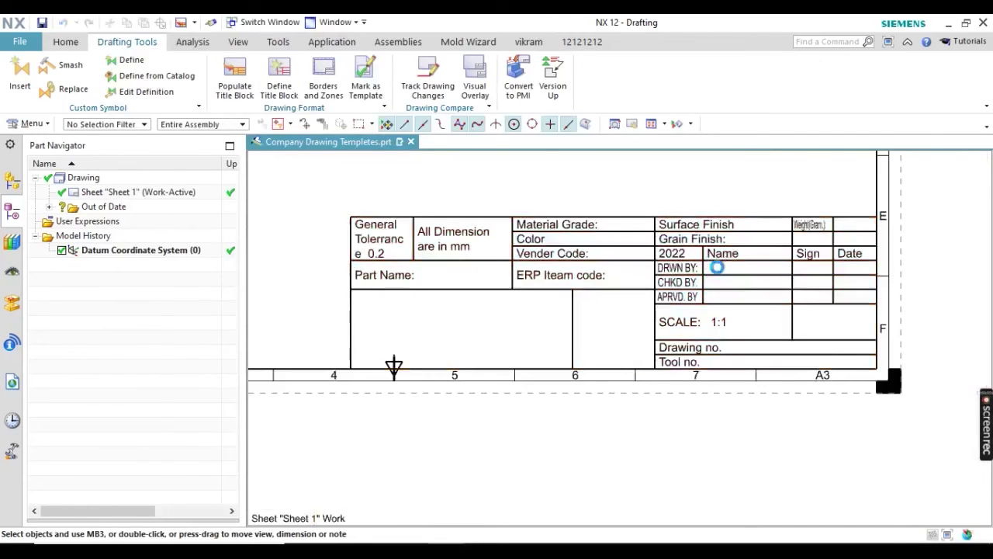
pyautogui.doubleClick(722, 275)
pyautogui.click(216, 254)
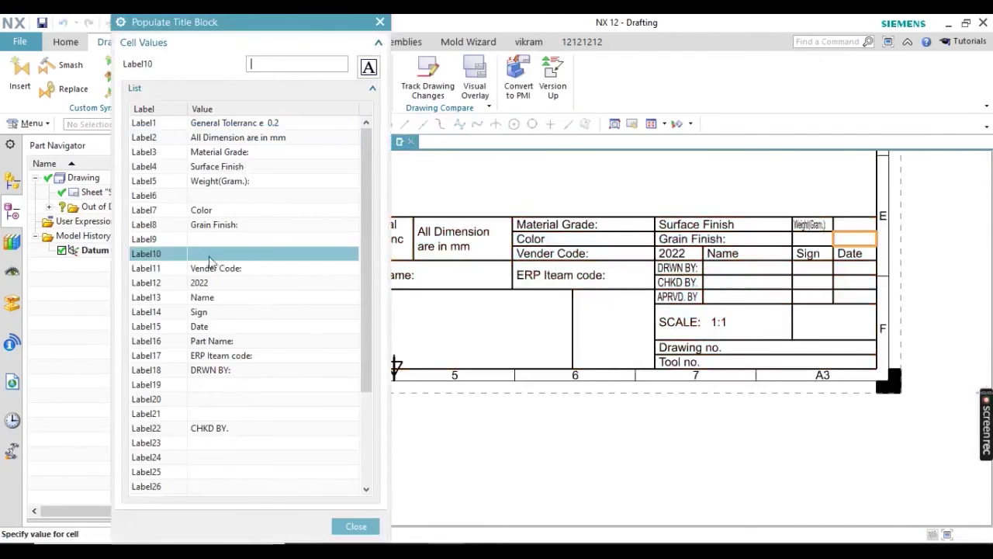
pyautogui.click(356, 526)
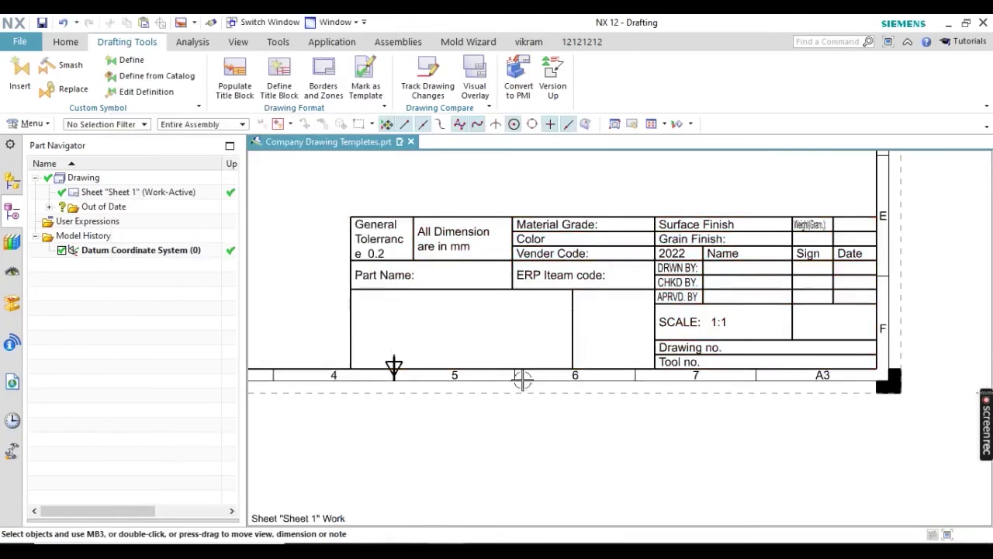
# Step: Insert the image company logo.jpg from the templetes folder on the Desktop into the drawing sheet
pyautogui.scroll(-2, 559, 286)
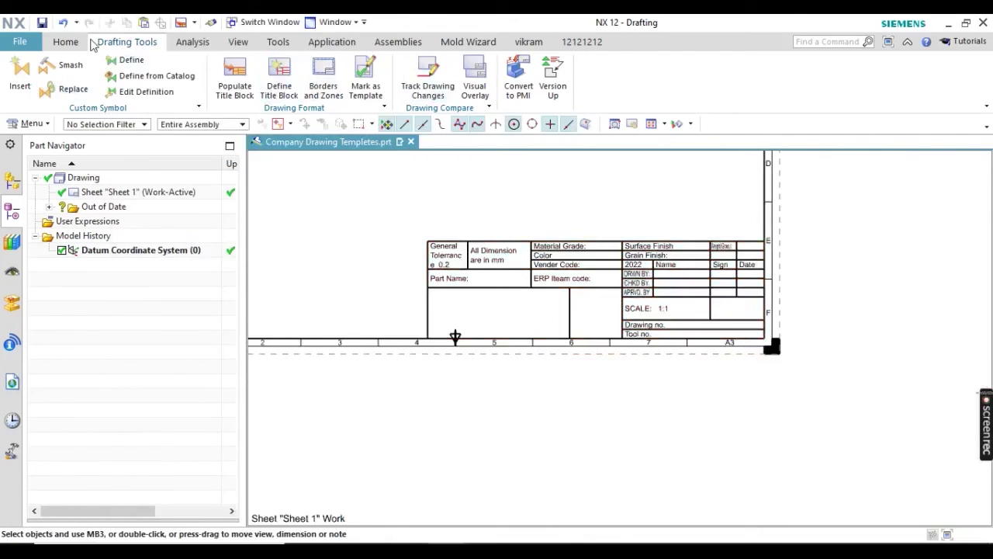
pyautogui.click(65, 42)
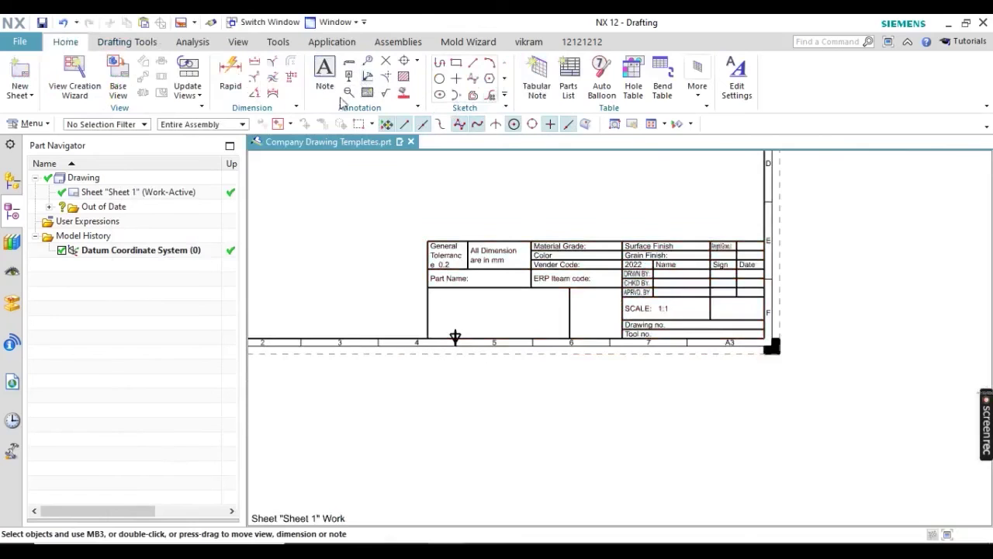
pyautogui.click(367, 91)
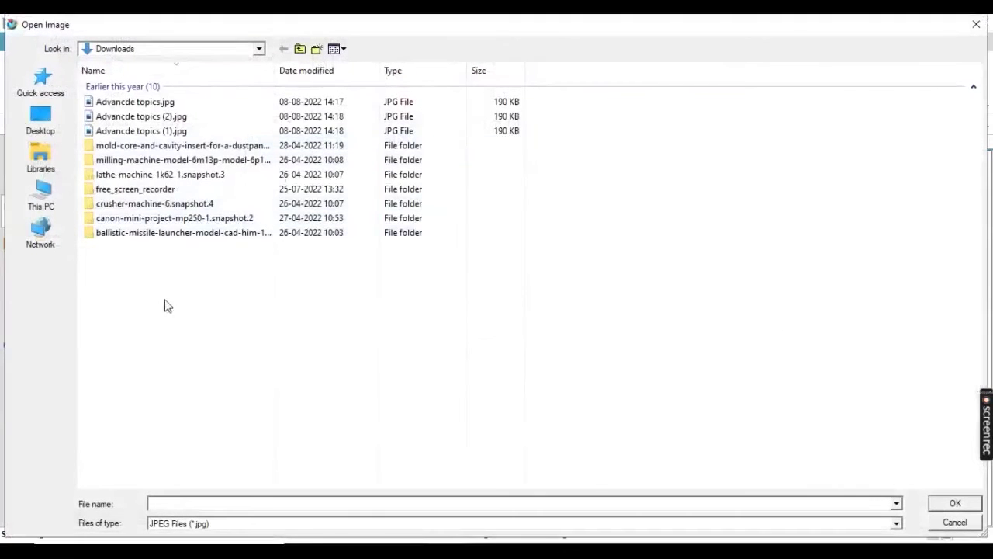
pyautogui.click(40, 117)
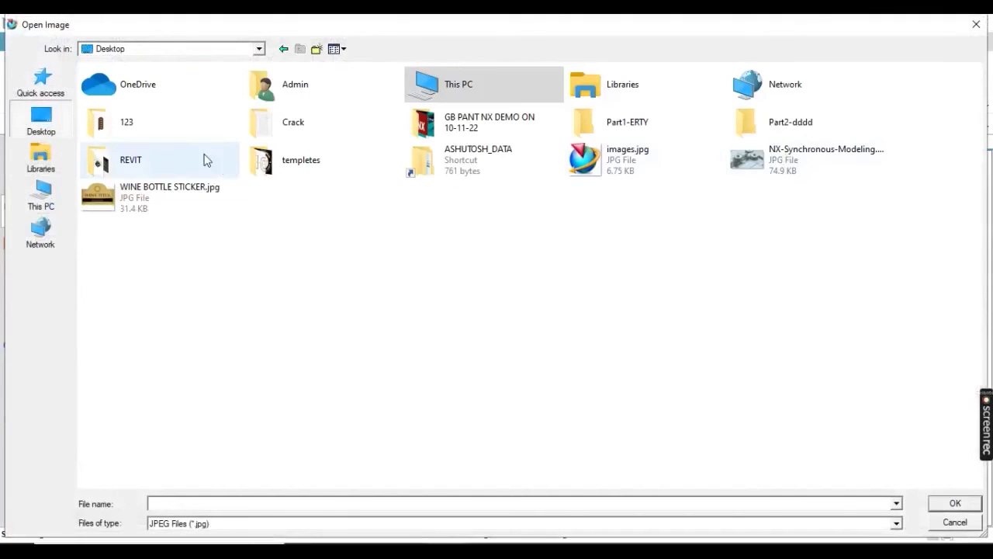
pyautogui.doubleClick(308, 160)
pyautogui.click(109, 105)
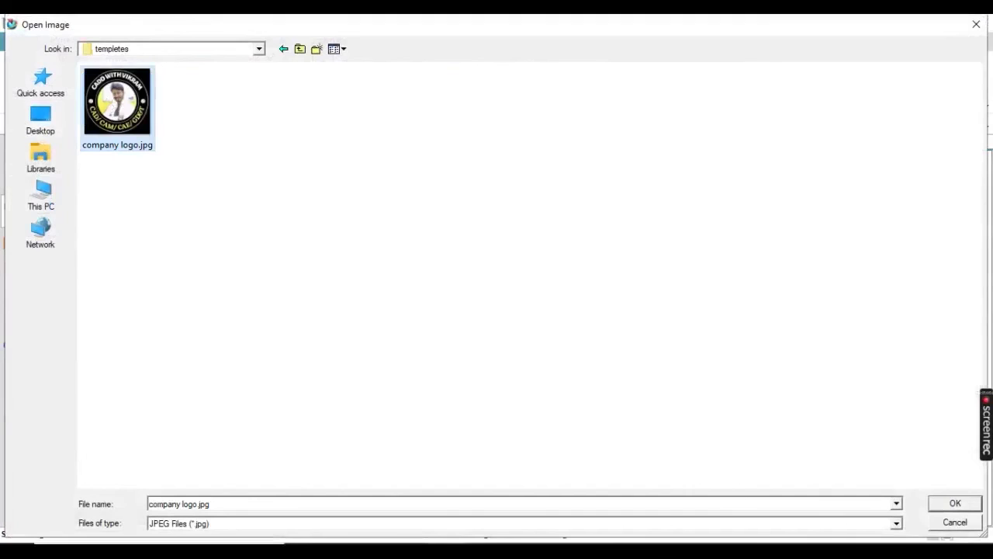
pyautogui.click(947, 504)
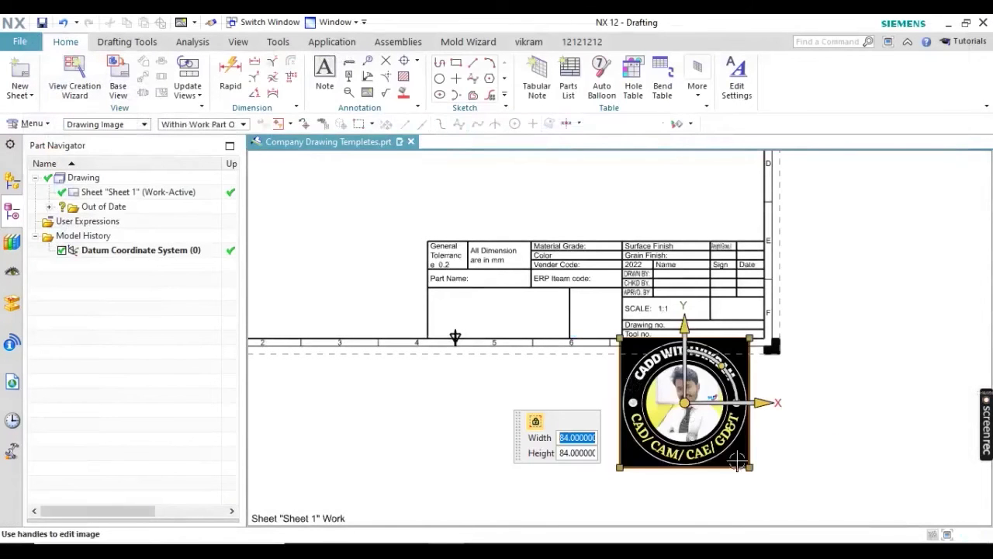
# Step: Shrink the logo image to about 23 mm square and move it into the empty title block cell beside SCALE: 1:1
pyautogui.moveTo(750, 469); pyautogui.dragTo(714, 432)
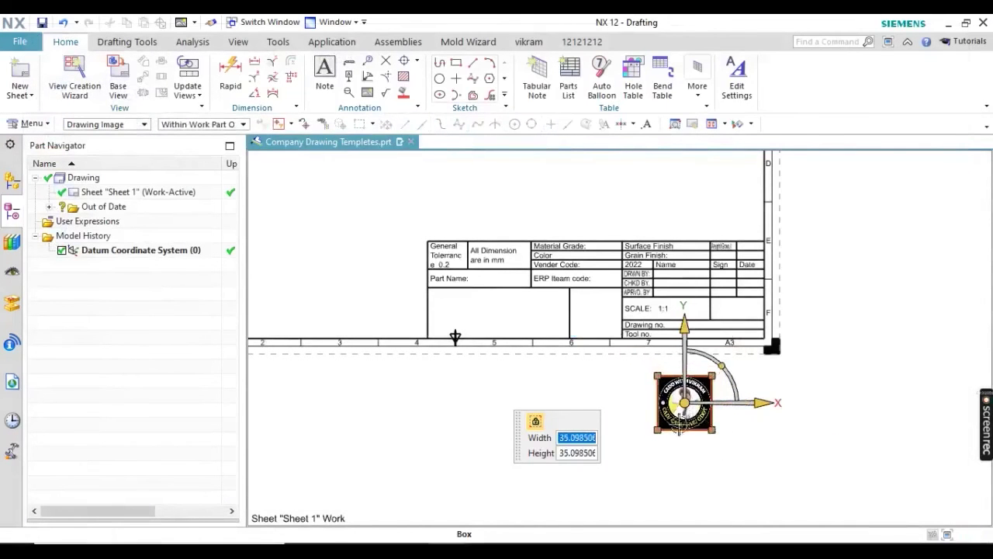
pyautogui.moveTo(686, 401); pyautogui.dragTo(611, 354)
pyautogui.scroll(4, 595, 326)
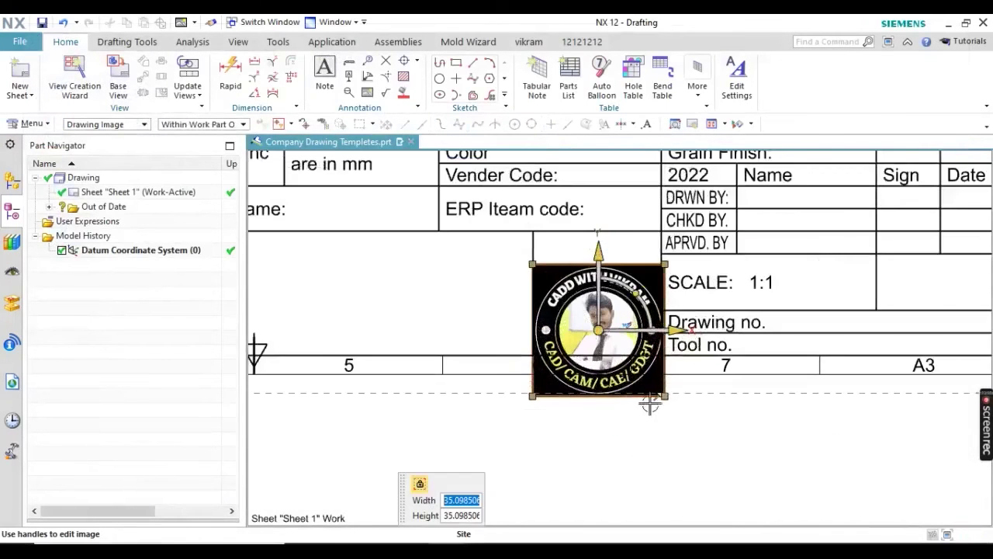
pyautogui.moveTo(665, 397); pyautogui.dragTo(643, 375)
pyautogui.moveTo(599, 331); pyautogui.dragTo(586, 284)
# Step: Resize the logo to about 31 mm square, centre it so it fits inside its title block cell, and finish placing it
pyautogui.scroll(-3, 586, 284)
pyautogui.scroll(6, 582, 280)
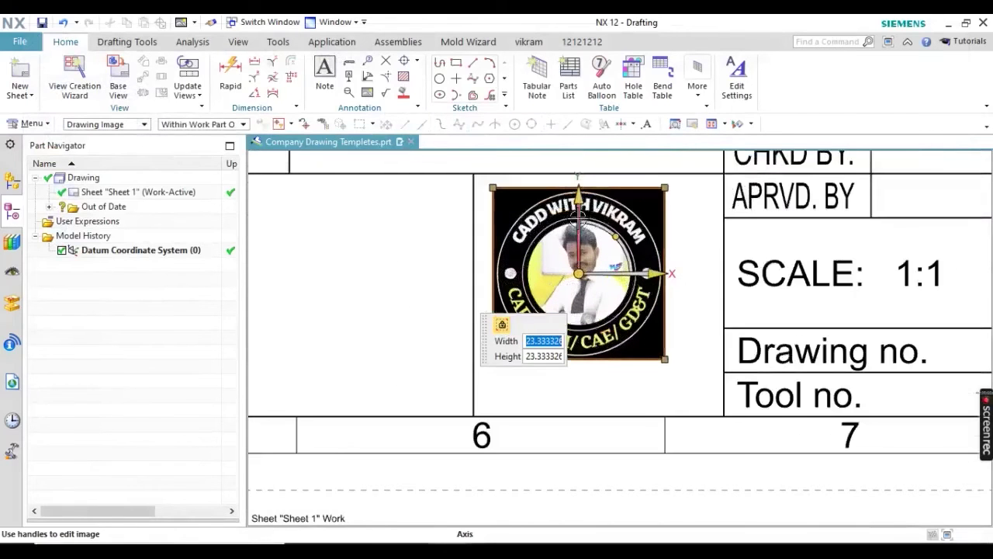
pyautogui.moveTo(666, 358); pyautogui.dragTo(703, 401)
pyautogui.moveTo(583, 277); pyautogui.dragTo(595, 300)
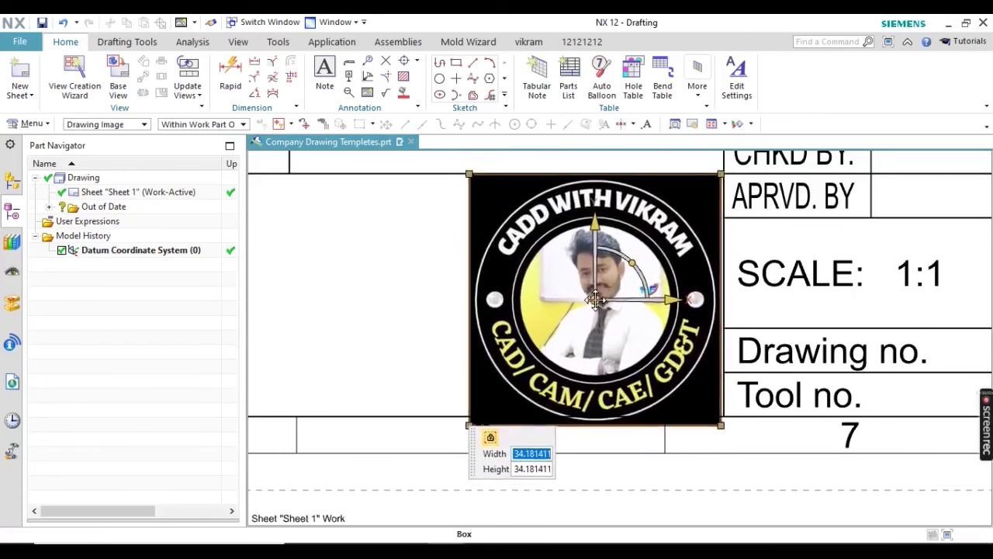
pyautogui.moveTo(718, 424); pyautogui.dragTo(710, 417)
pyautogui.moveTo(596, 299)
pyautogui.mouseDown()
pyautogui.moveTo(568, 312)
pyautogui.moveTo(600, 291)
pyautogui.mouseUp()
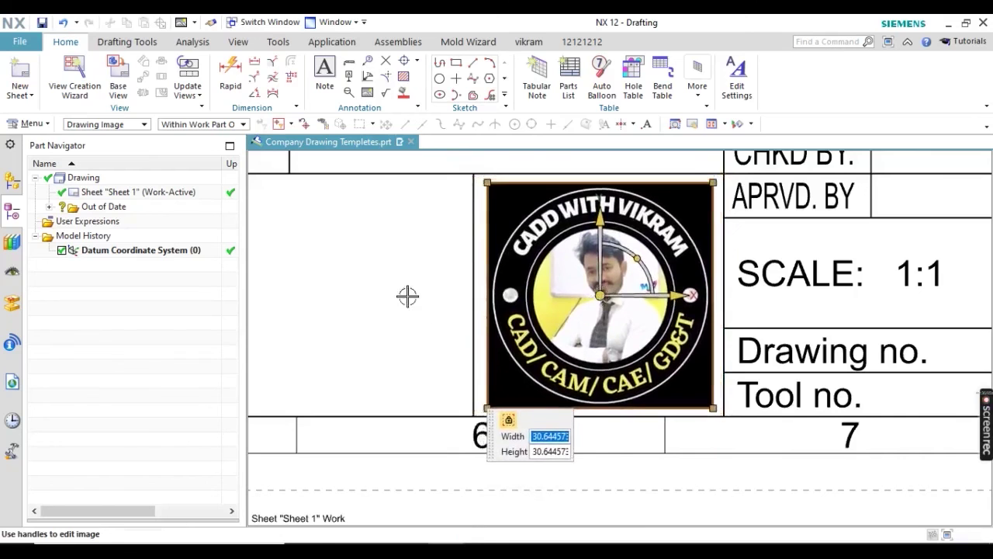
pyautogui.scroll(-4, 489, 338)
pyautogui.scroll(-2, 489, 337)
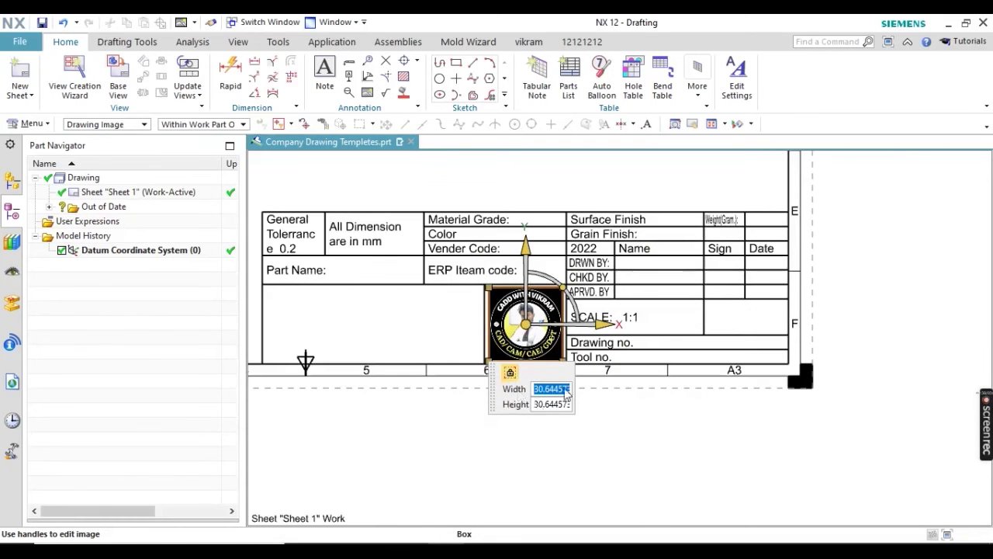
pyautogui.middleClick(739, 321)
# Step: Insert the PNG image third angle.png from the templetes folder into the drawing sheet
pyautogui.scroll(2, 776, 321)
pyautogui.scroll(2, 594, 290)
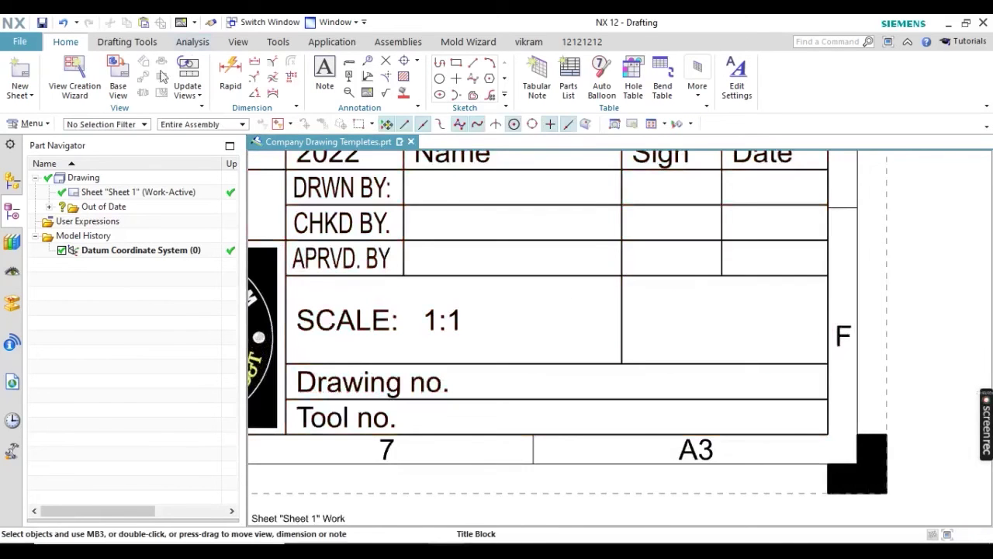
pyautogui.click(368, 93)
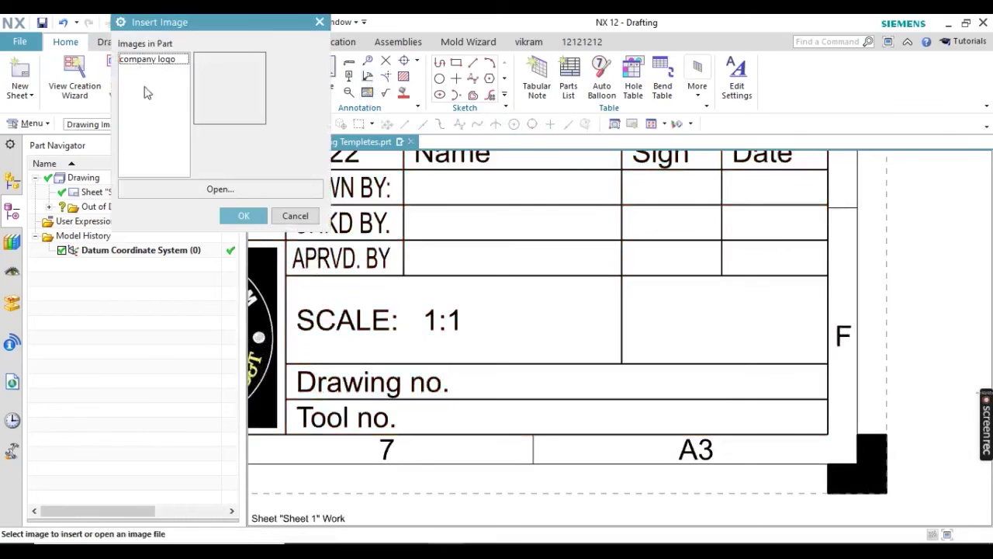
pyautogui.click(225, 191)
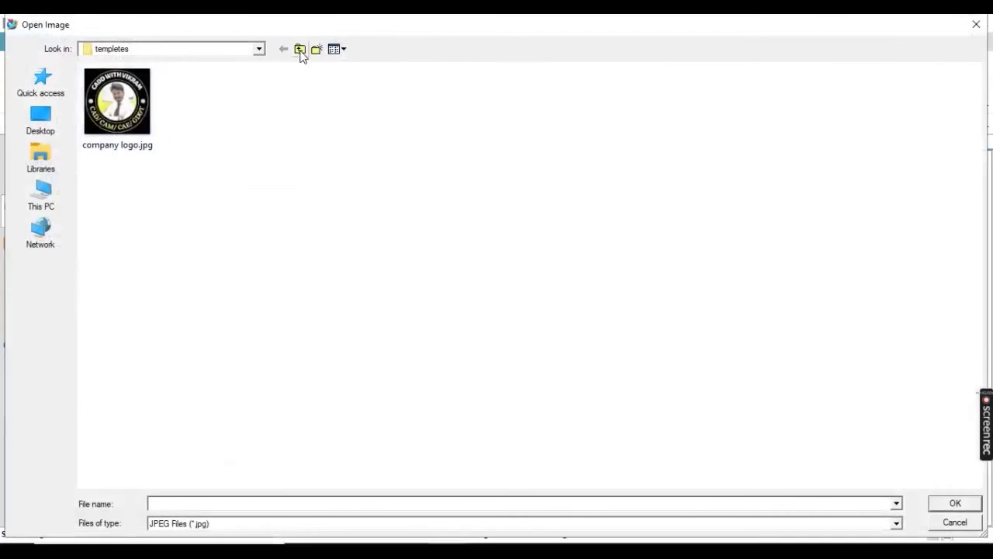
pyautogui.click(179, 524)
pyautogui.click(190, 543)
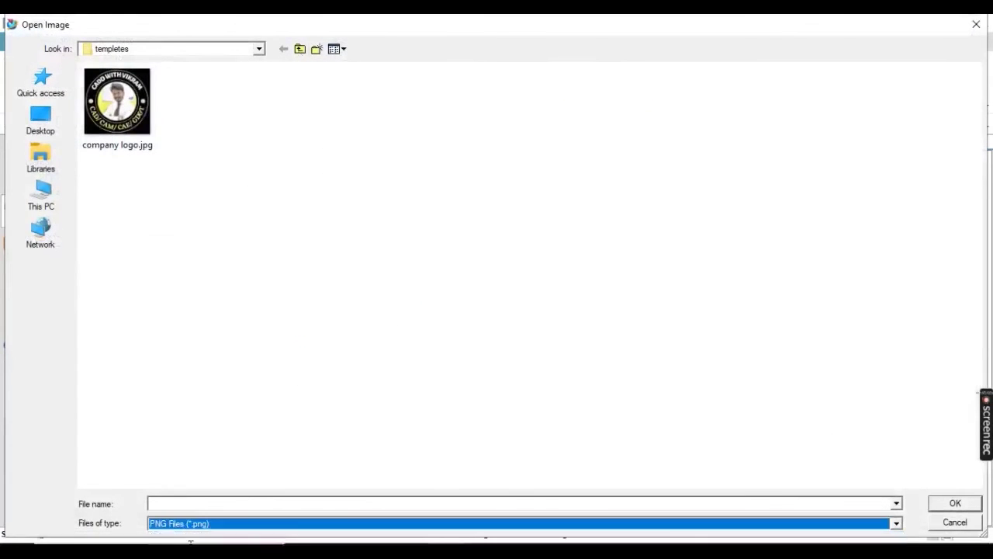
pyautogui.click(196, 117)
pyautogui.click(136, 118)
pyautogui.click(207, 141)
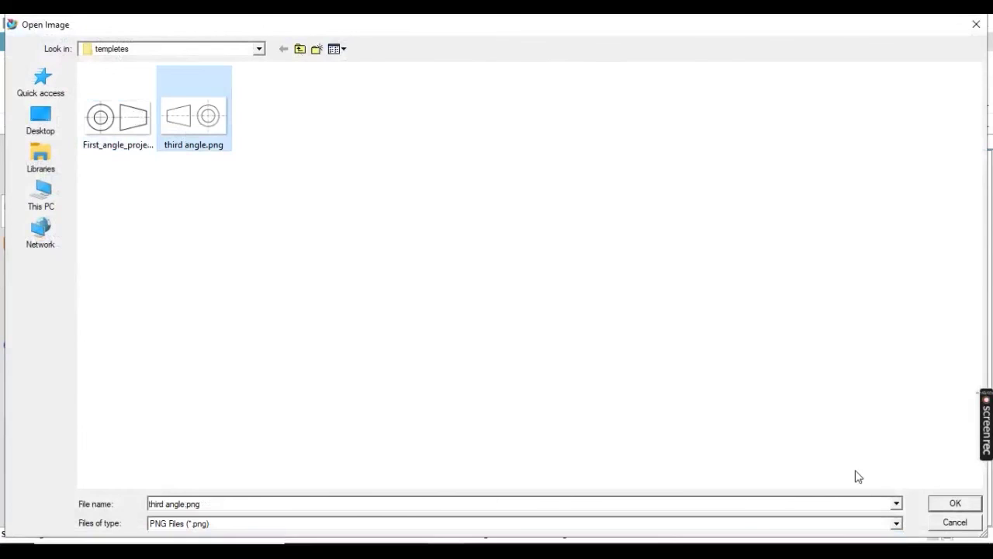
pyautogui.click(948, 503)
# Step: Scale the third angle symbol to about 27 by 15 mm and centre it in the empty cell following SCALE: 1:1
pyautogui.scroll(-2, 606, 336)
pyautogui.scroll(1, 732, 415)
pyautogui.moveTo(776, 406); pyautogui.dragTo(705, 355)
pyautogui.moveTo(617, 320); pyautogui.dragTo(529, 222)
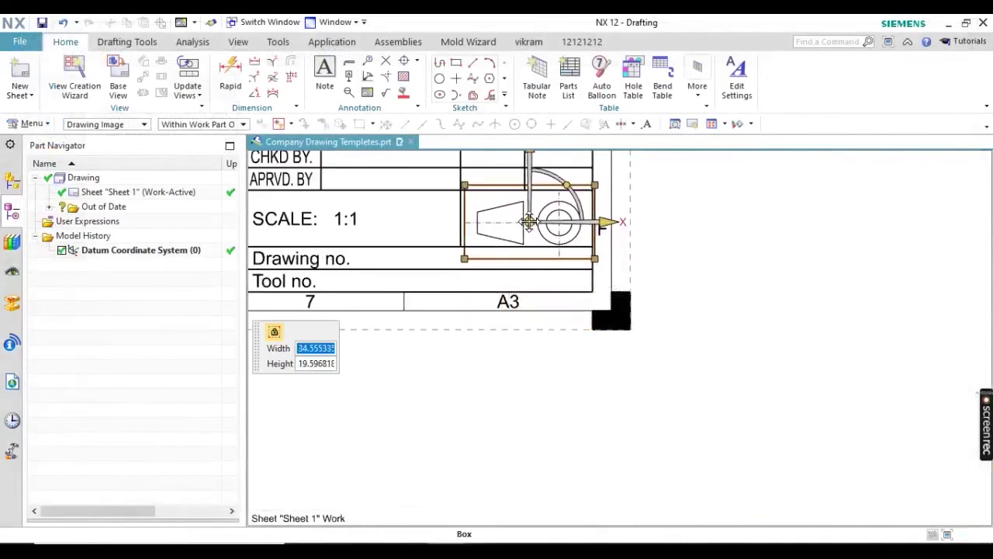
pyautogui.moveTo(594, 258); pyautogui.dragTo(582, 250)
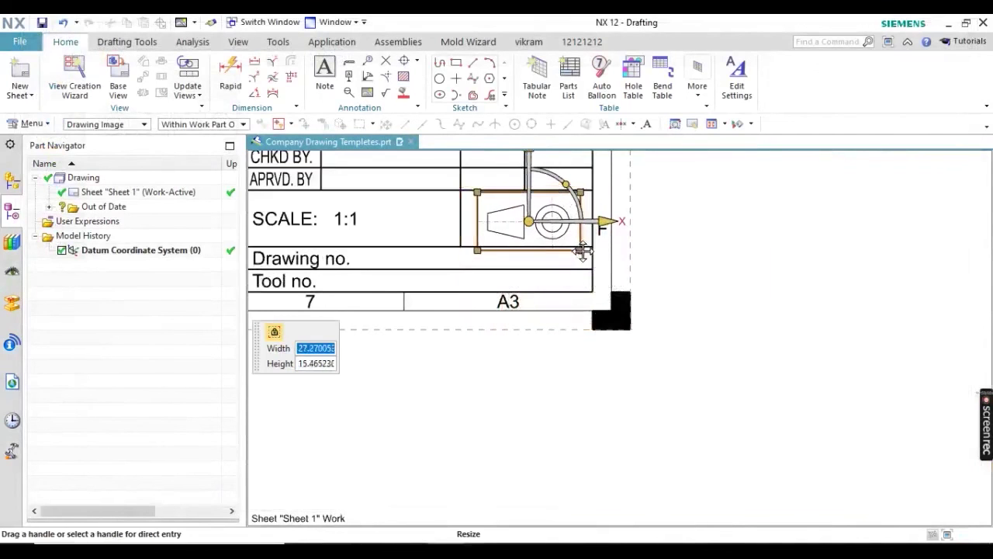
pyautogui.scroll(3, 509, 223)
pyautogui.moveTo(555, 216)
pyautogui.mouseDown()
pyautogui.moveTo(522, 215)
pyautogui.moveTo(546, 205)
pyautogui.mouseUp()
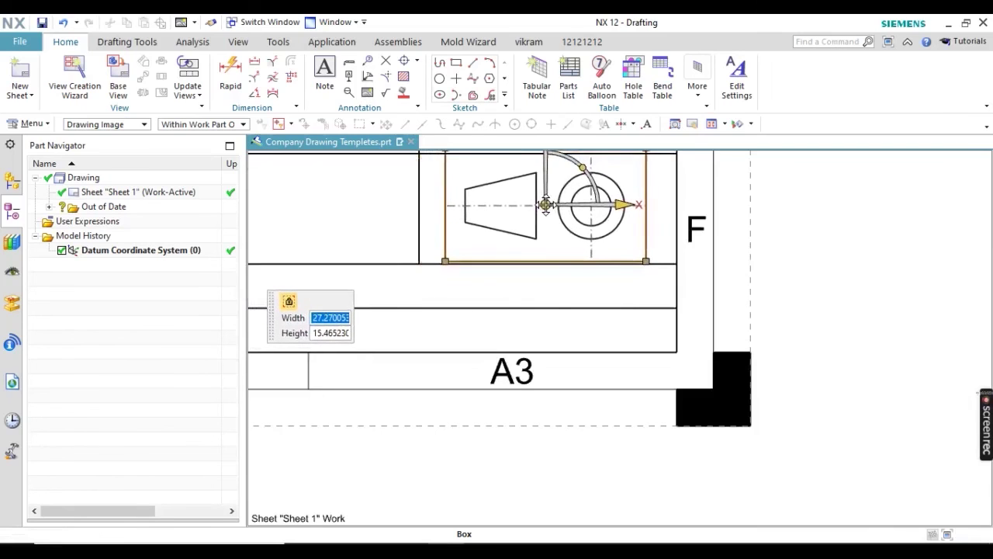
pyautogui.scroll(-3, 598, 339)
pyautogui.middleClick(605, 350)
# Step: Place a note with the company name "CADD WITH VIKRAM" in the upper part of the large empty cell below Part Name
pyautogui.scroll(-3, 605, 350)
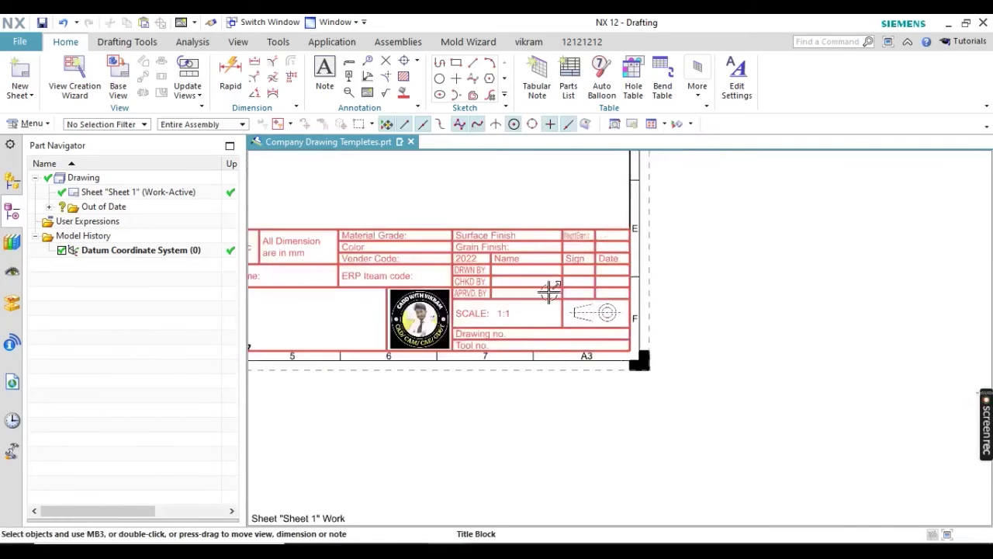
pyautogui.scroll(-1, 284, 284)
pyautogui.scroll(3, 417, 359)
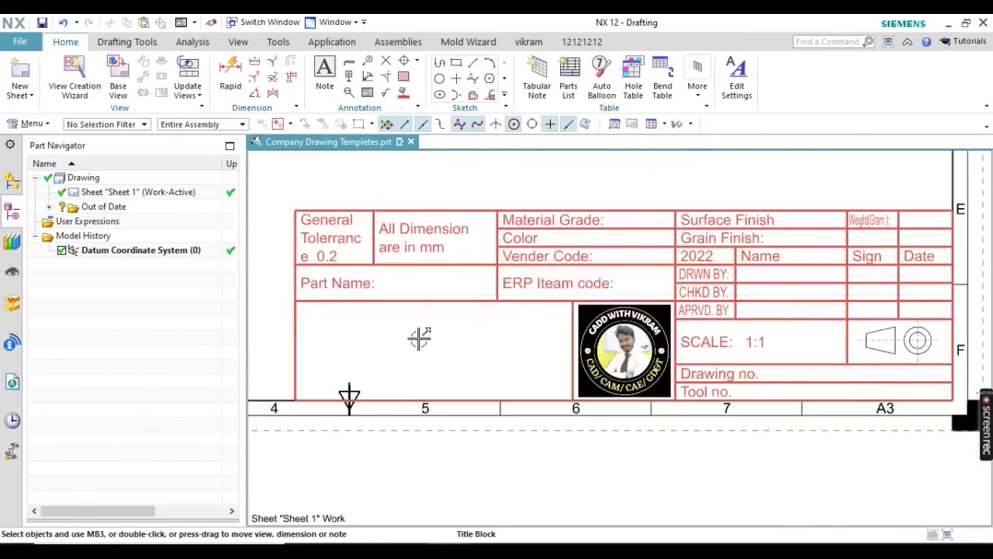
pyautogui.click(325, 73)
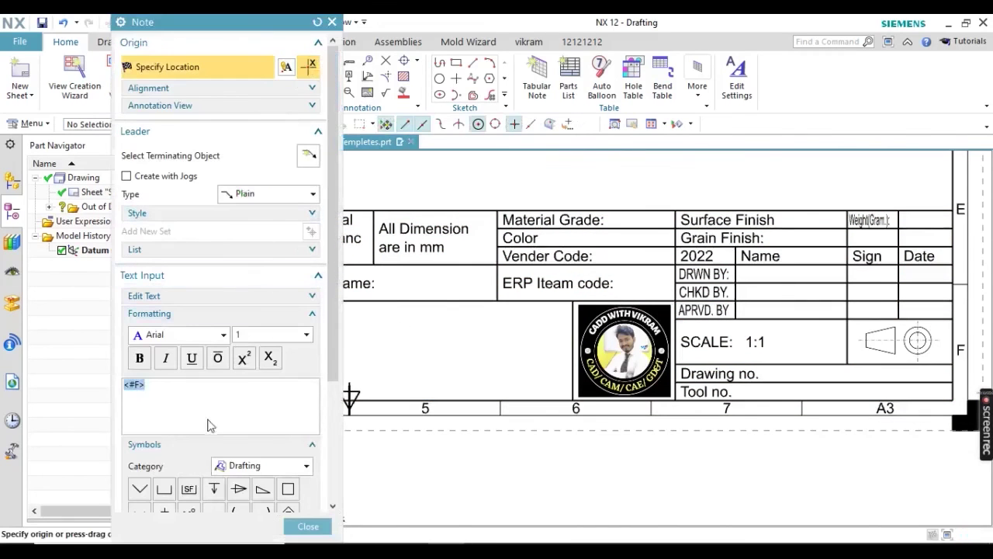
pyautogui.write('CADD')
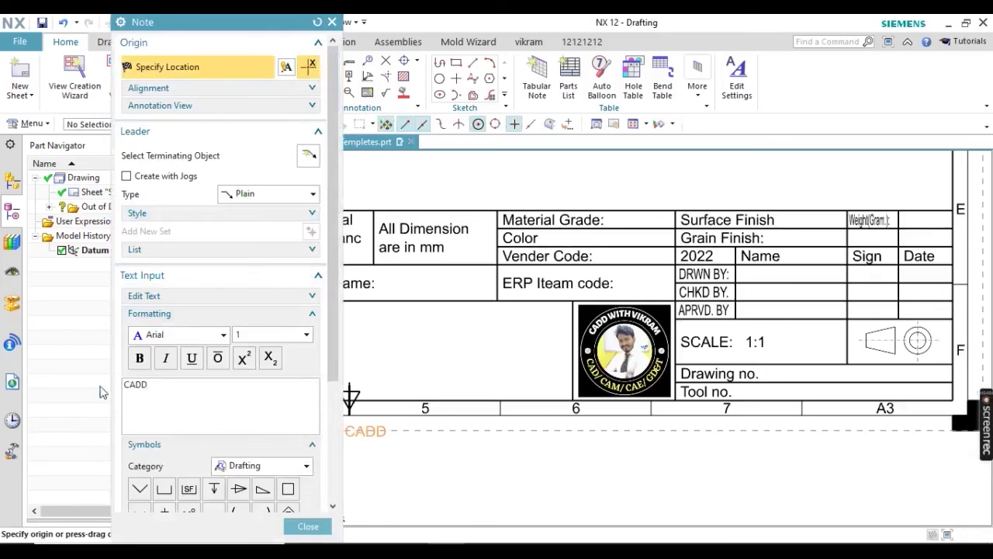
pyautogui.write('TH VIKRAM')
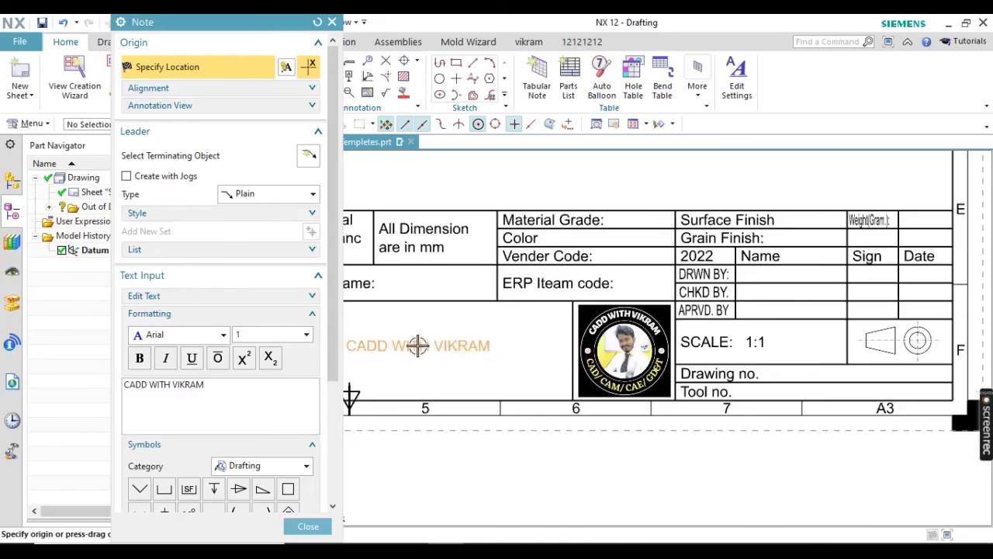
pyautogui.scroll(-2, 497, 342)
pyautogui.scroll(2, 497, 324)
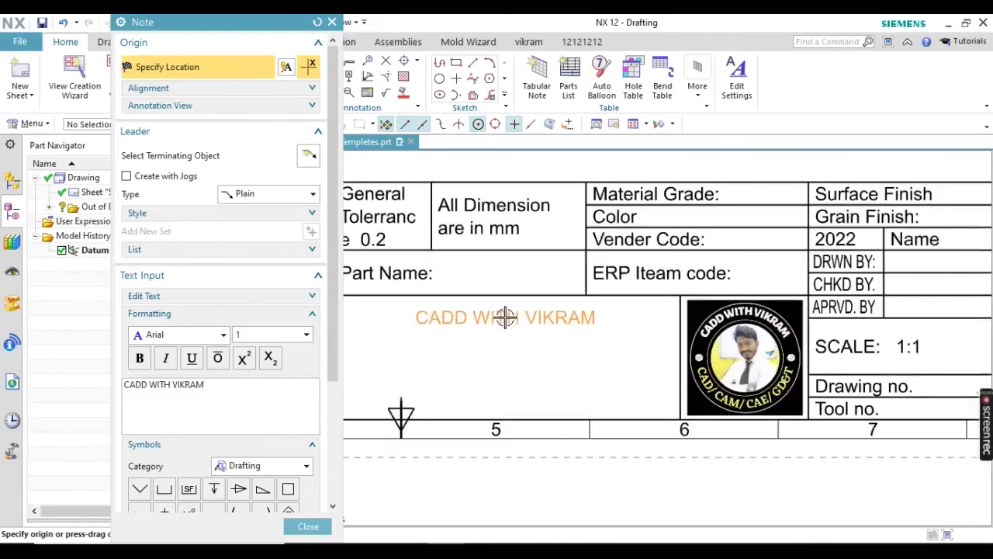
pyautogui.click(500, 319)
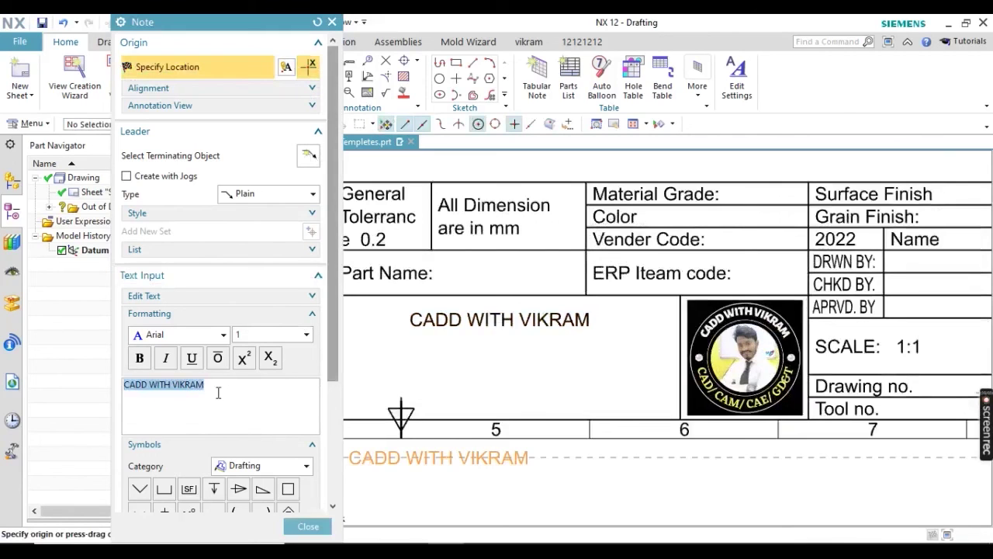
# Step: Place a note with the company's address centred beneath the company name in the title block and finish the Note command
pyautogui.write('Dwarka')
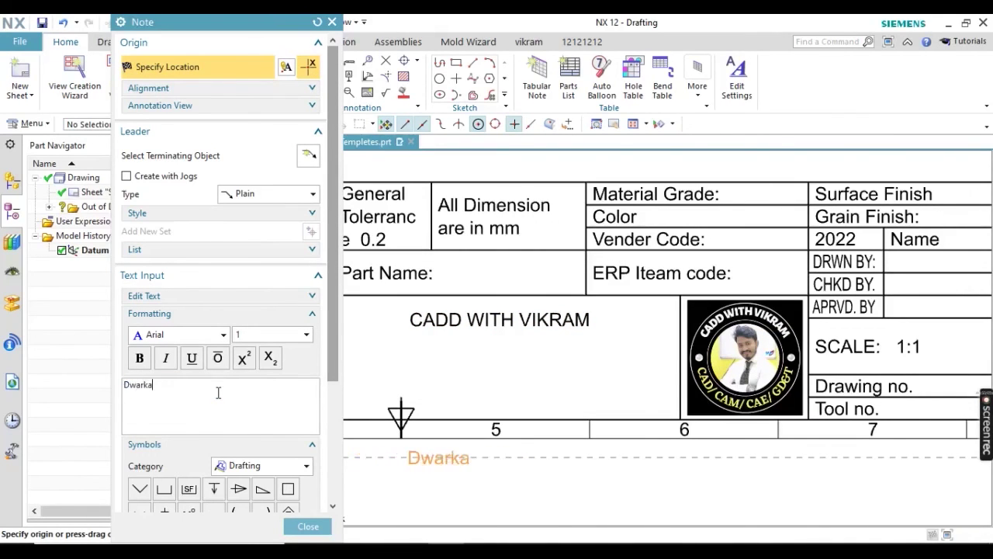
pyautogui.write(' Mor, ')
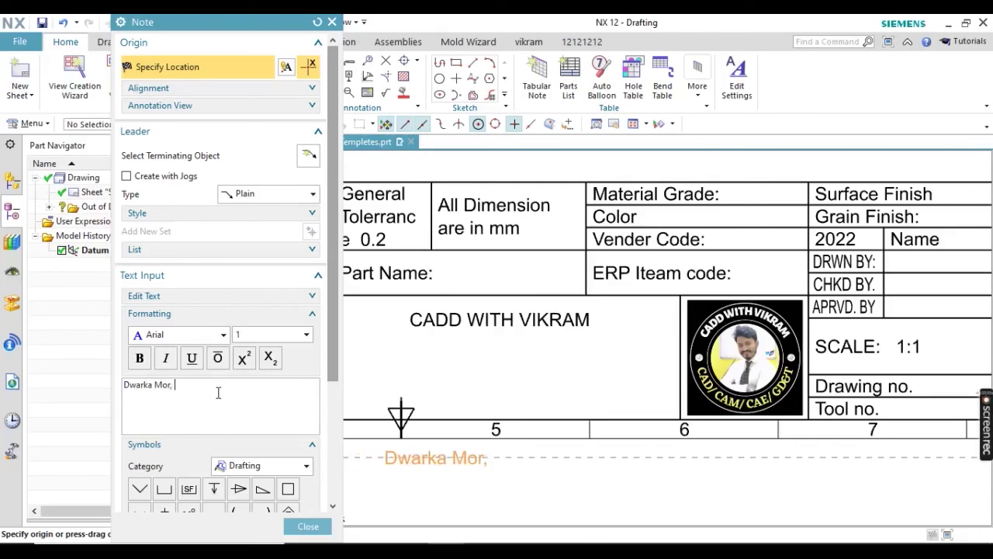
pyautogui.write('New ')
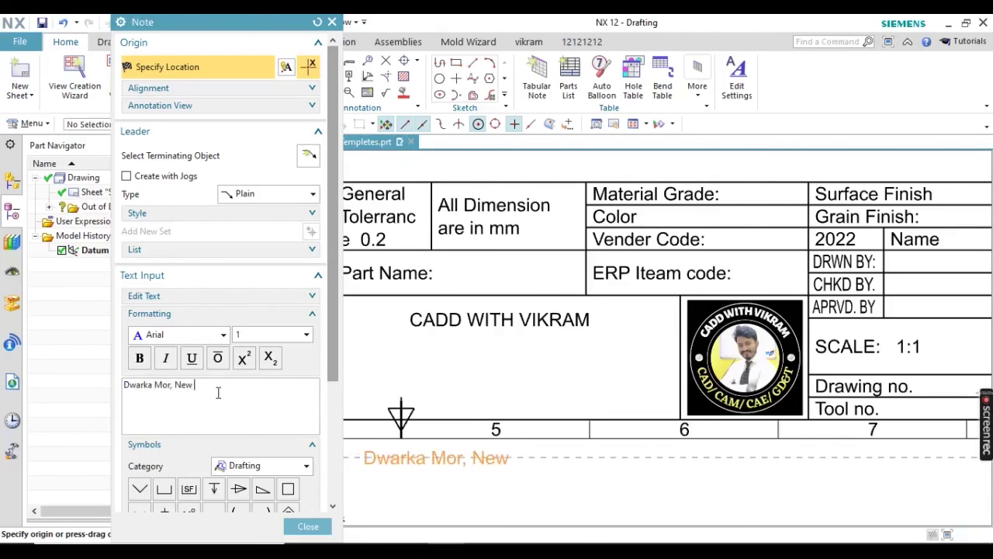
pyautogui.write('Delhi')
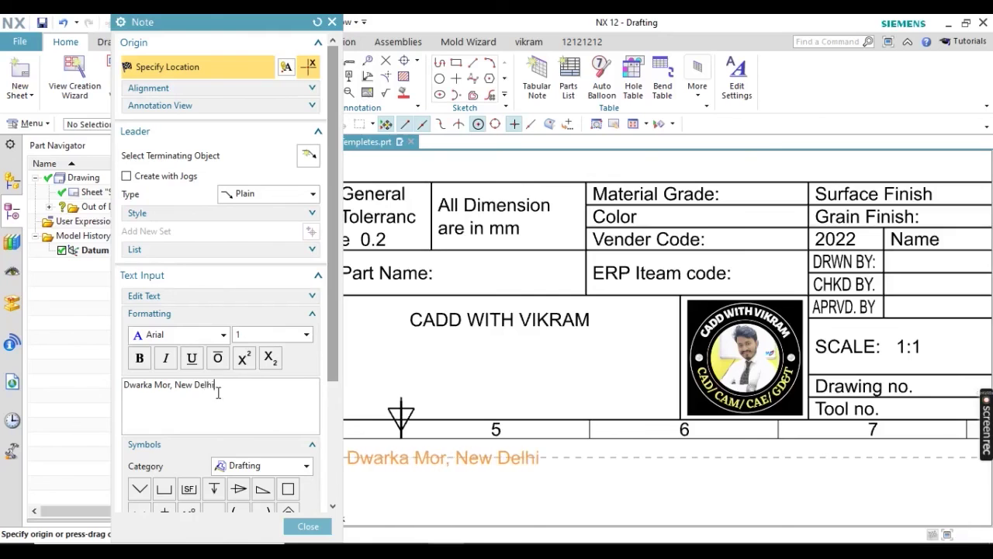
pyautogui.press('BackSpace')
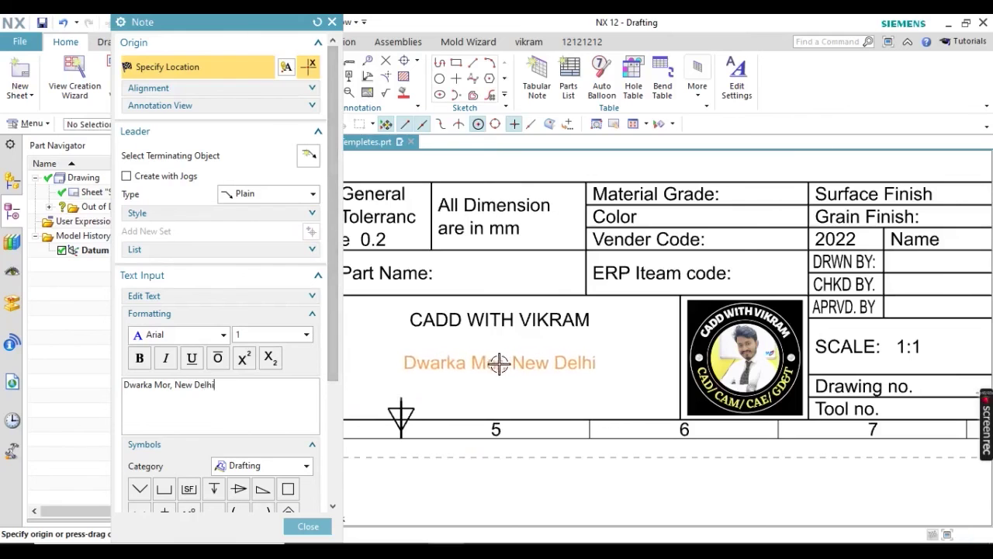
pyautogui.click(500, 367)
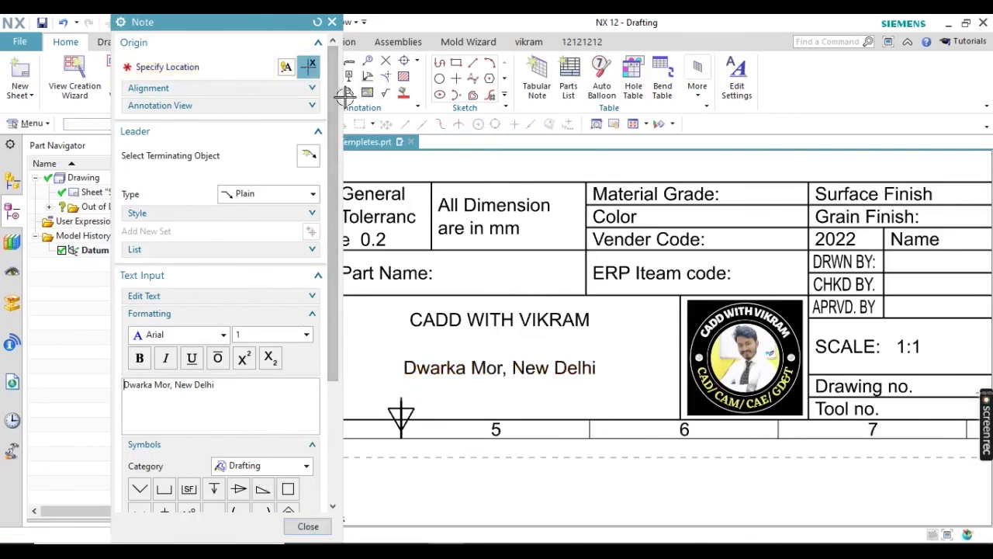
pyautogui.press('Escape')
# Step: Examine the company notes, logo and projection symbol in the title block, and the layout of the whole sheet
pyautogui.scroll(-5, 506, 257)
pyautogui.scroll(6, 506, 251)
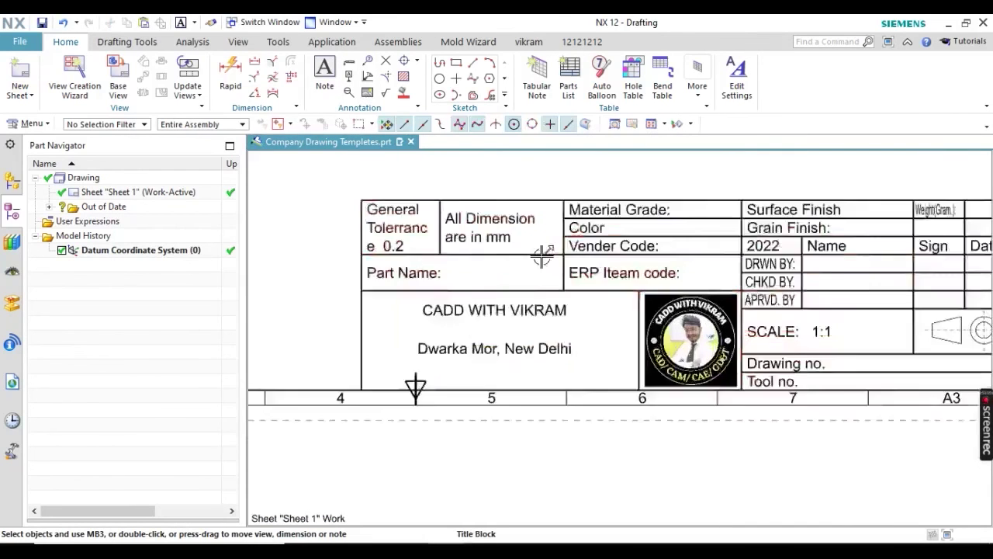
pyautogui.click(492, 396)
pyautogui.click(488, 391)
pyautogui.press('Escape')
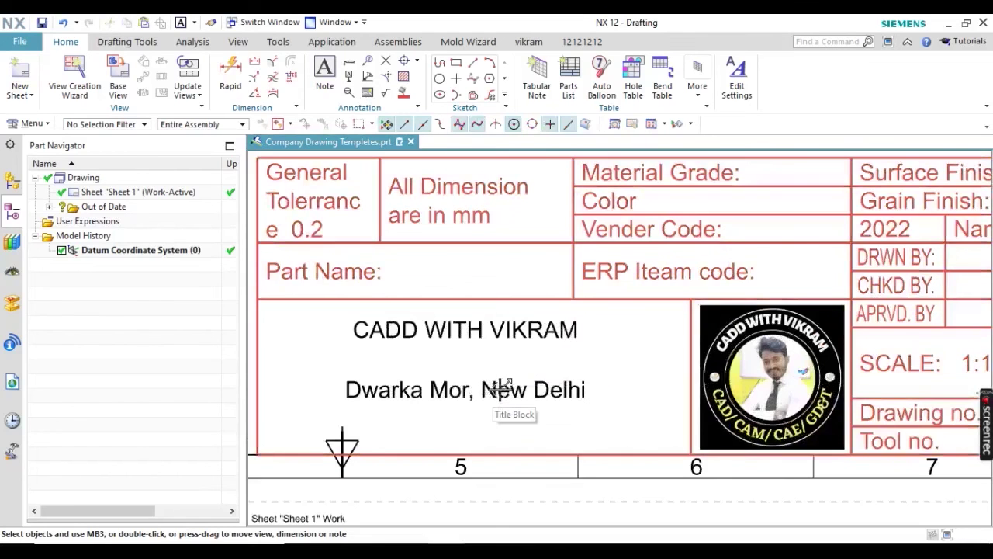
pyautogui.scroll(-3, 478, 383)
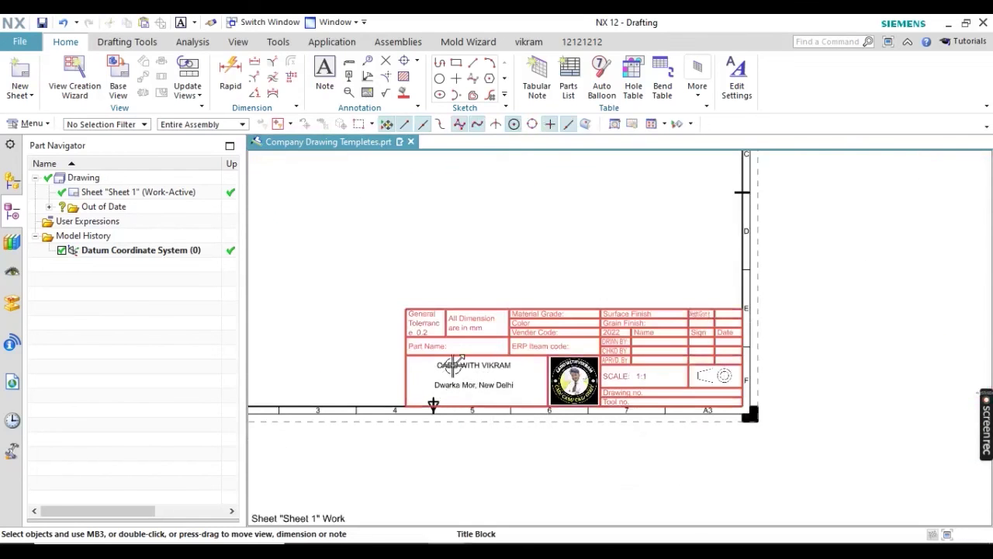
pyautogui.scroll(2, 515, 399)
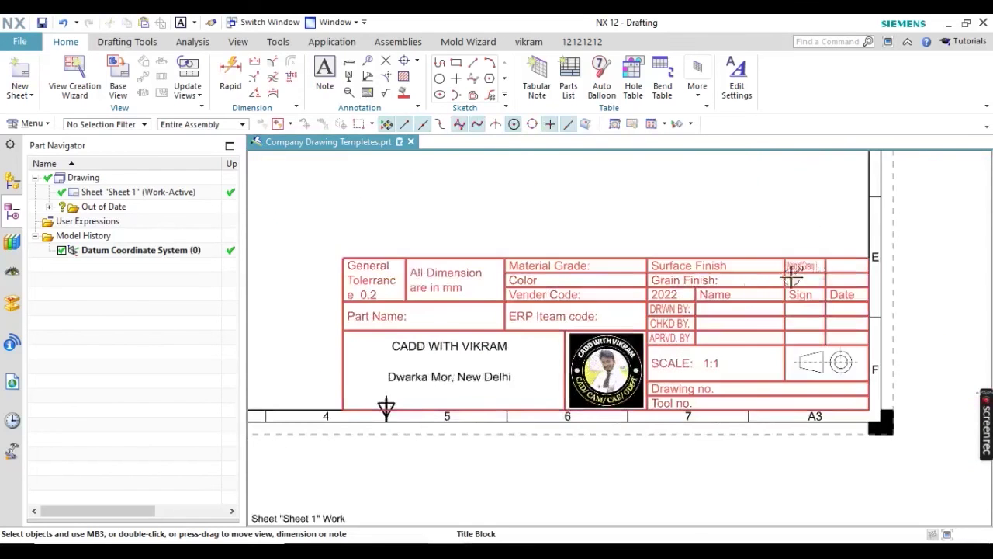
pyautogui.scroll(-2, 722, 304)
pyautogui.scroll(2, 718, 303)
pyautogui.scroll(-2, 706, 288)
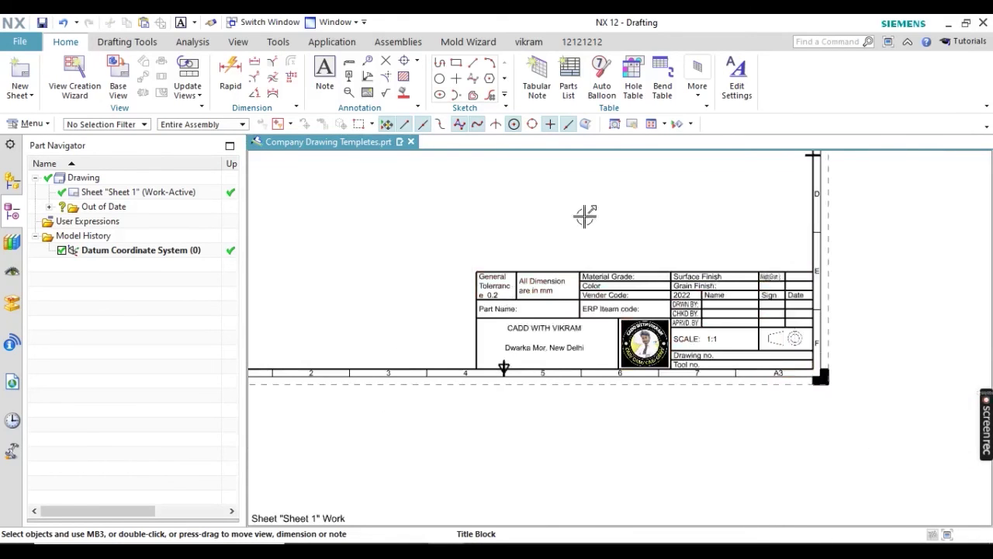
pyautogui.scroll(-1, 616, 381)
pyautogui.scroll(-2, 616, 381)
pyautogui.keyDown('shift'); pyautogui.moveTo(597, 305); pyautogui.dragTo(593, 347, button='middle'); pyautogui.keyUp('shift')
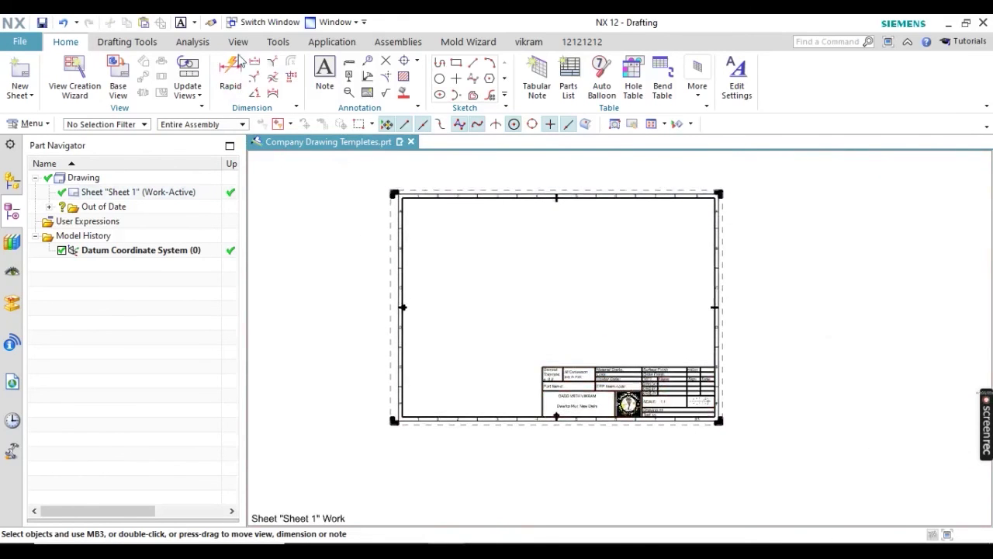
# Step: Mark the drawing part as a template using the Mark as Template Only option
pyautogui.click(113, 41)
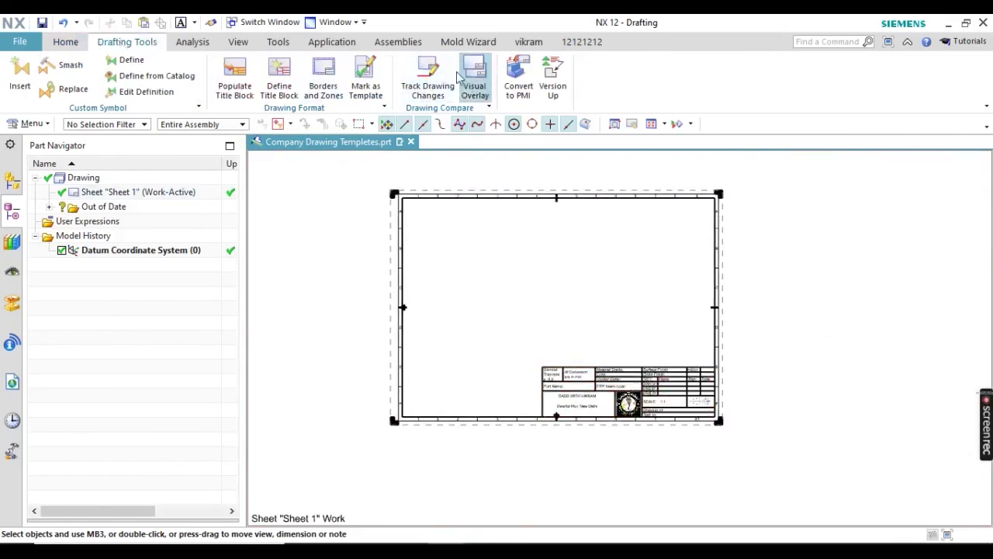
pyautogui.click(364, 78)
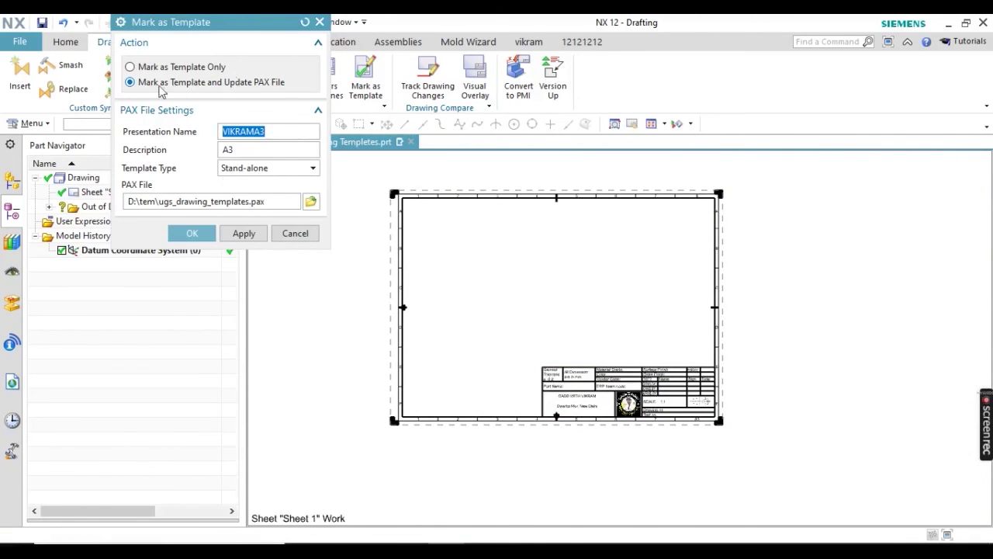
pyautogui.click(179, 68)
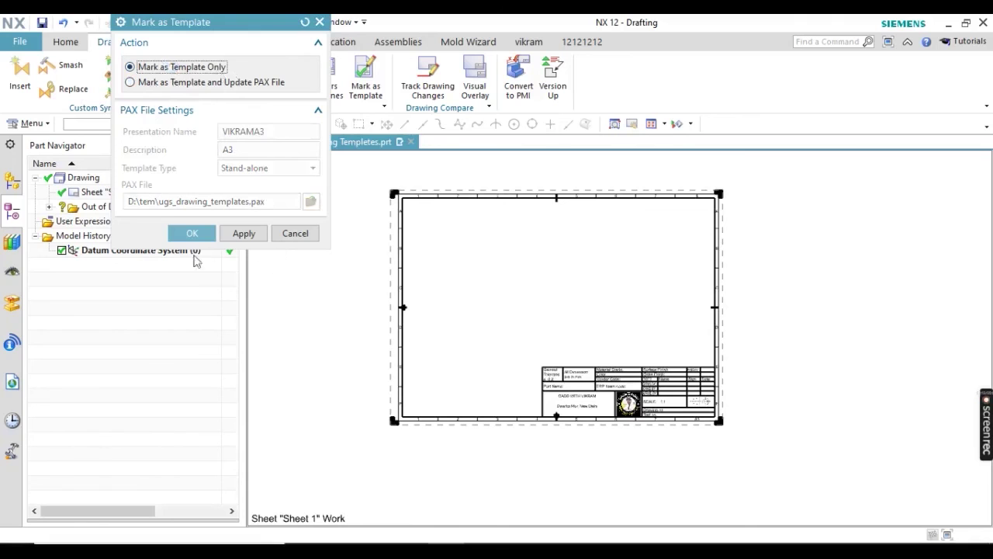
pyautogui.click(194, 234)
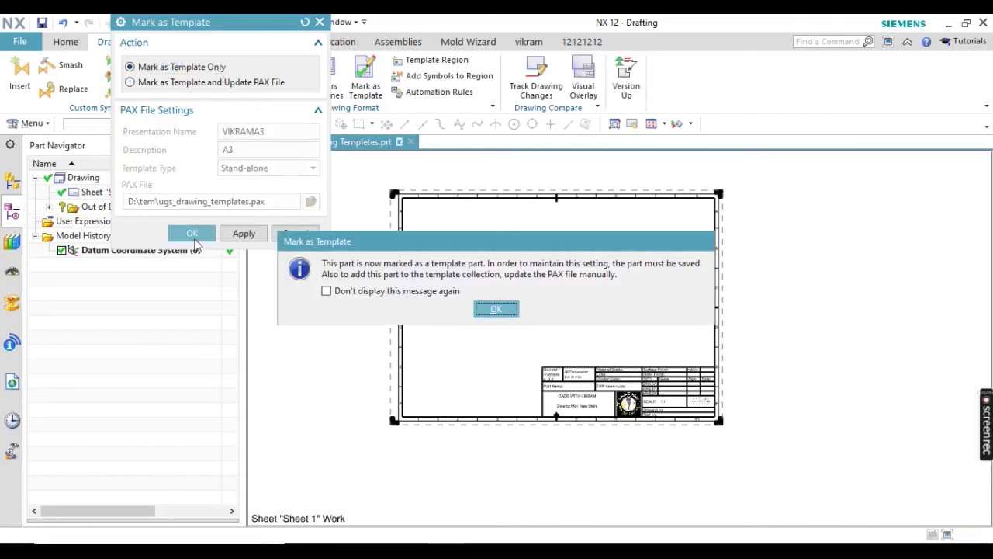
pyautogui.click(497, 309)
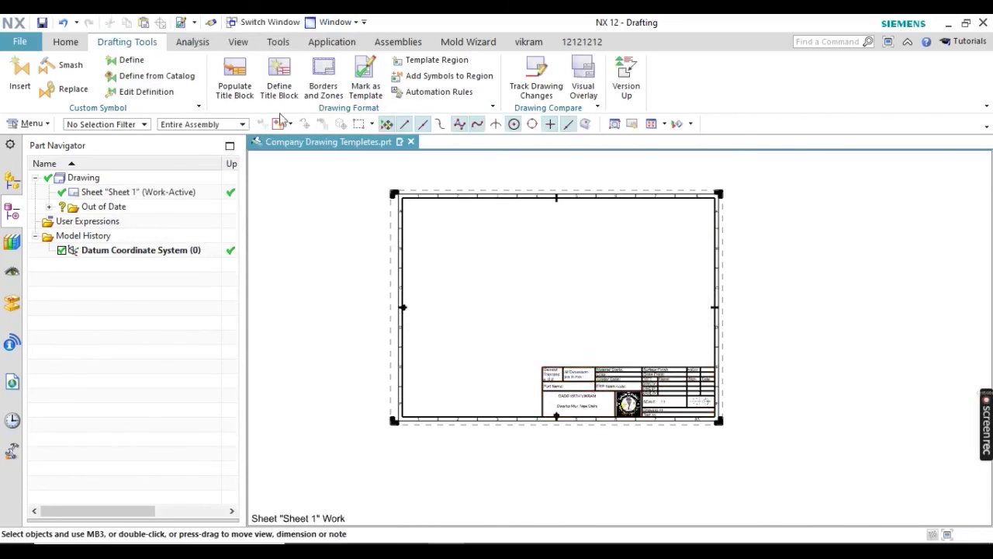
# Step: Save a copy of the part as Company Drawing Templetes.prt in the templetes folder on the Desktop
pyautogui.click(13, 45)
pyautogui.moveTo(12, 132)
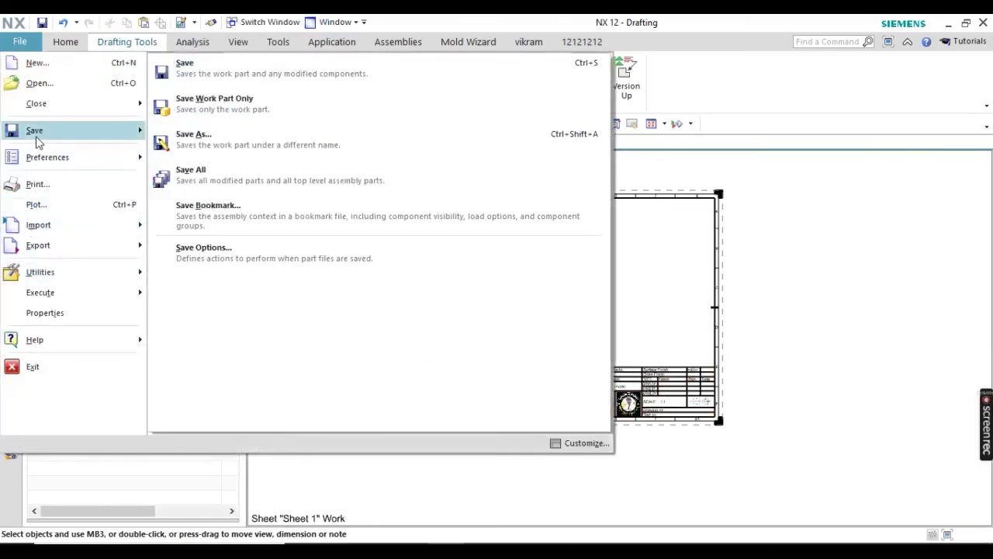
pyautogui.click(192, 145)
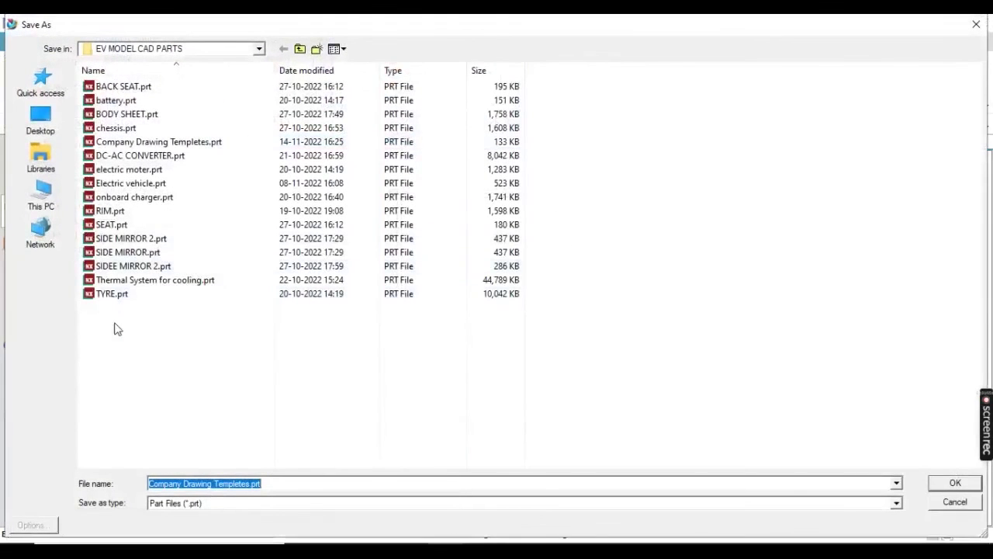
pyautogui.click(39, 195)
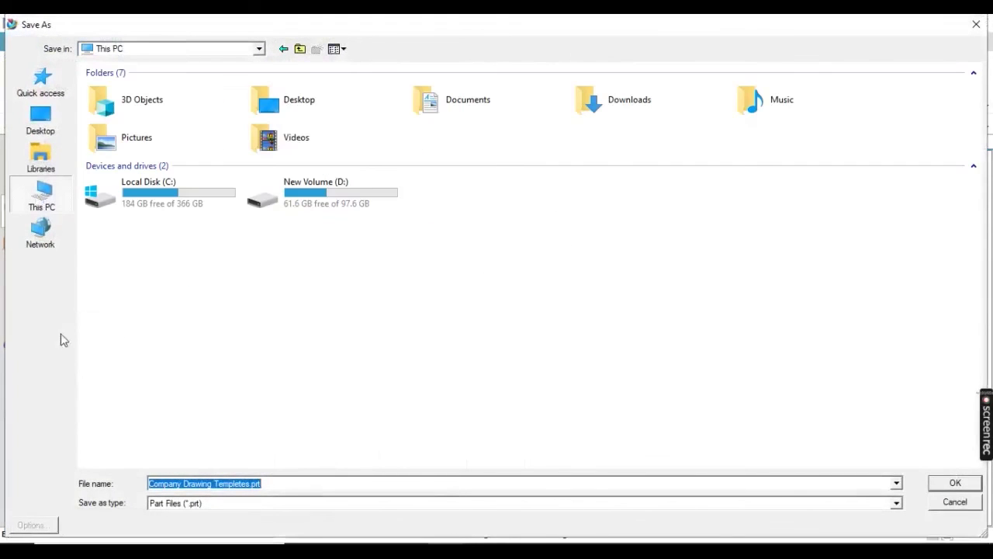
pyautogui.click(58, 129)
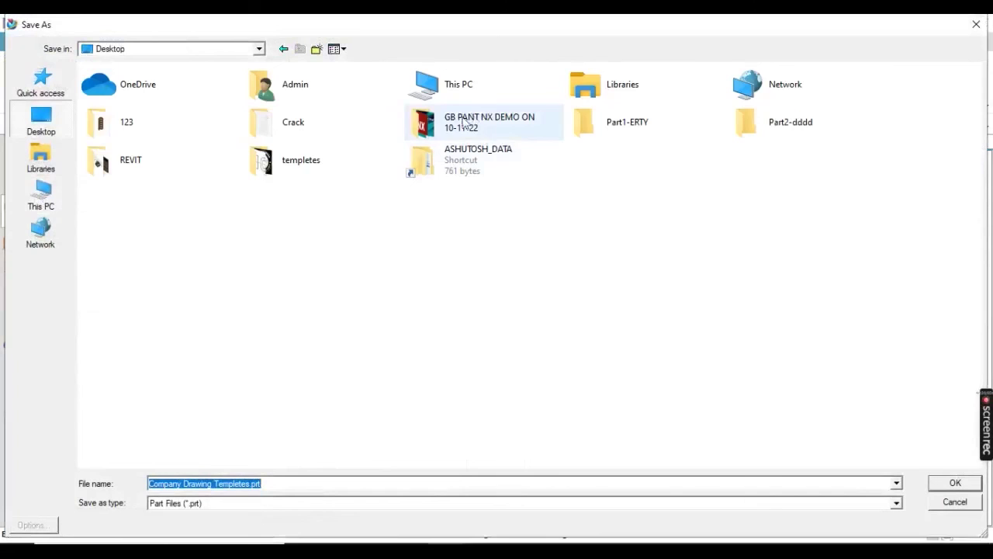
pyautogui.doubleClick(287, 177)
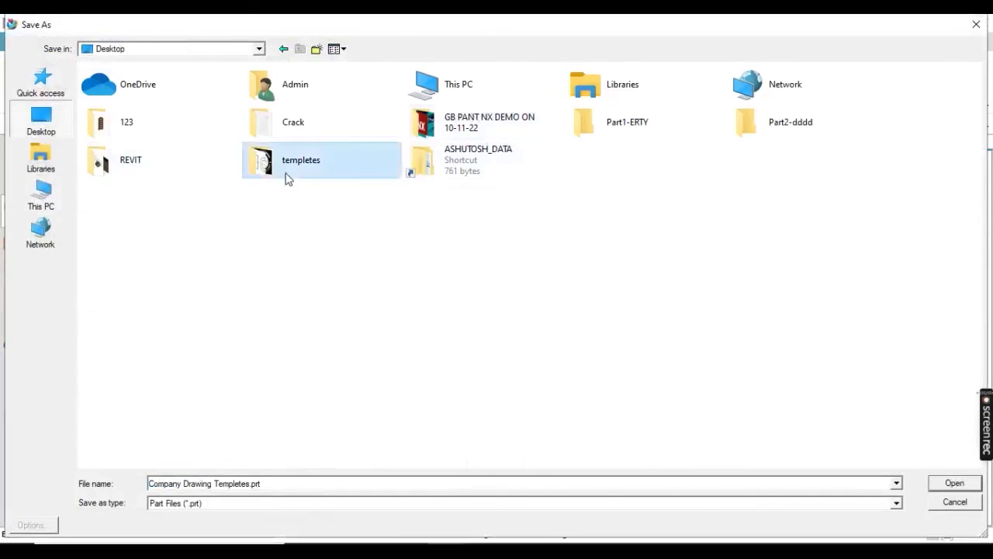
pyautogui.click(270, 483)
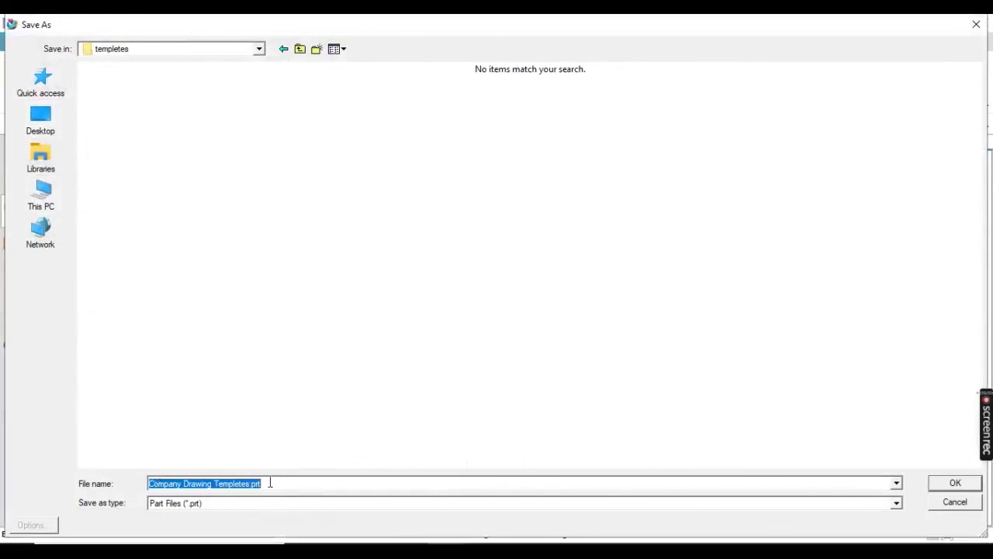
pyautogui.click(948, 484)
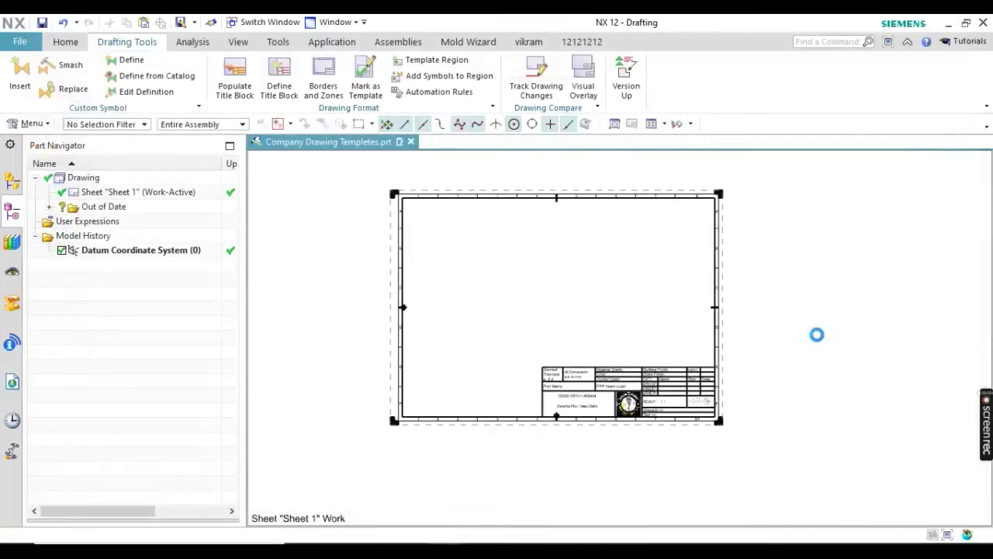
# Step: Close the part and reopen Company Drawing Templetes.prt from the templetes folder
pyautogui.scroll(5, 602, 378)
pyautogui.scroll(-5, 475, 266)
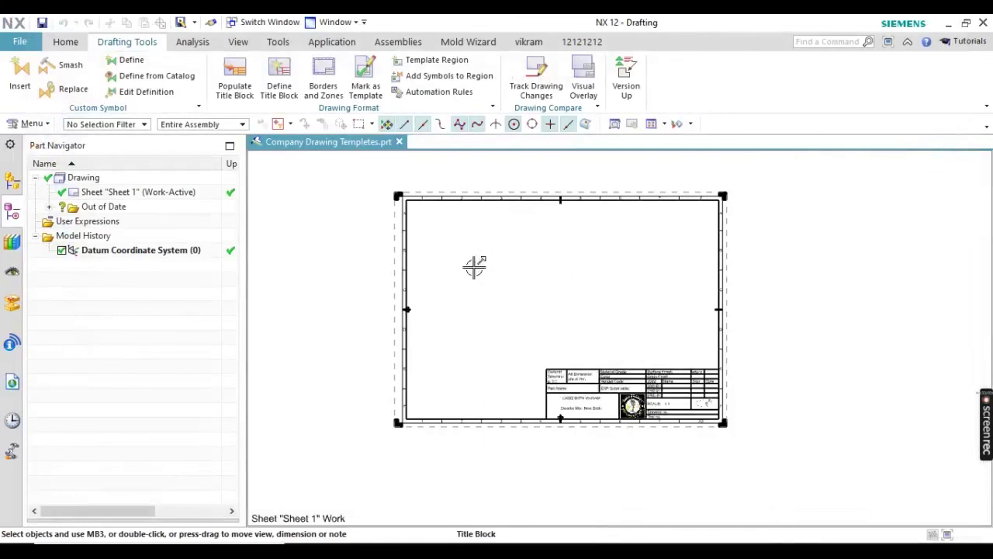
pyautogui.click(399, 143)
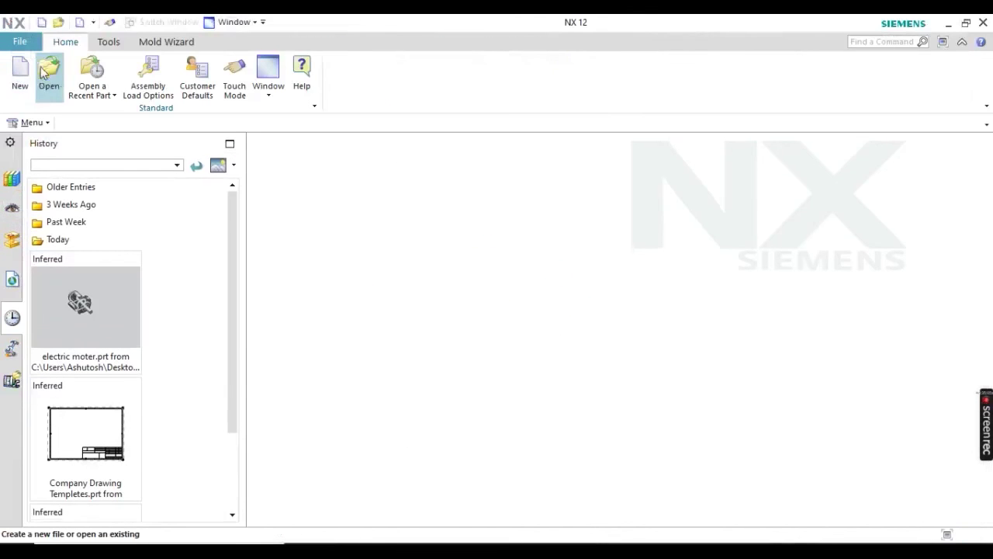
pyautogui.click(48, 72)
pyautogui.click(106, 181)
pyautogui.click(141, 104)
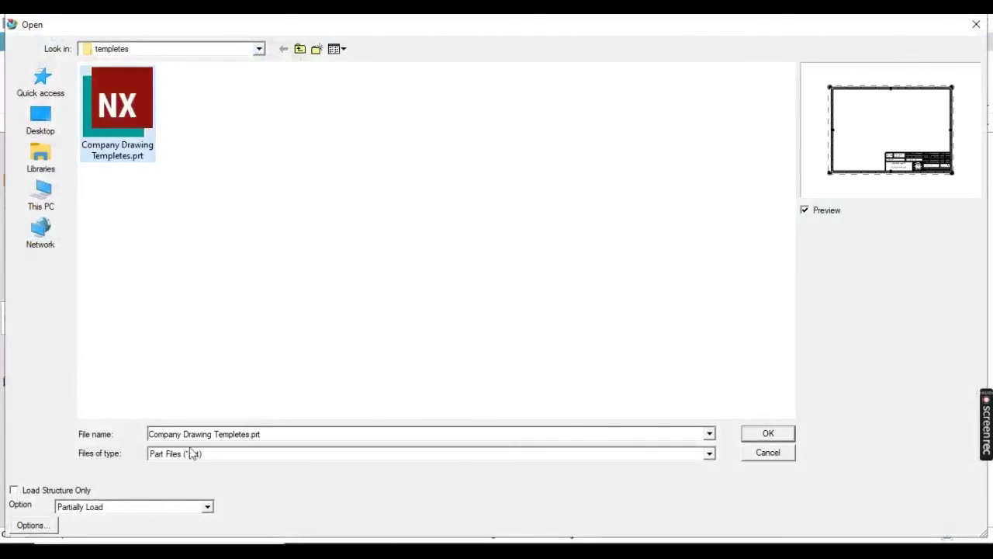
pyautogui.click(764, 435)
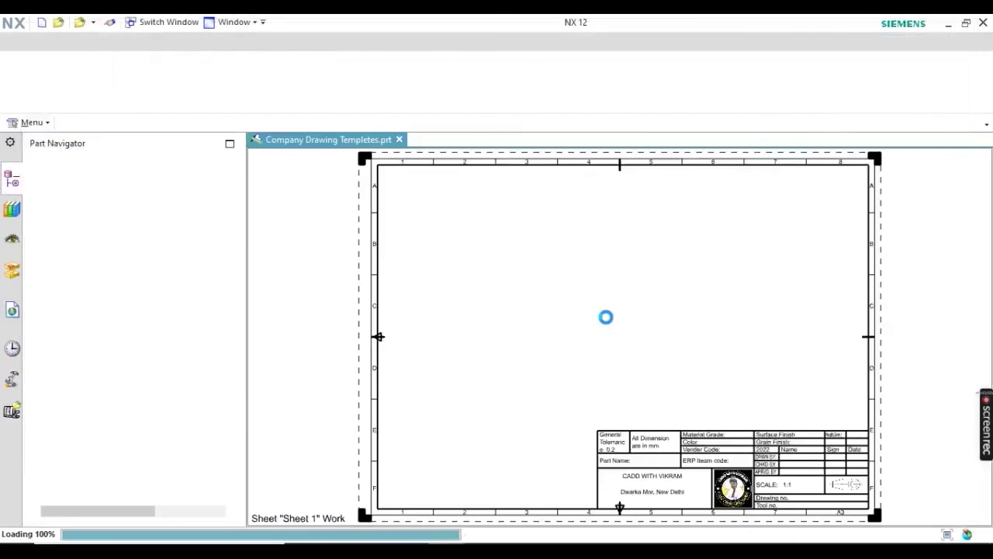
# Step: Inspect the reopened template's title block, including its notes, logo and third angle symbol
pyautogui.scroll(-5, 709, 458)
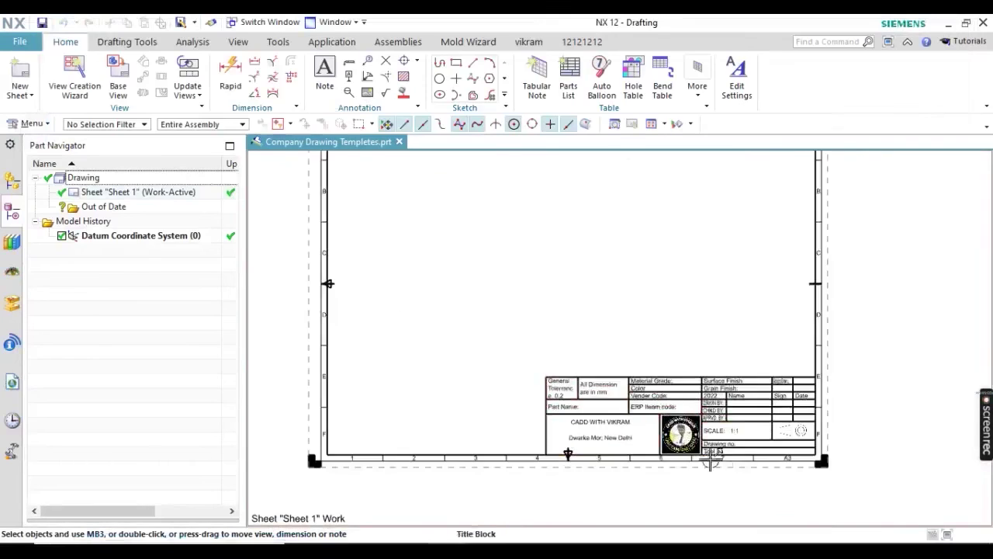
pyautogui.scroll(-2, 714, 427)
pyautogui.scroll(3, 707, 428)
pyautogui.scroll(-2, 698, 409)
pyautogui.scroll(3, 697, 408)
pyautogui.scroll(-2, 696, 406)
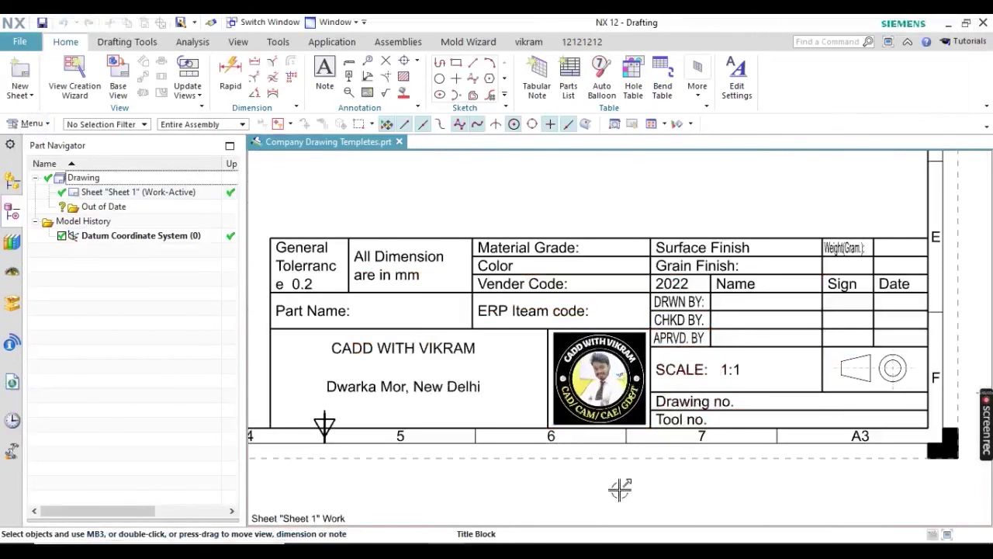
pyautogui.moveTo(984, 423)
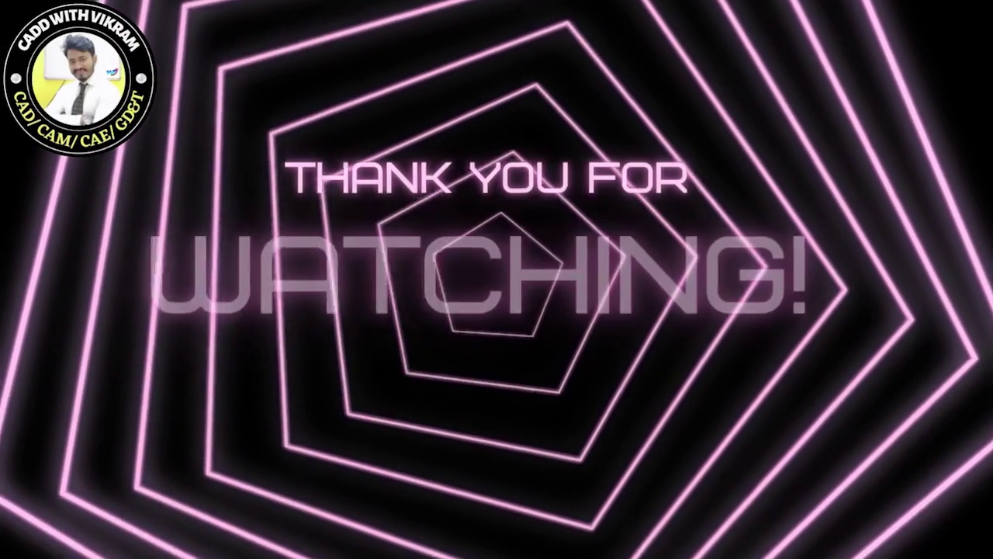